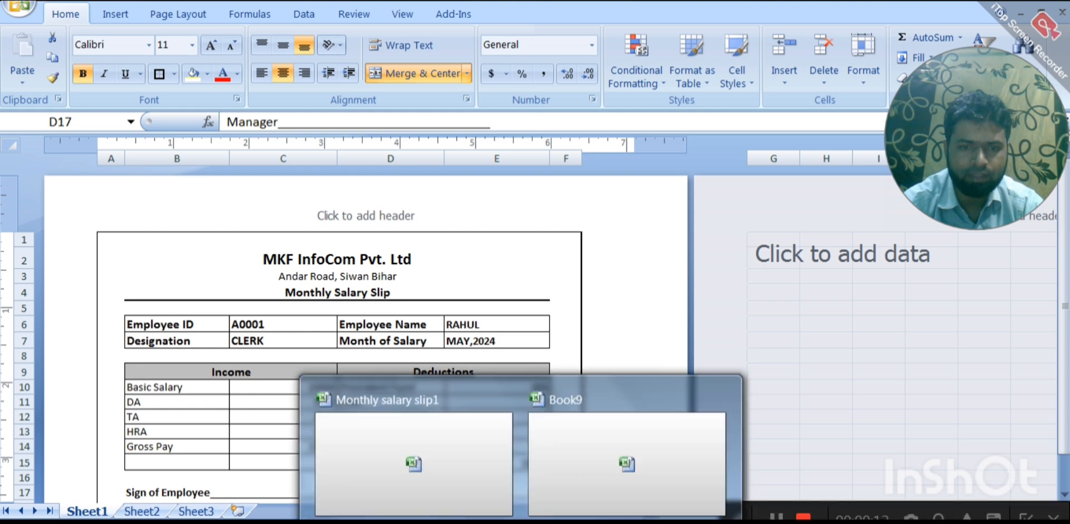
Switch to the blank Book9 workbook and show its sheet in Page Layout view
{"action": "left_click", "coordinate": [583, 471]}
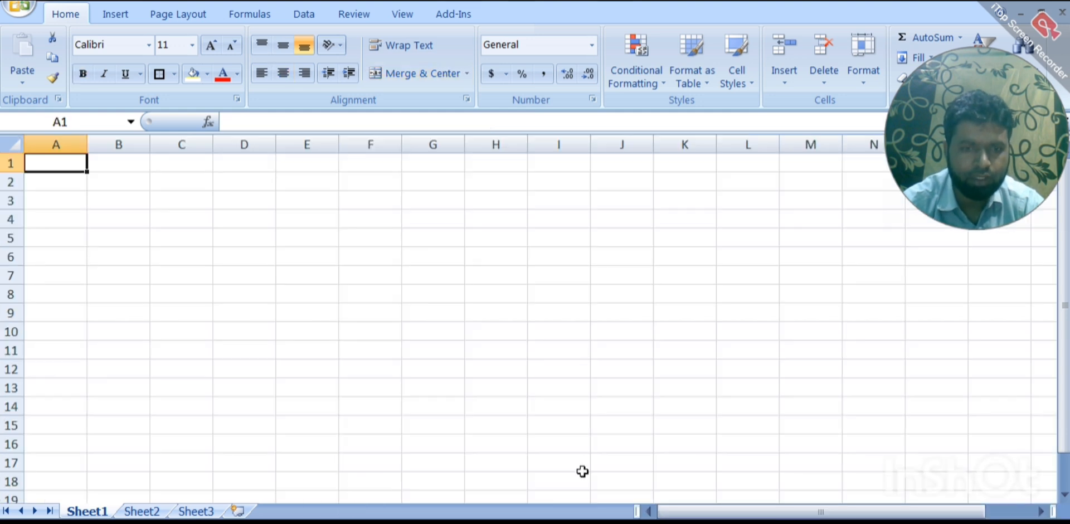
{"action": "left_click", "coordinate": [402, 17]}
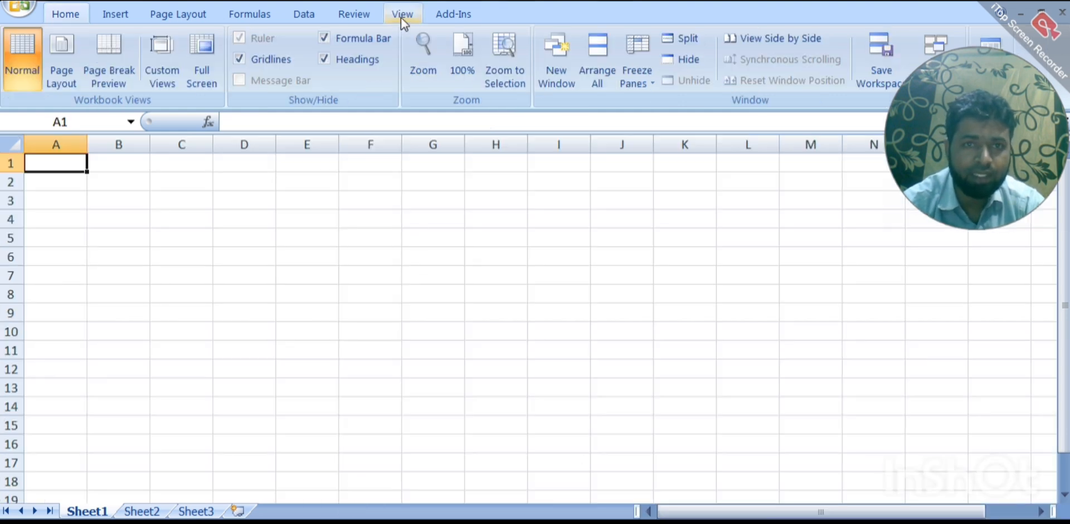
{"action": "left_click", "coordinate": [65, 72]}
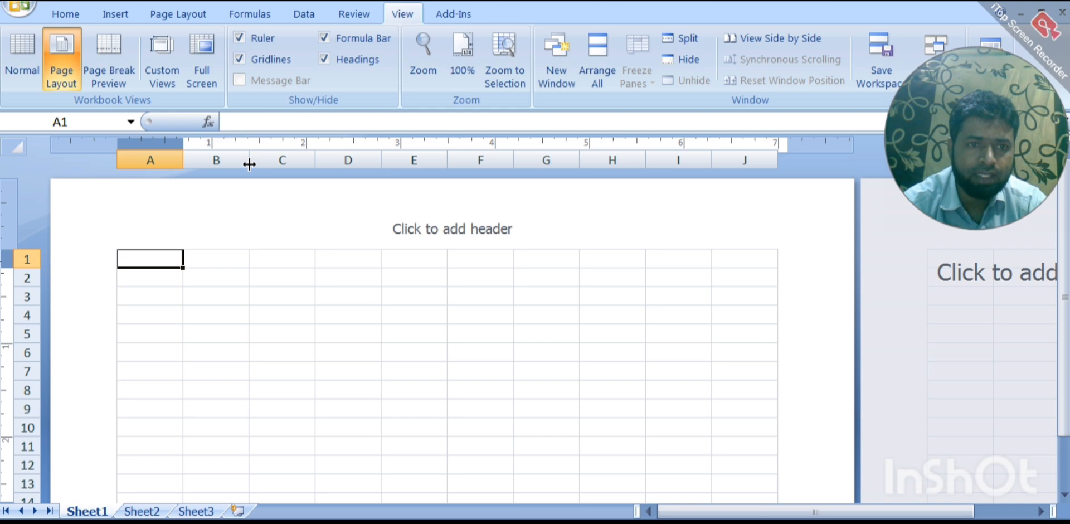
Widen columns B, C, D and E to about 1.4 inches each
{"action": "left_click_drag", "start_coordinate": [249, 163], "coordinate": [314, 179]}
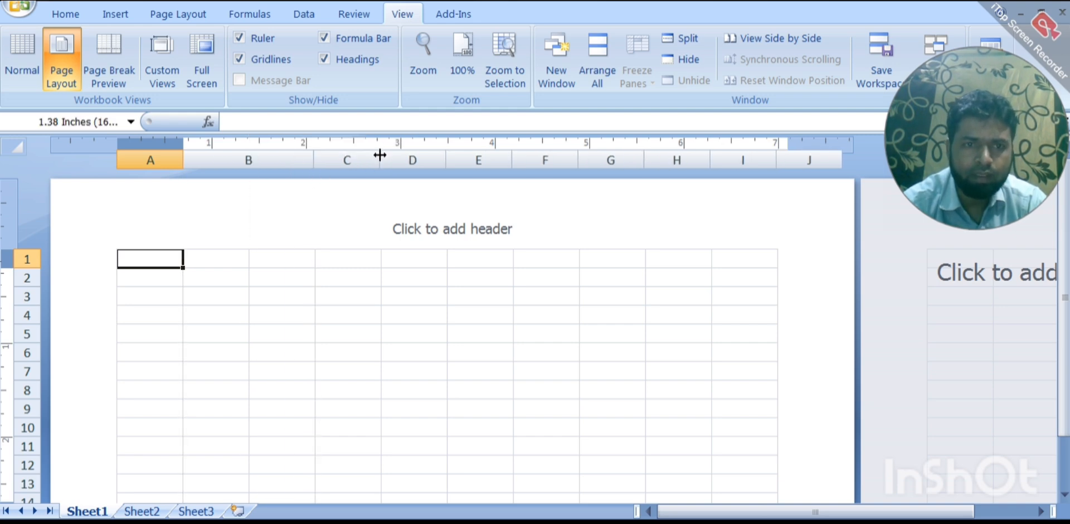
{"action": "left_click_drag", "start_coordinate": [379, 158], "coordinate": [446, 166]}
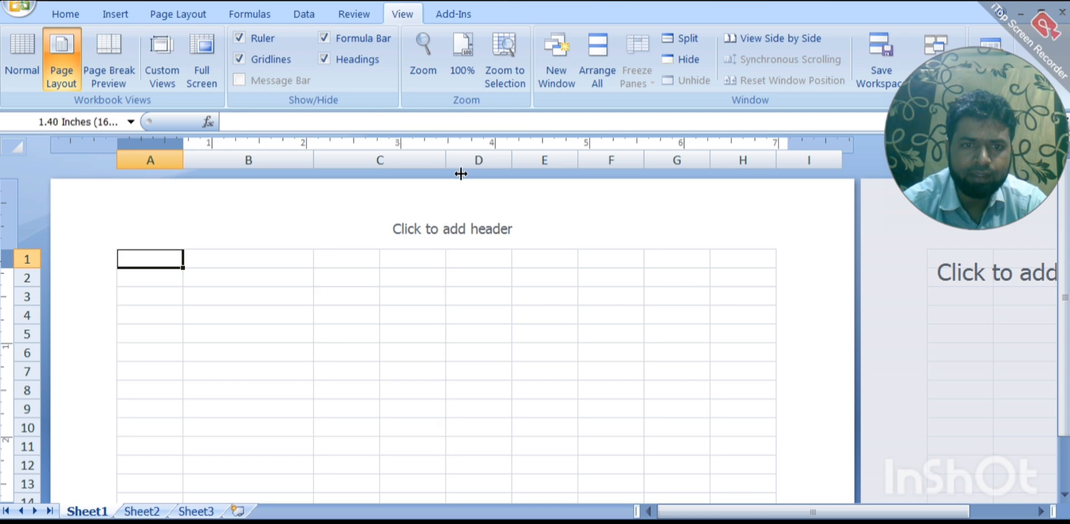
{"action": "left_click_drag", "start_coordinate": [513, 165], "coordinate": [709, 168]}
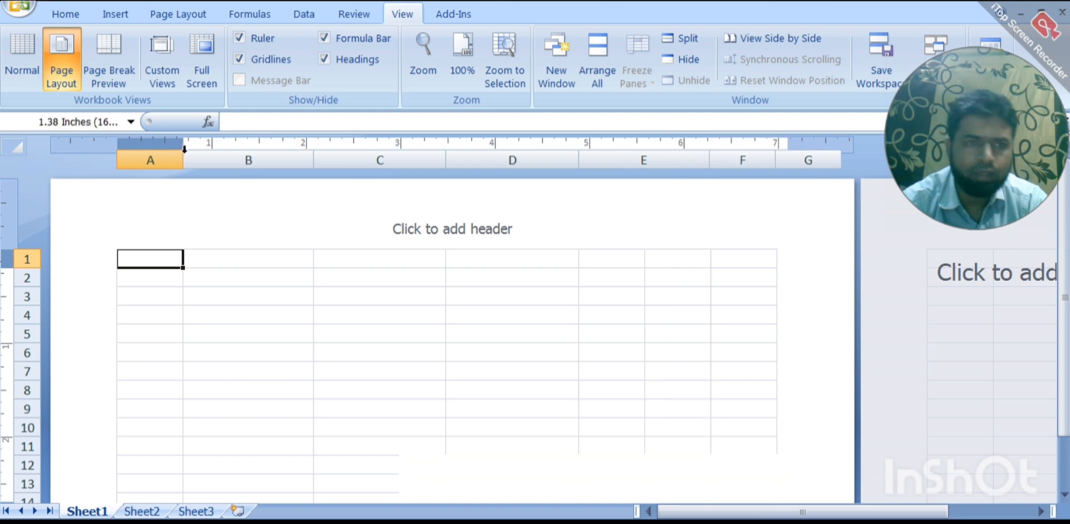
Narrow column A slightly and reduce column F to about 0.48 inches wide
{"action": "left_click_drag", "start_coordinate": [189, 160], "coordinate": [104, 235]}
{"action": "left_click", "coordinate": [363, 280]}
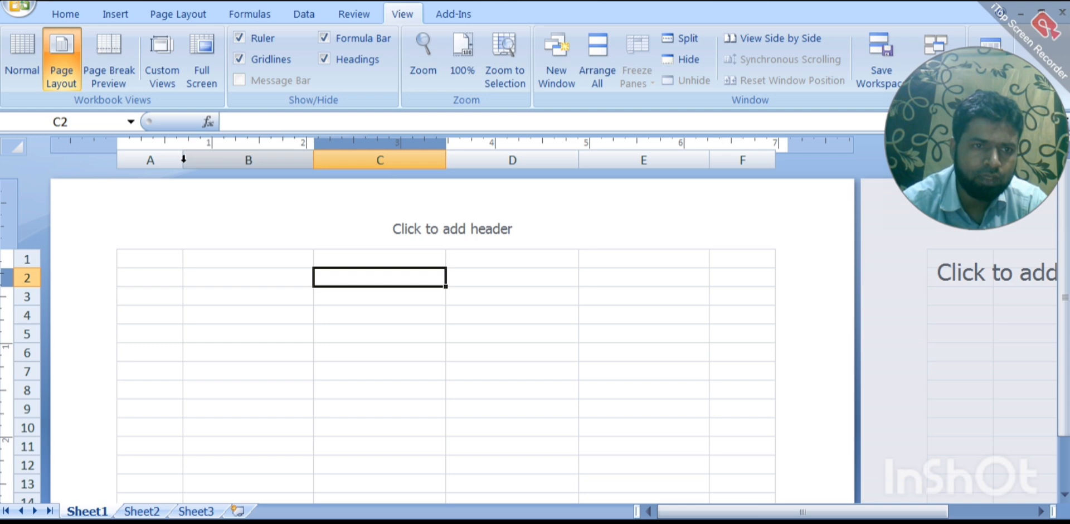
{"action": "left_click", "coordinate": [213, 331]}
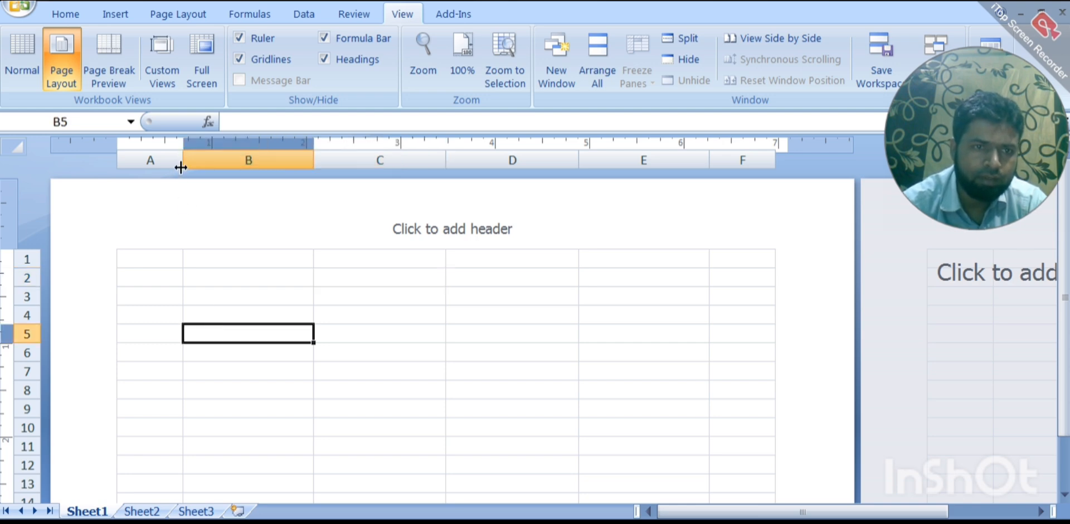
{"action": "left_click_drag", "start_coordinate": [180, 163], "coordinate": [160, 166]}
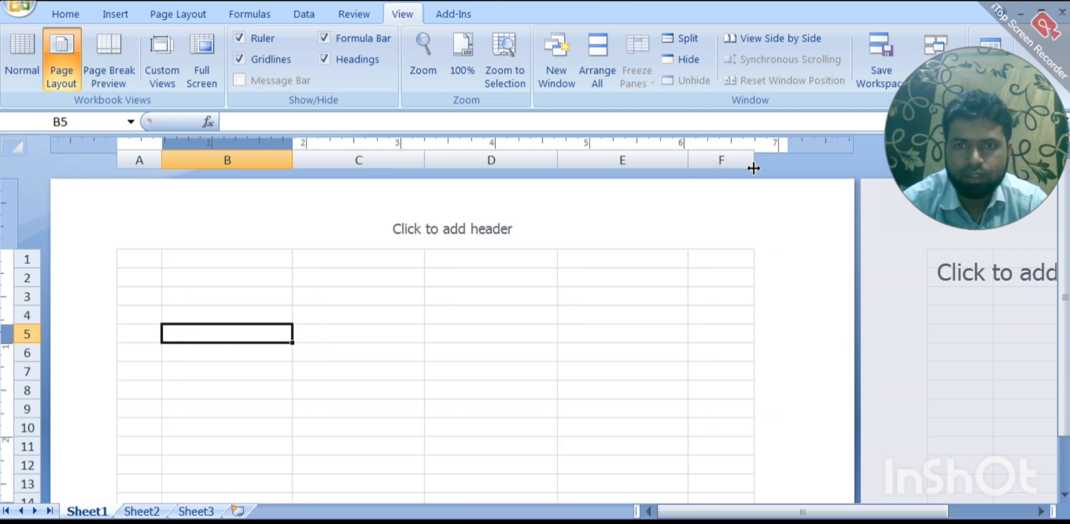
{"action": "left_click_drag", "start_coordinate": [754, 168], "coordinate": [733, 172]}
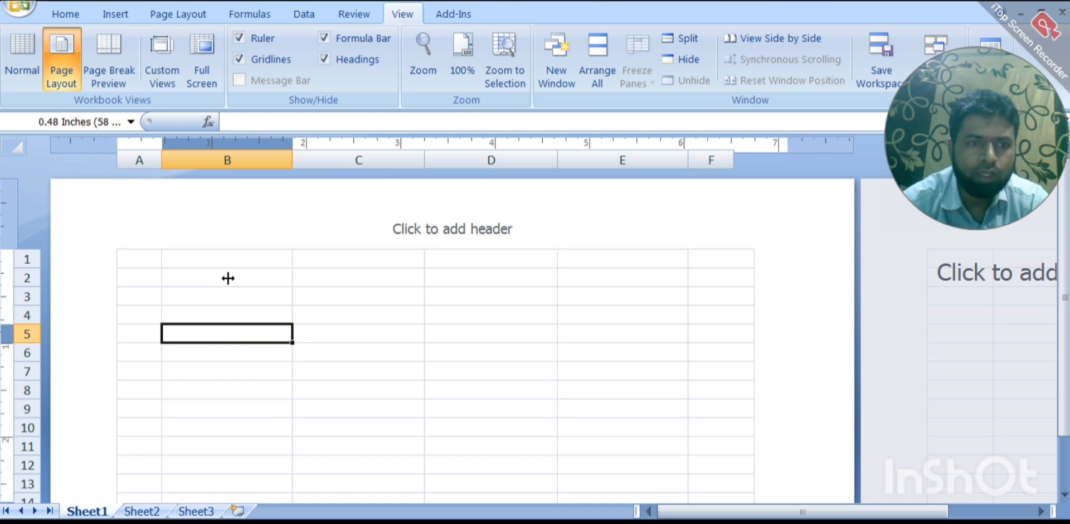
Merge and center cells B2:E2 and enter the company title "MKF InfoCom Pvt. Ltd"
{"action": "left_click_drag", "start_coordinate": [227, 276], "coordinate": [597, 274]}
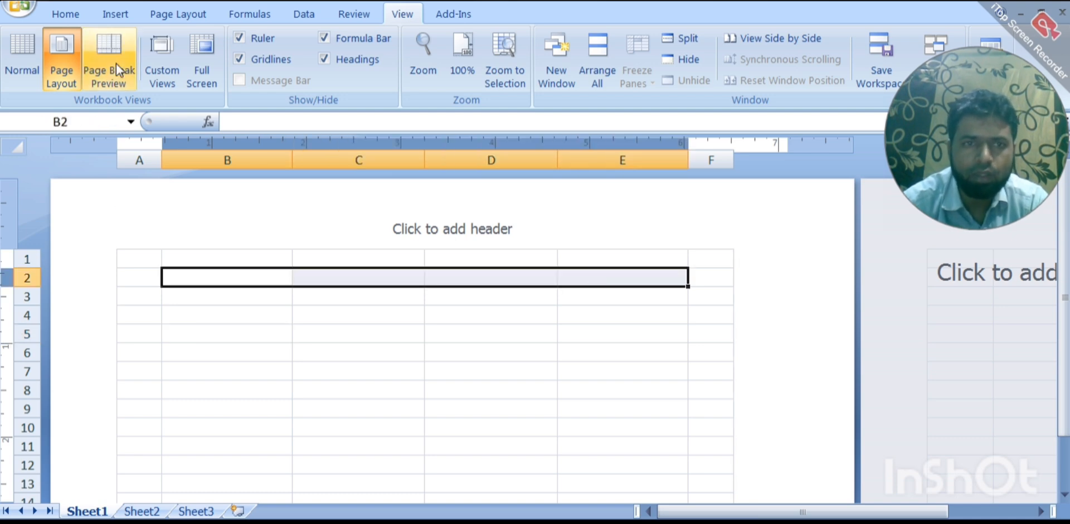
{"action": "left_click", "coordinate": [68, 14]}
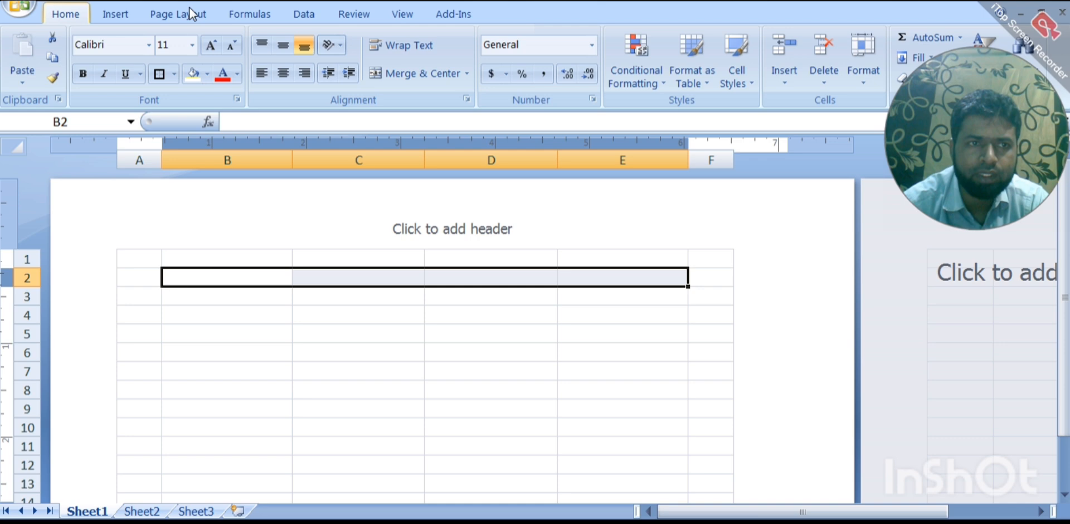
{"action": "left_click", "coordinate": [397, 73]}
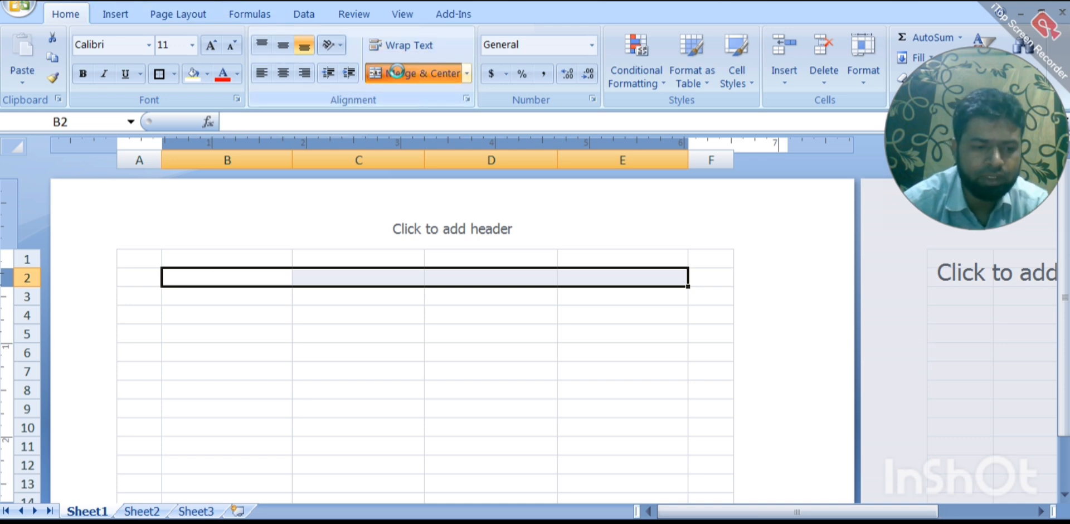
{"action": "type", "text": "MKF"}
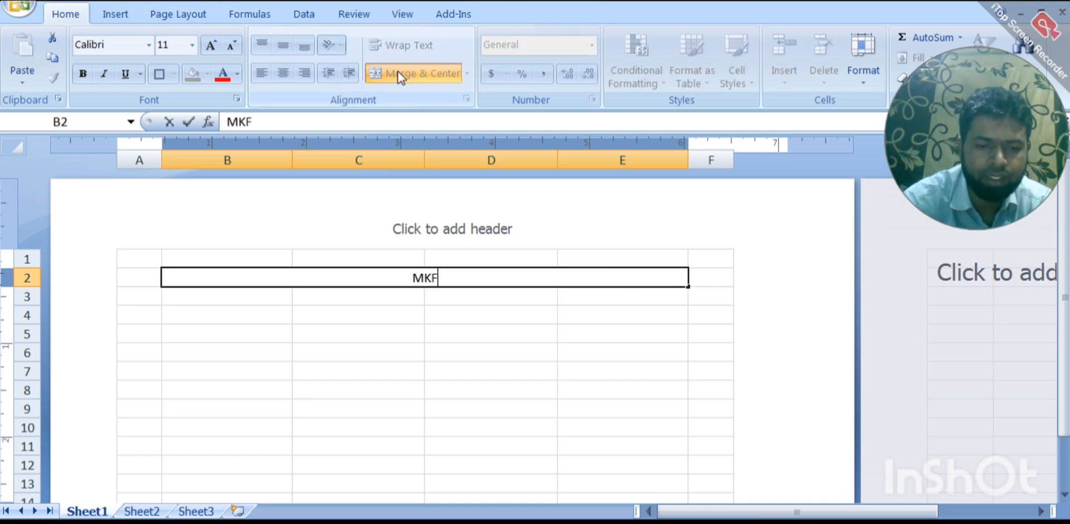
{"action": "type", "text": " Info"}
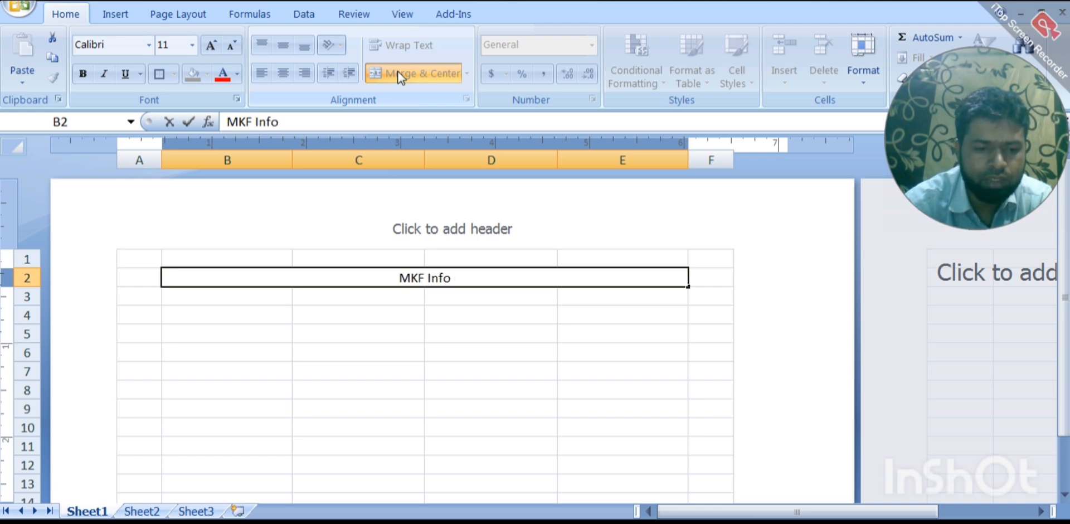
{"action": "type", "text": "Com"}
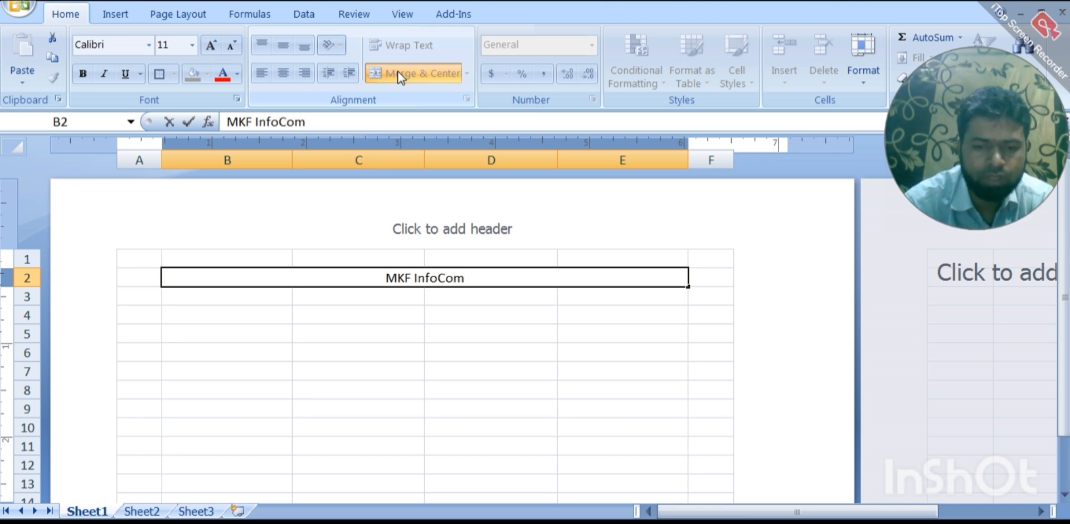
{"action": "type", "text": " Pvt."}
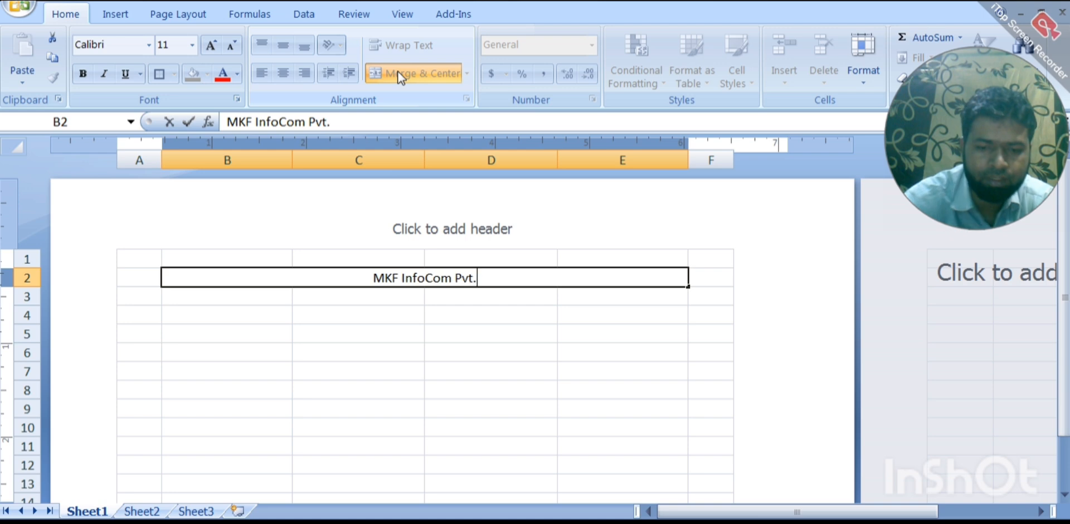
{"action": "type", "text": " Ltd"}
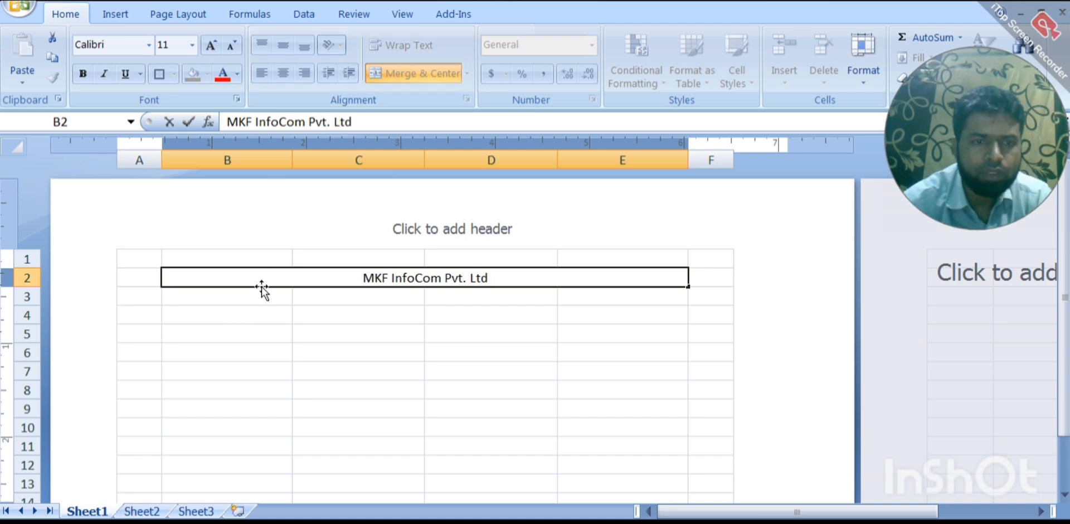
{"action": "left_click", "coordinate": [256, 303]}
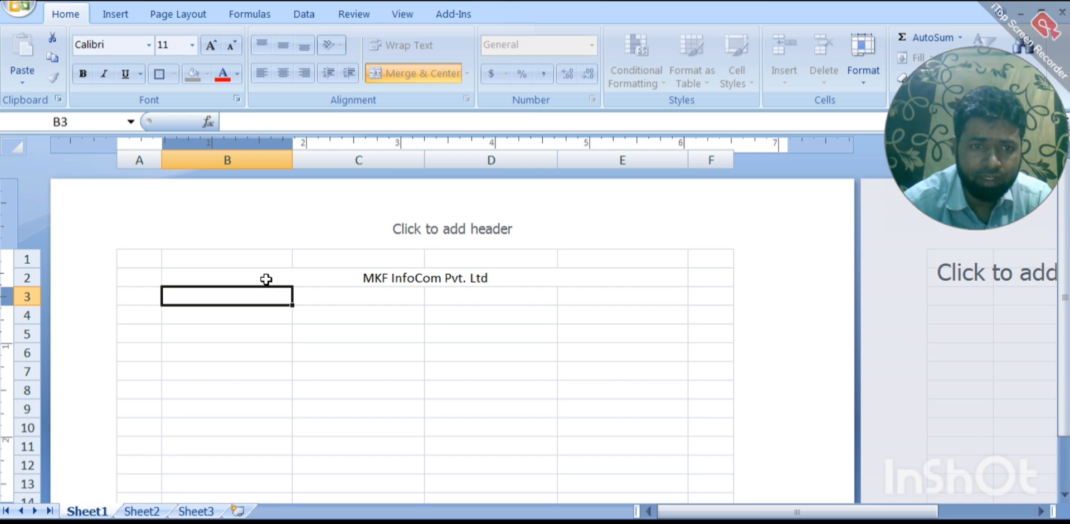
Format the company title in row 2 with font size 16 and bold
{"action": "left_click", "coordinate": [265, 278]}
{"action": "left_click", "coordinate": [192, 45]}
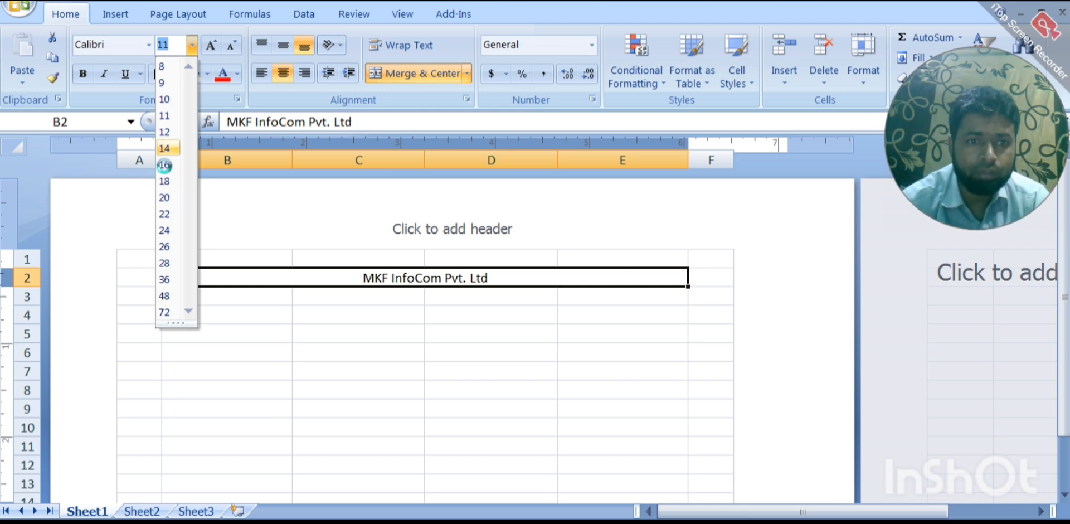
{"action": "left_click", "coordinate": [163, 166]}
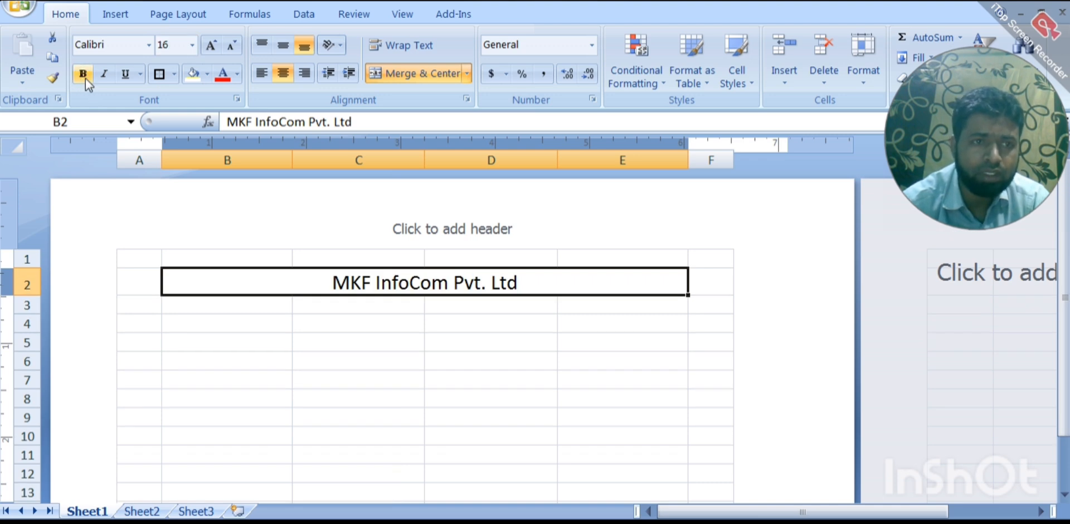
{"action": "left_click", "coordinate": [84, 74]}
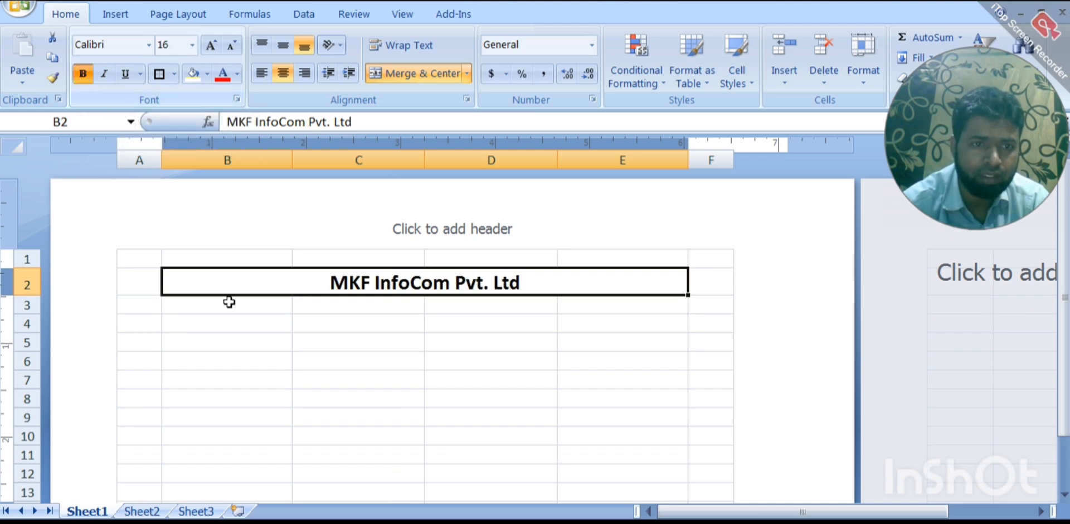
Merge and center cells B3:E3 and enter the company's address below the title
{"action": "left_click_drag", "start_coordinate": [229, 304], "coordinate": [597, 305]}
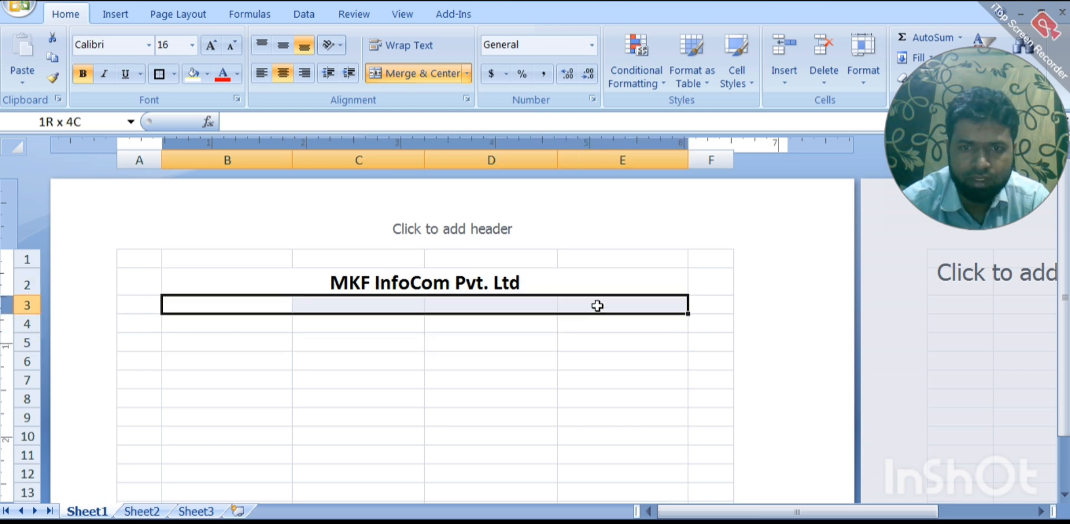
{"action": "left_click", "coordinate": [414, 73]}
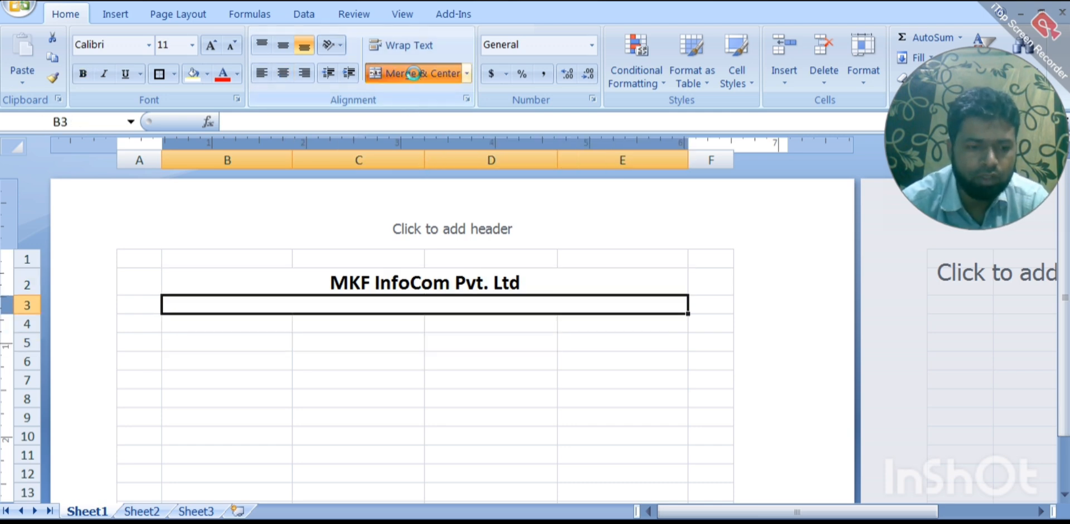
{"action": "type", "text": "An"}
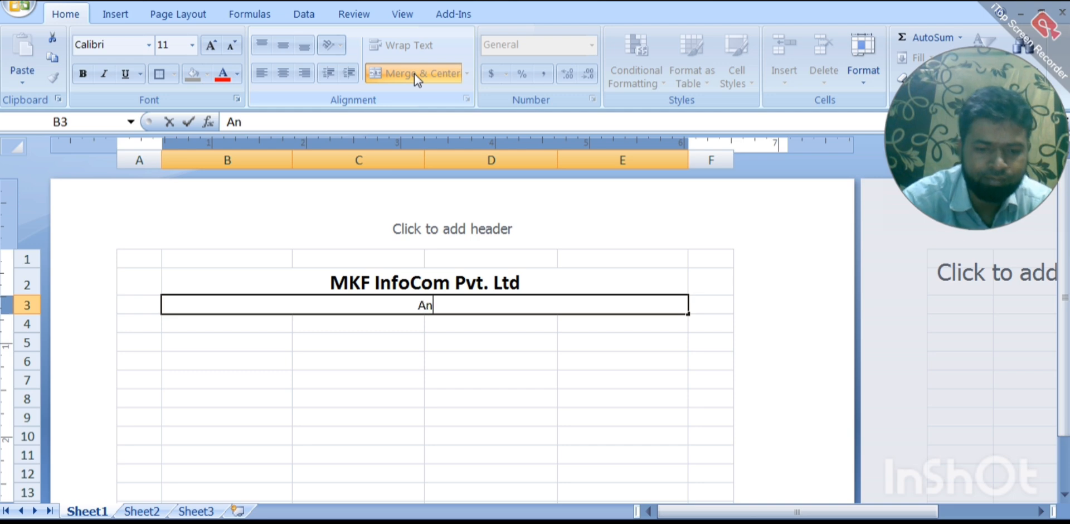
{"action": "type", "text": "dar"}
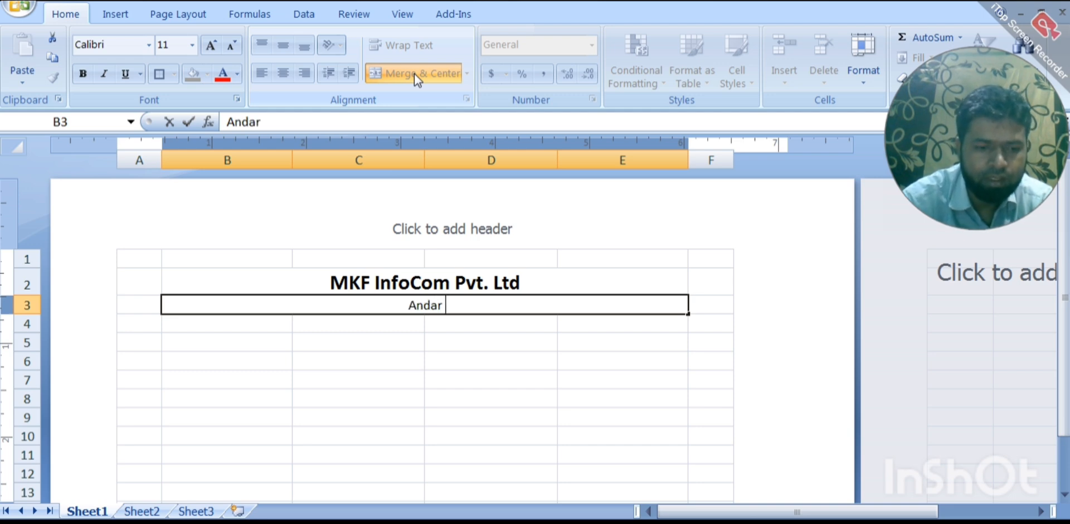
{"action": "type", "text": " Road "}
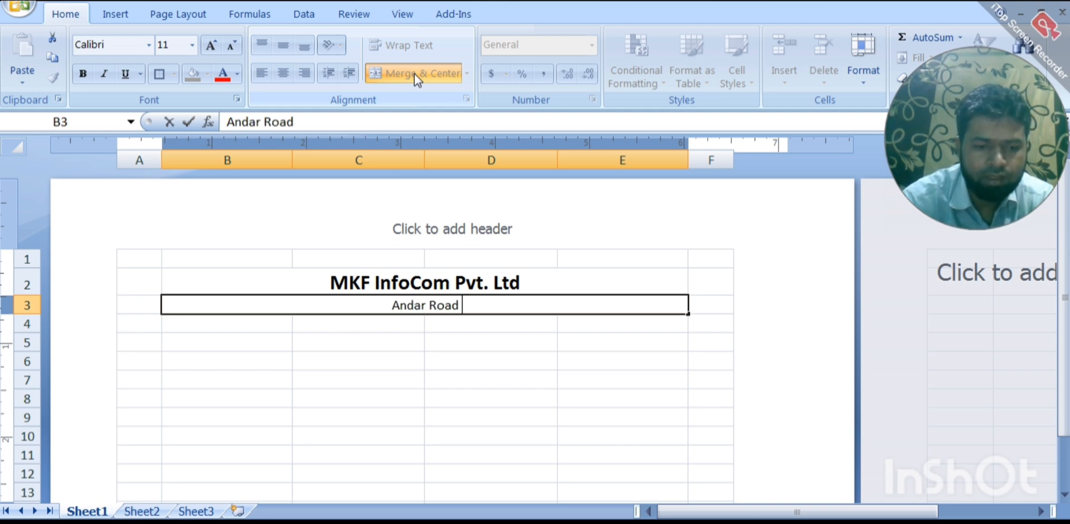
{"action": "type", "text": "Siwan"}
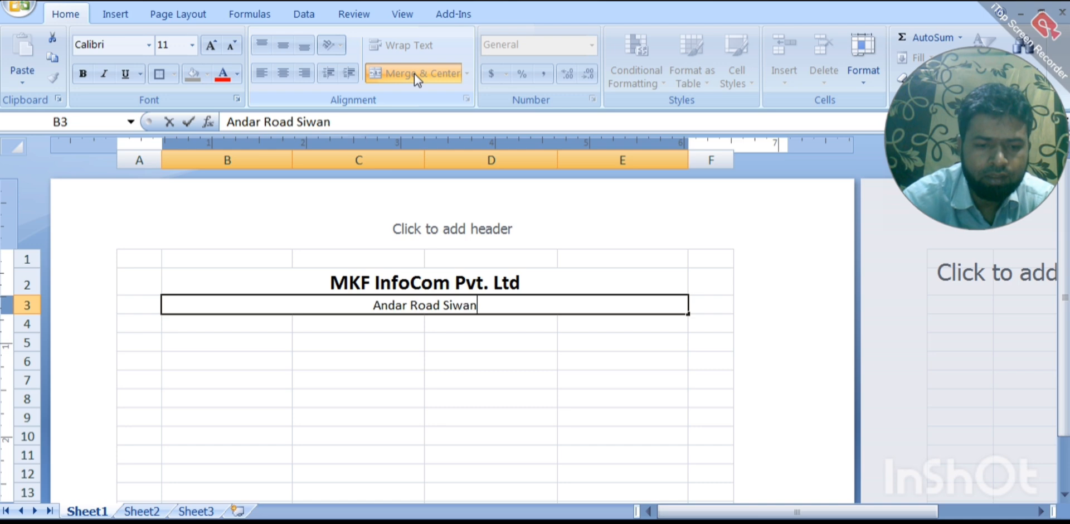
{"action": "left_click", "coordinate": [232, 326]}
Merge and center cells B4:E4 and enter the heading "Monthly Salary Slip"
{"action": "left_click_drag", "start_coordinate": [319, 319], "coordinate": [603, 317]}
{"action": "left_click", "coordinate": [317, 392]}
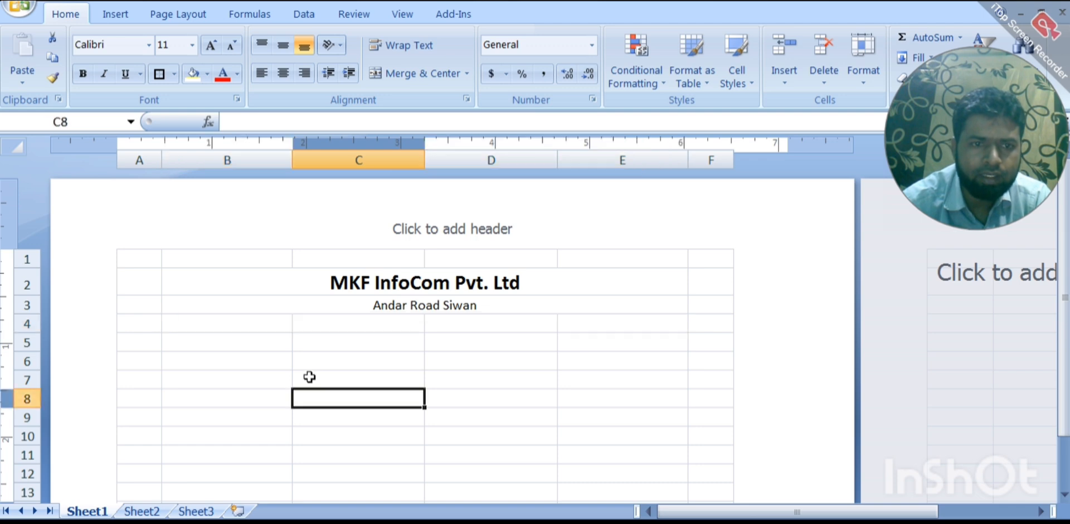
{"action": "left_click_drag", "start_coordinate": [253, 322], "coordinate": [602, 328]}
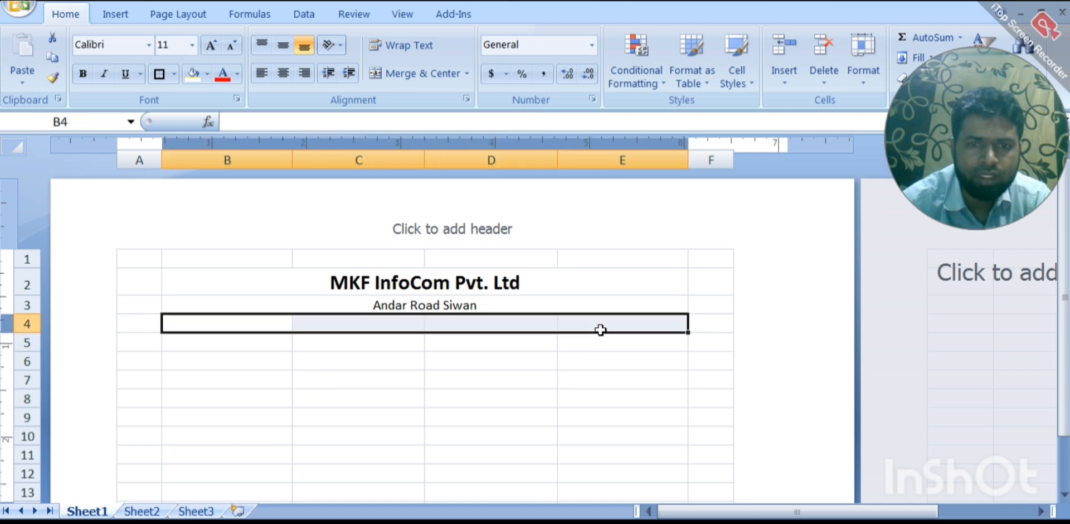
{"action": "left_click", "coordinate": [407, 72]}
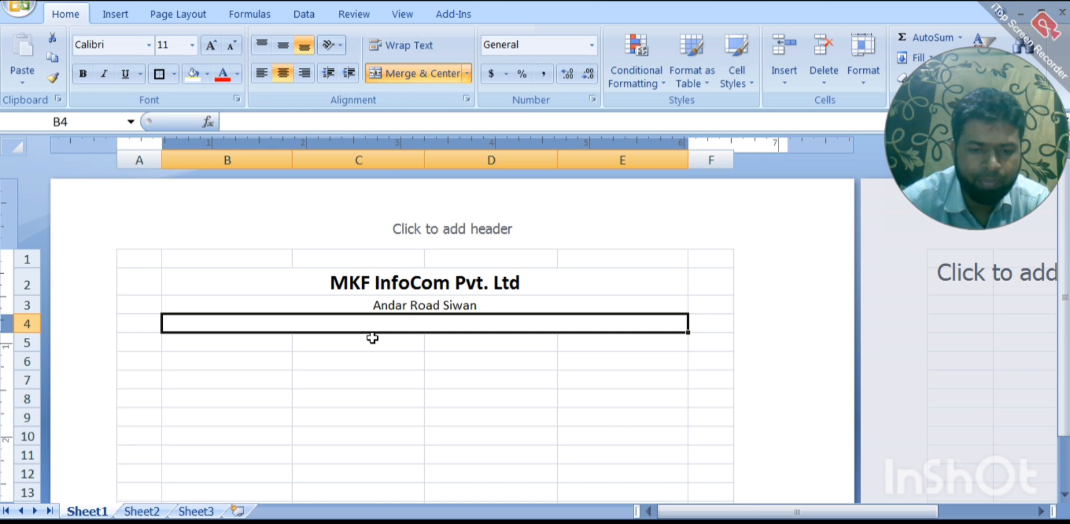
{"action": "type", "text": "Mont"}
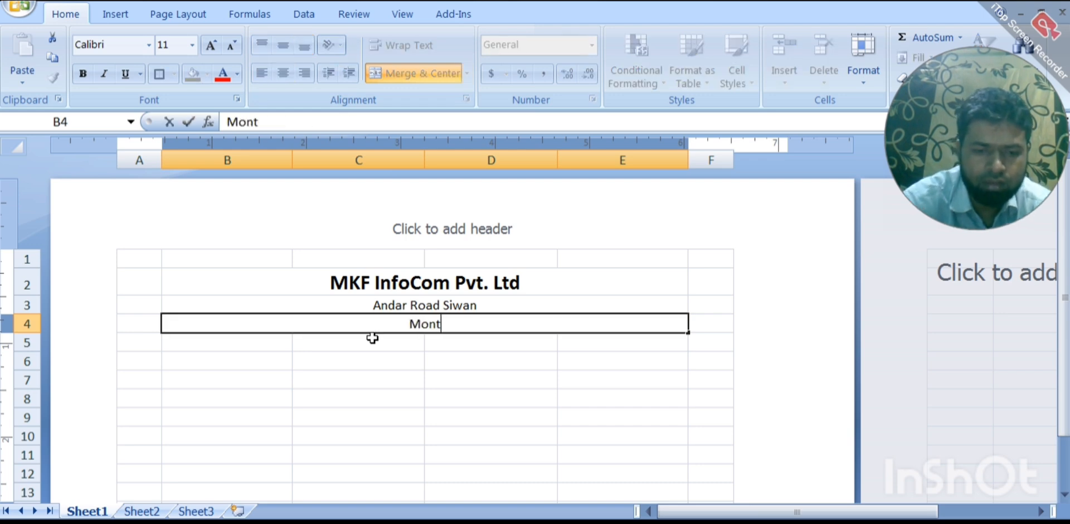
{"action": "type", "text": "hly "}
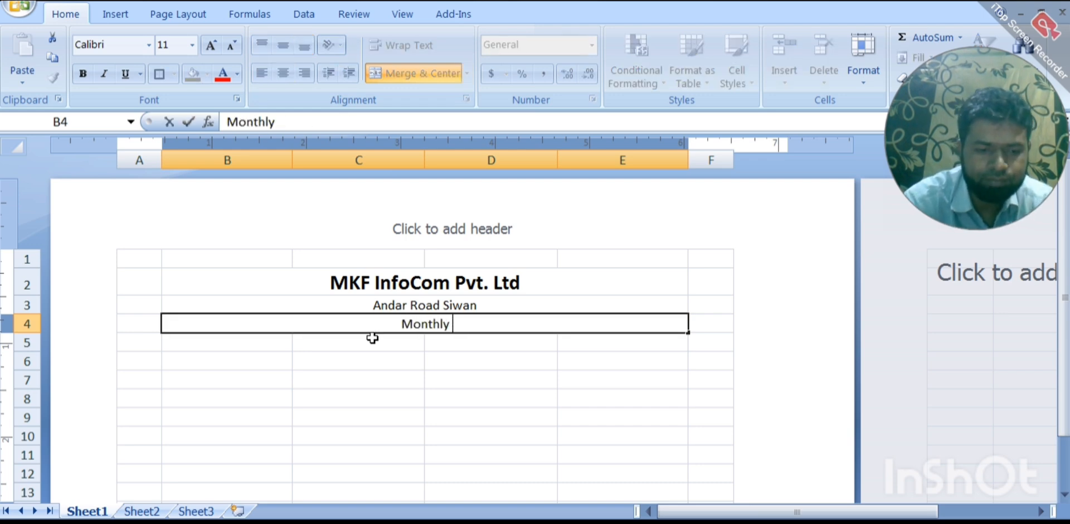
{"action": "type", "text": "Salary"}
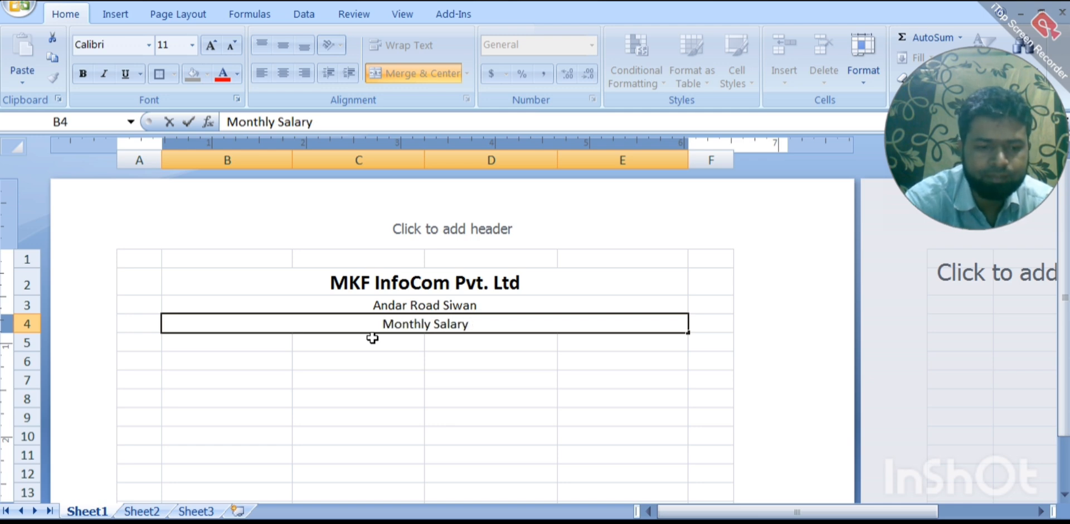
{"action": "type", "text": " Slip"}
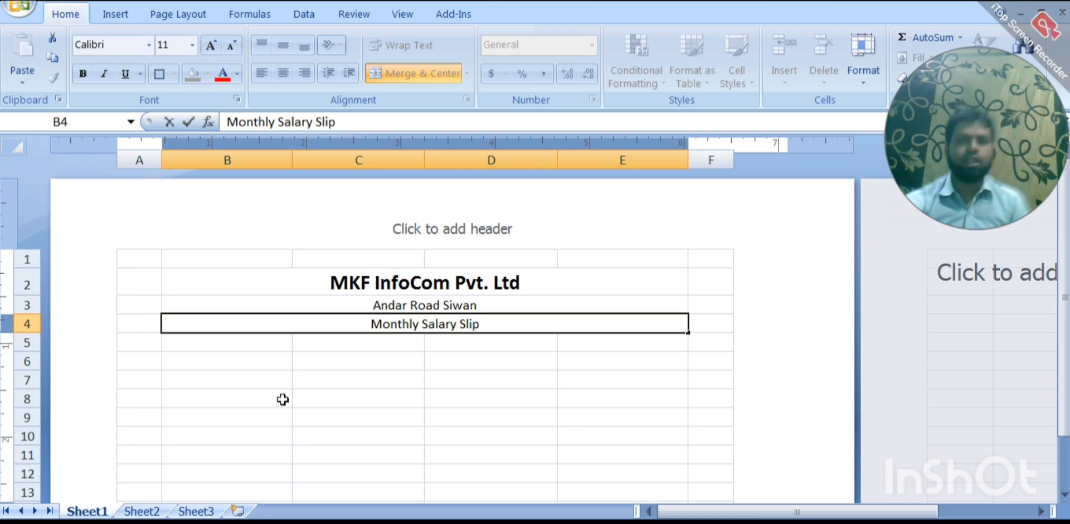
Try to format the "Monthly Salary Slip" heading in row 4 as bold with font size 12
{"action": "left_click", "coordinate": [83, 74]}
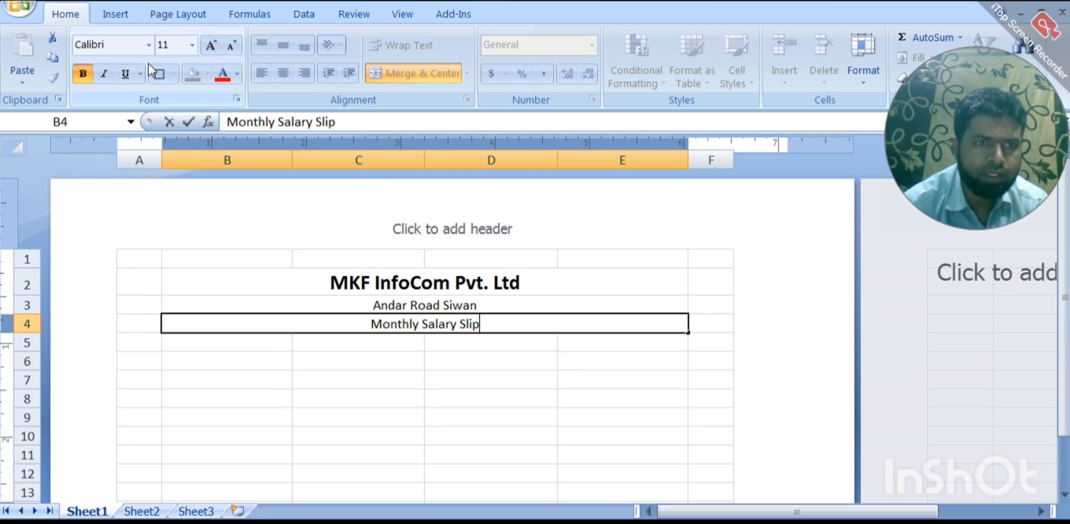
{"action": "left_click", "coordinate": [194, 48]}
{"action": "left_click", "coordinate": [168, 139]}
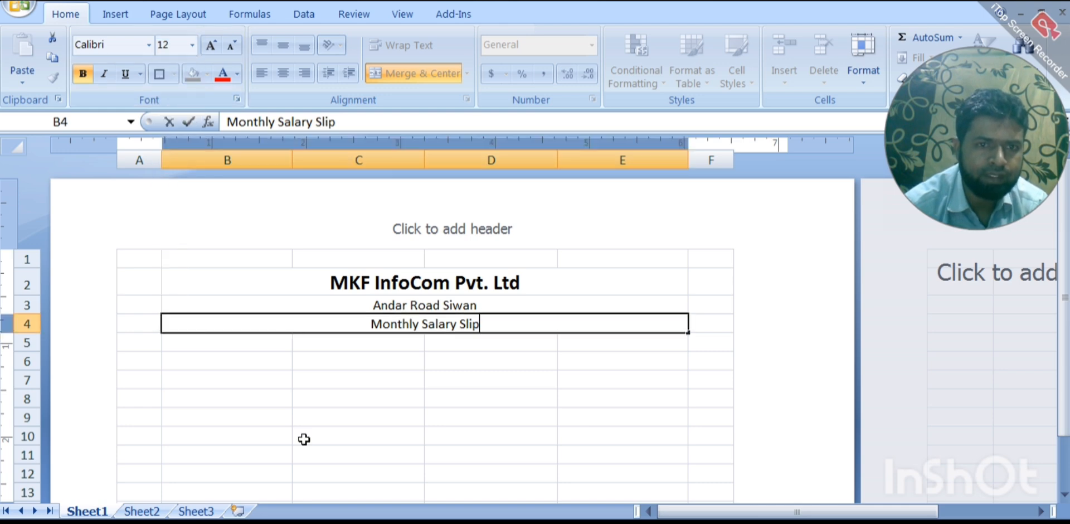
{"action": "left_click", "coordinate": [355, 522]}
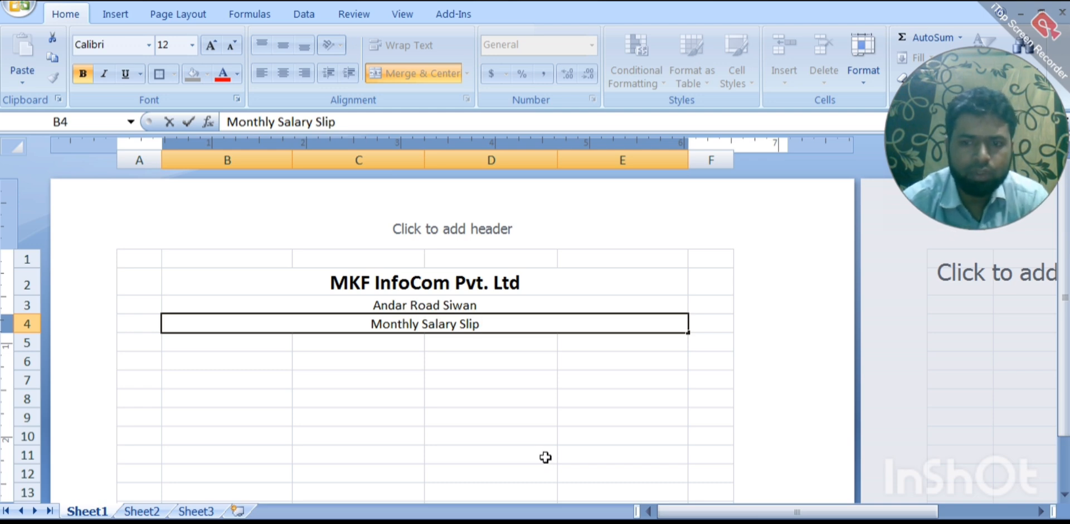
Enter the label "Employee ID" in cell B6
{"action": "left_click", "coordinate": [209, 364]}
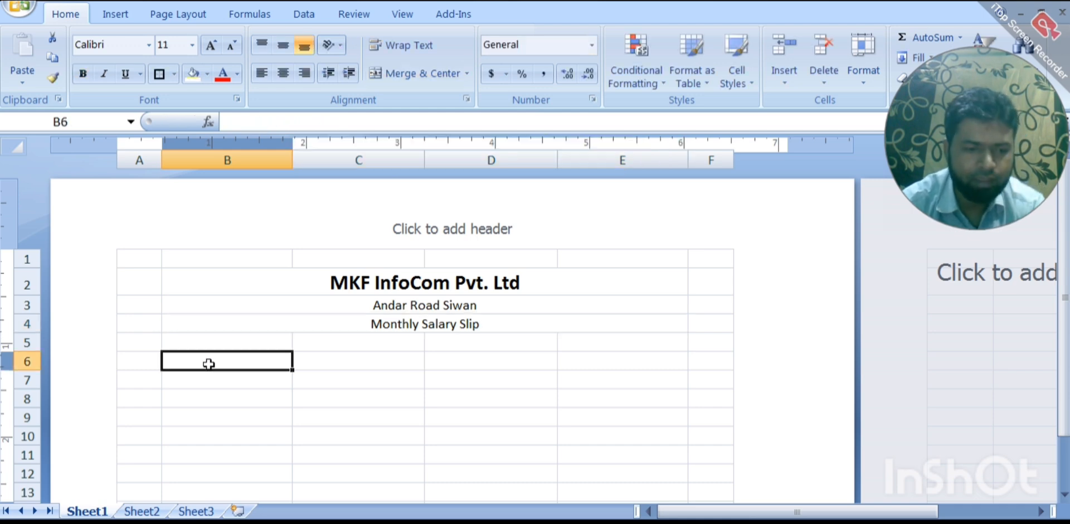
{"action": "type", "text": "Em"}
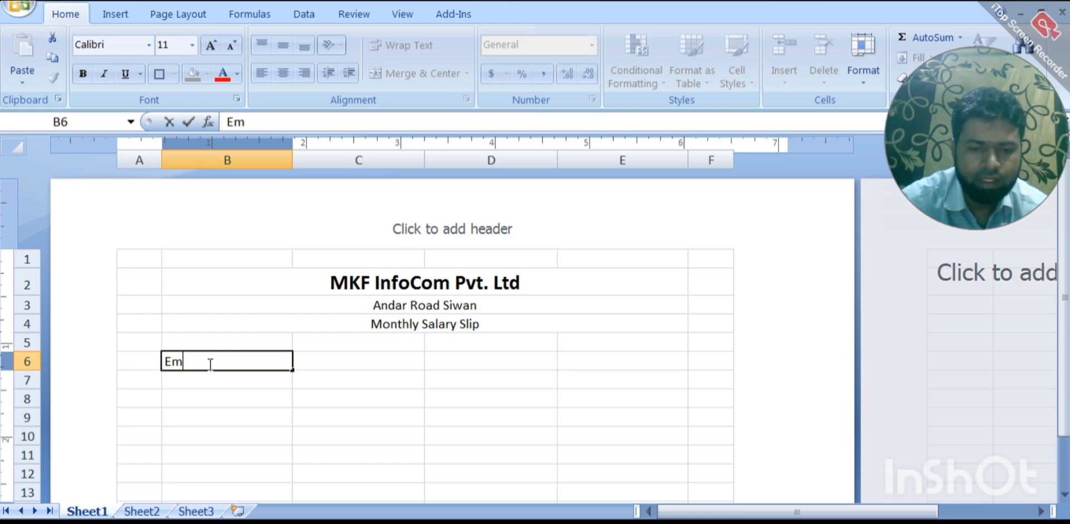
{"action": "type", "text": "plo"}
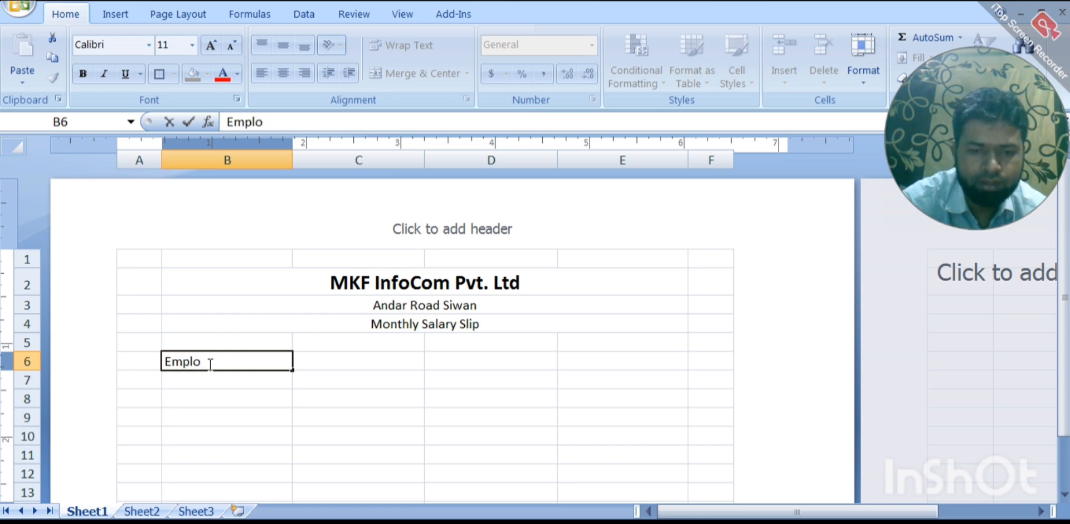
{"action": "type", "text": "yee"}
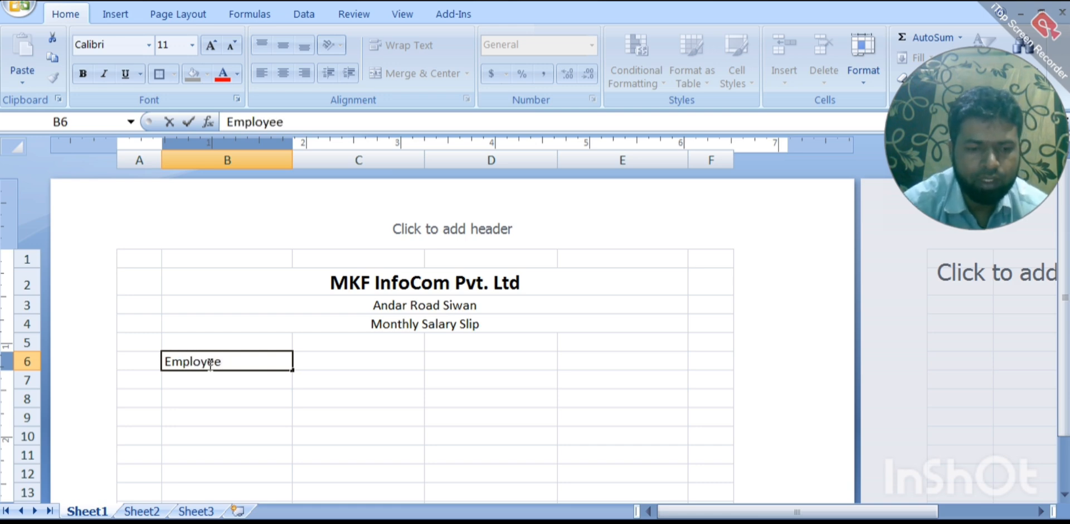
{"action": "type", "text": " ID"}
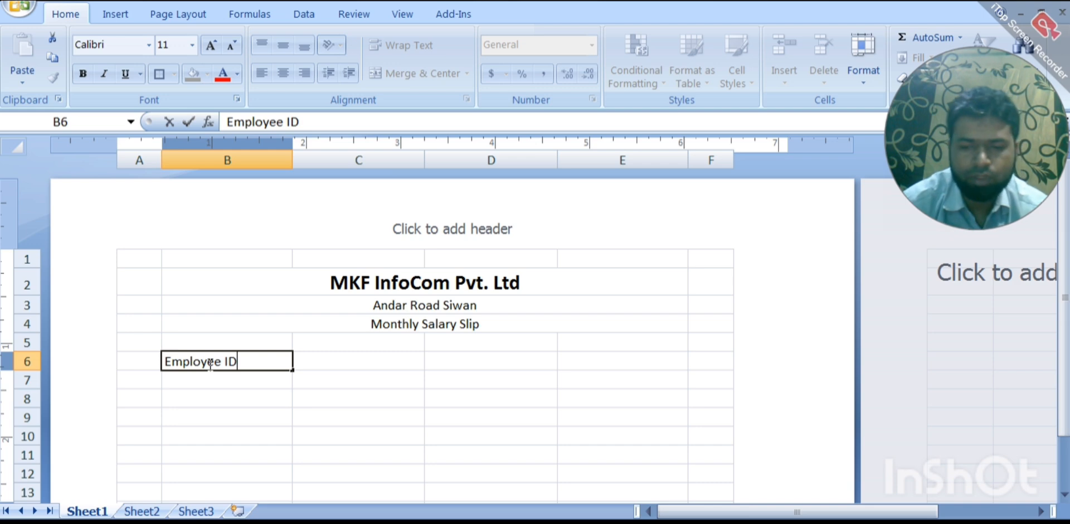
{"action": "key", "text": "Tab"}
{"action": "key", "text": "Tab"}
{"action": "key", "text": "Tab"}
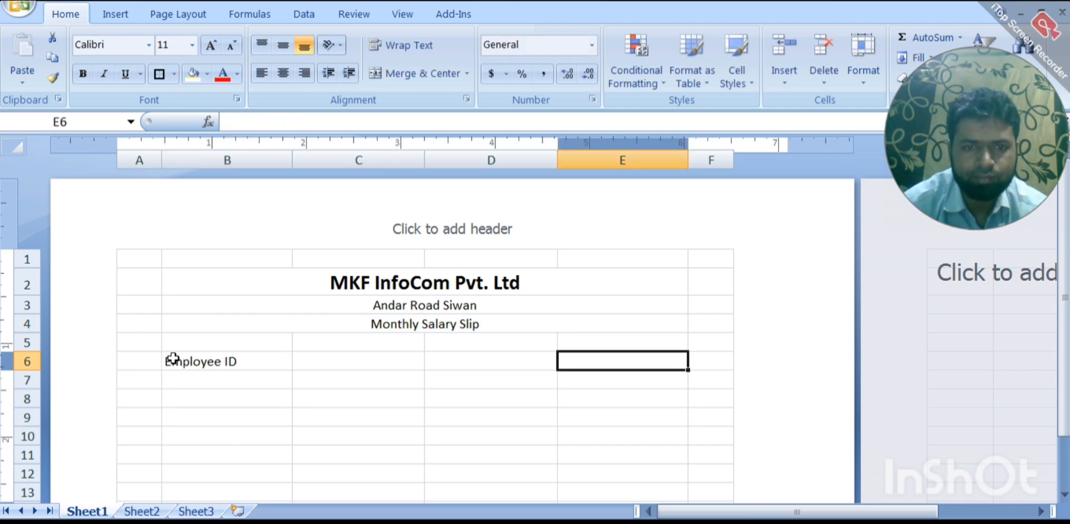
Enter the label "Employee Name" in cell D6
{"action": "left_click", "coordinate": [441, 363]}
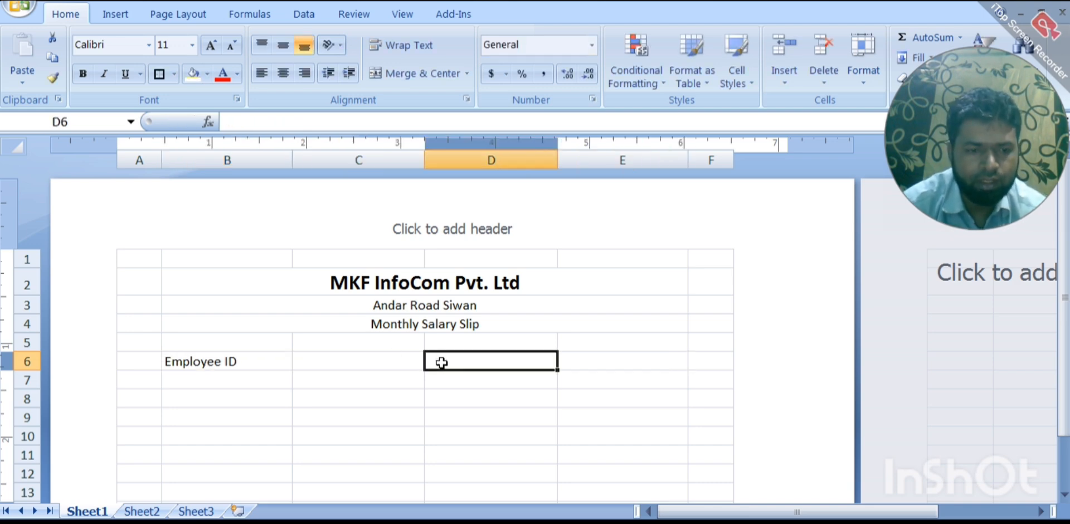
{"action": "type", "text": "Emp"}
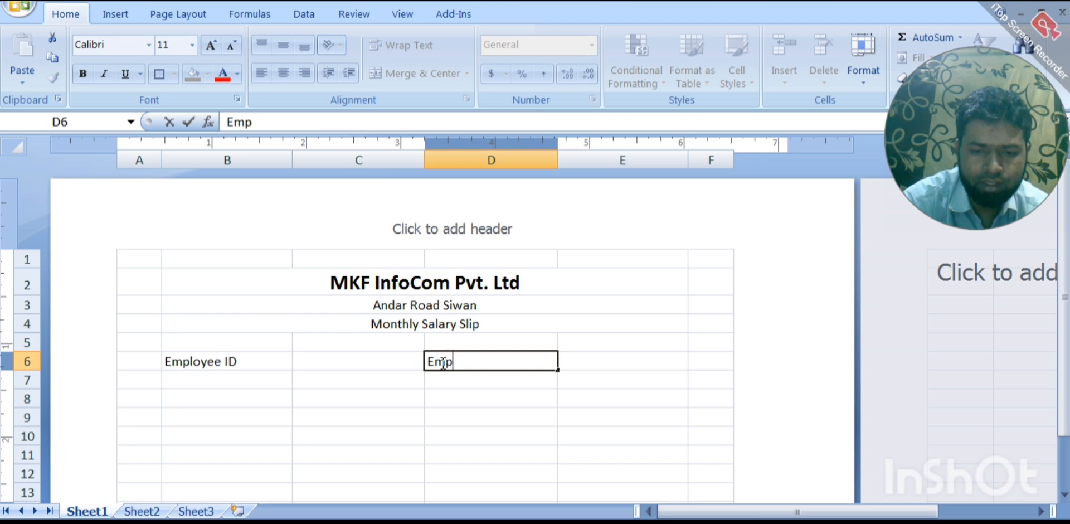
{"action": "type", "text": "loyee"}
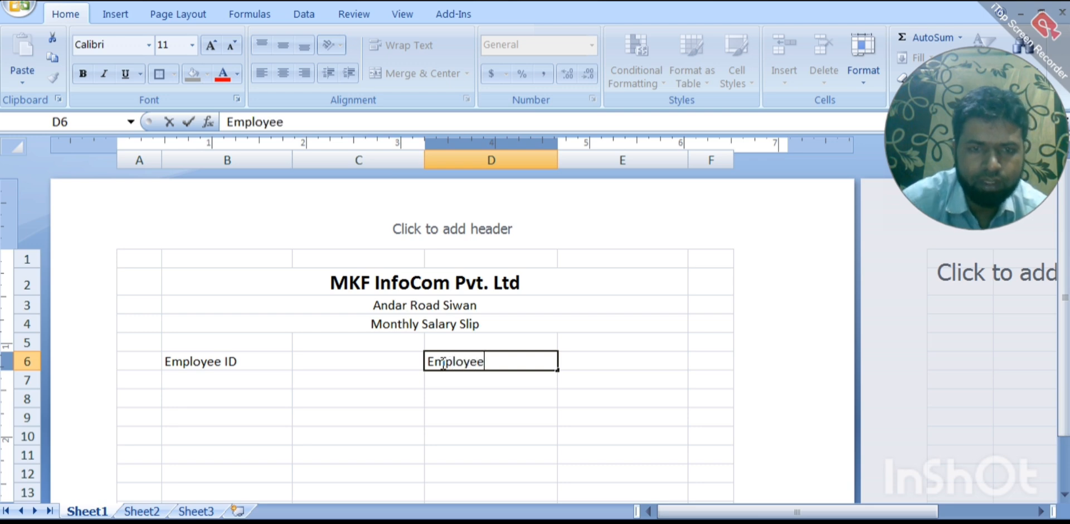
{"action": "type", "text": " Name"}
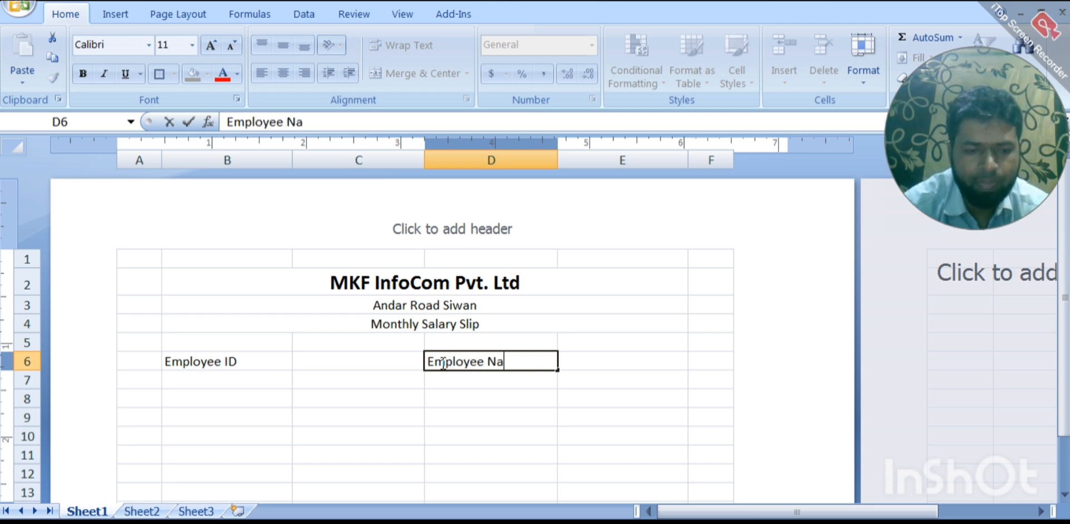
Enter the label "Designation" in cell B7, below the employee ID label
{"action": "left_click", "coordinate": [214, 378]}
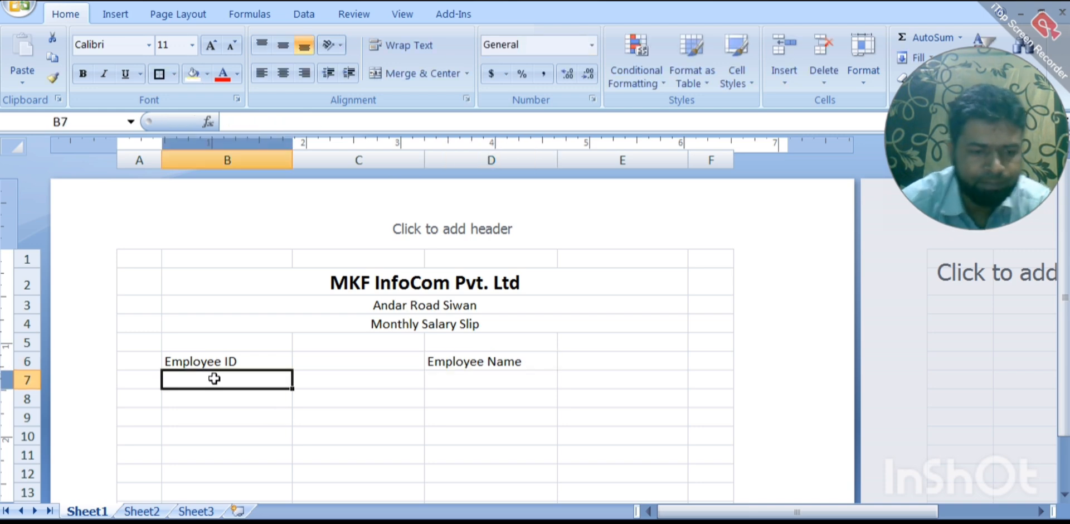
{"action": "type", "text": "Desi"}
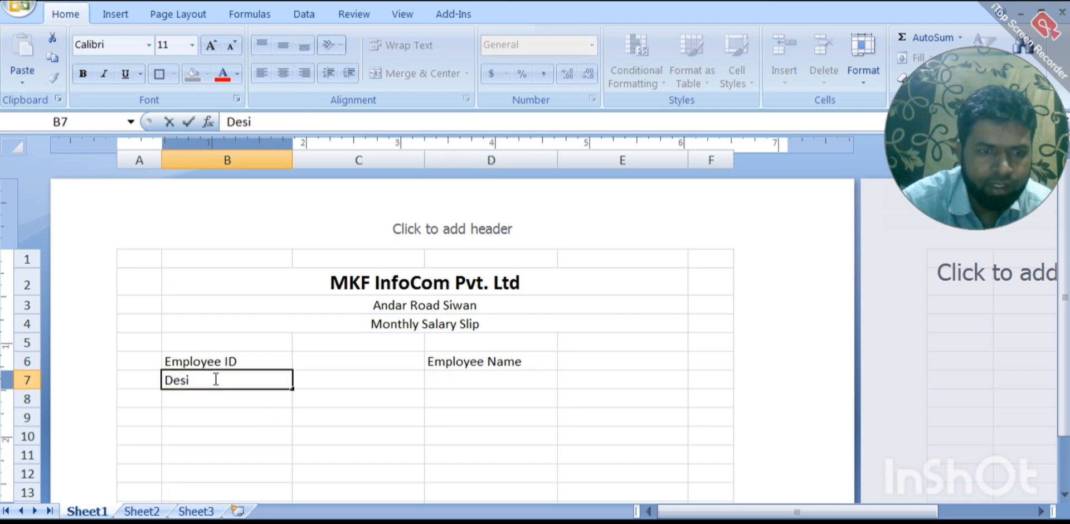
{"action": "type", "text": "gnat"}
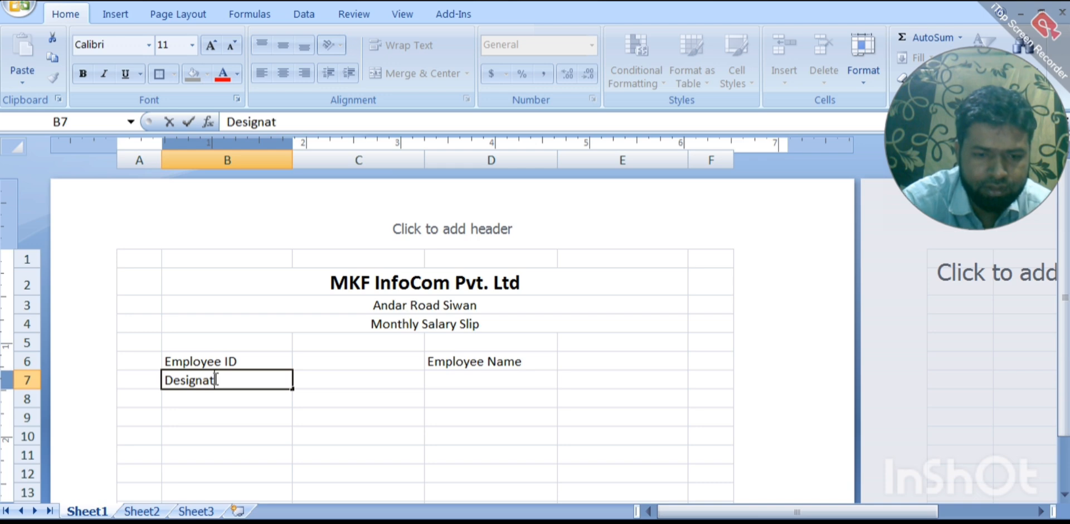
{"action": "type", "text": "ion"}
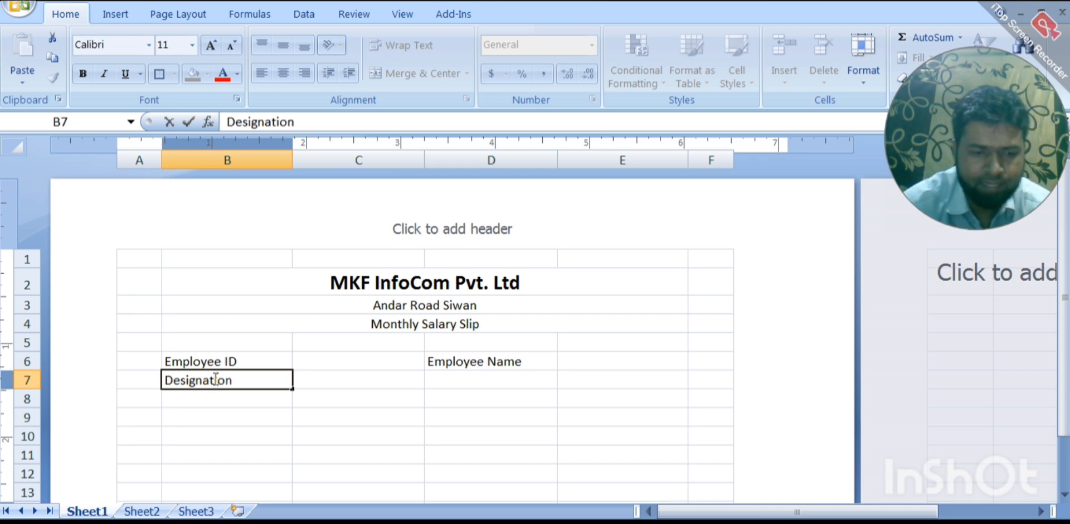
Enter the label "Month of Salary" in cell D7, below the employee name label
{"action": "left_click", "coordinate": [435, 380]}
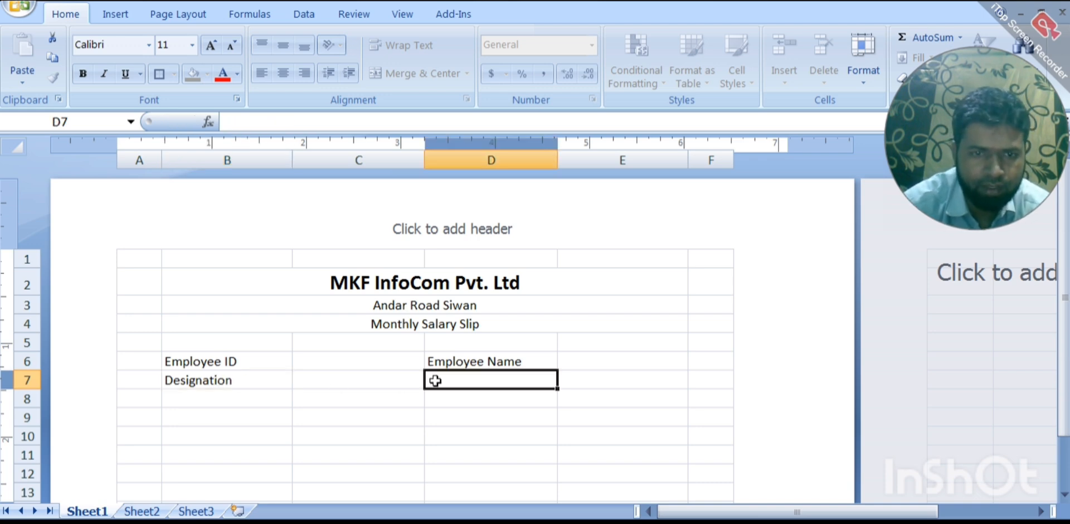
{"action": "type", "text": "Mon"}
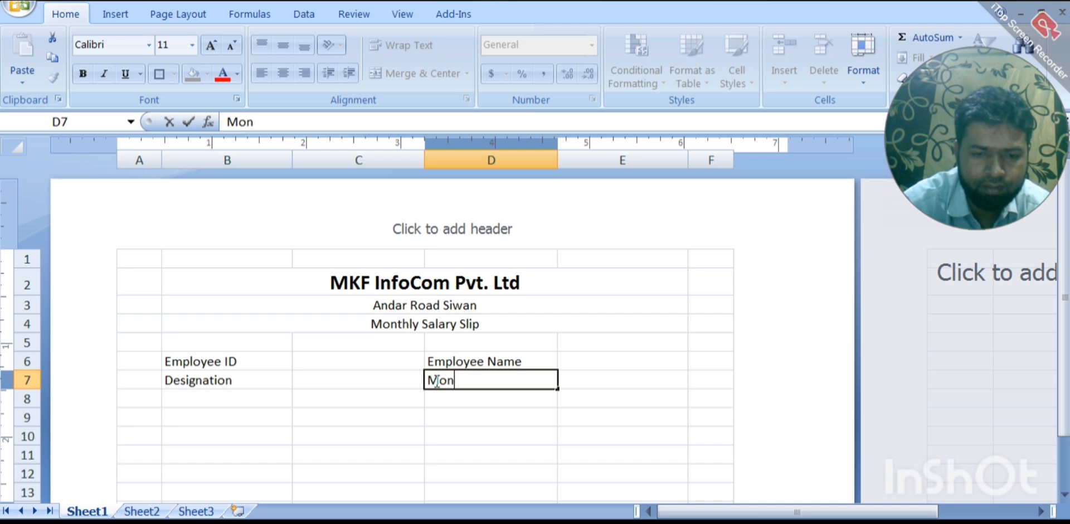
{"action": "type", "text": "th o"}
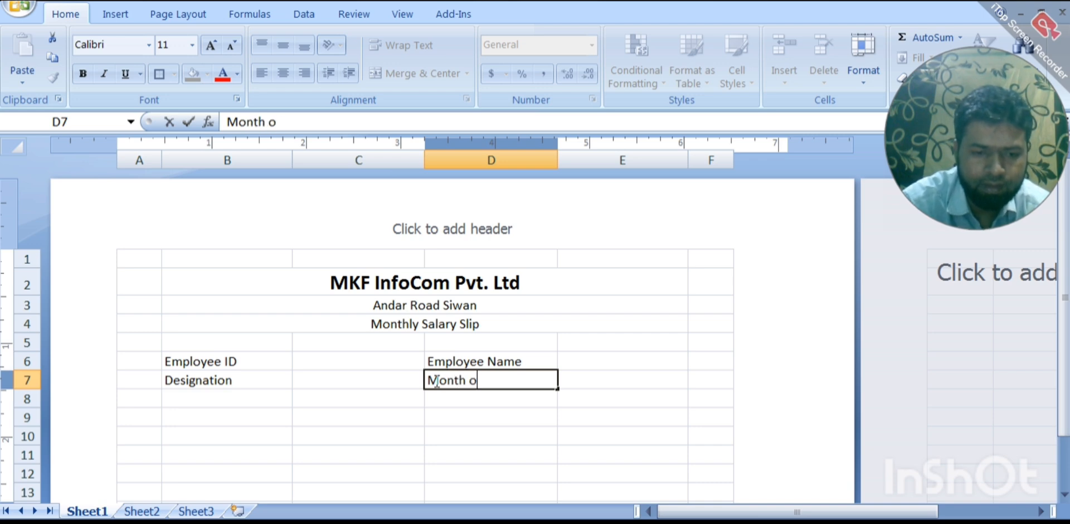
{"action": "type", "text": "f Sa"}
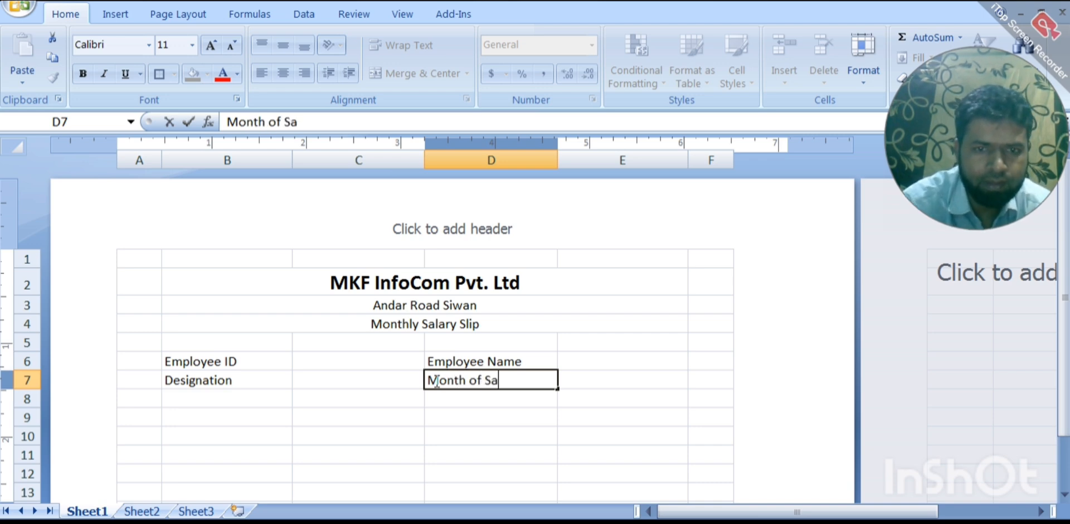
{"action": "type", "text": "lary"}
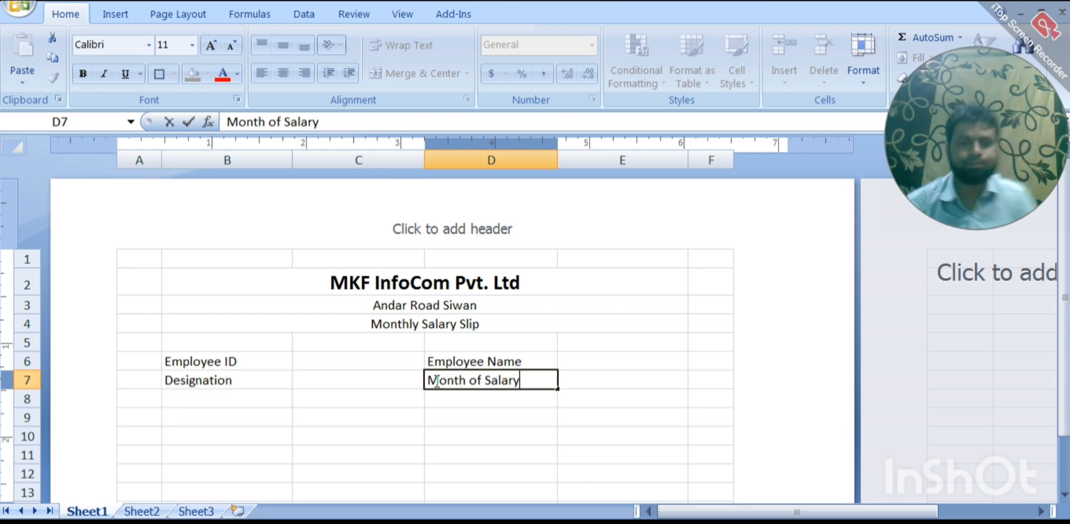
Merge and center cells B9:C9 and enter the section heading "Income"
{"action": "left_click", "coordinate": [216, 422]}
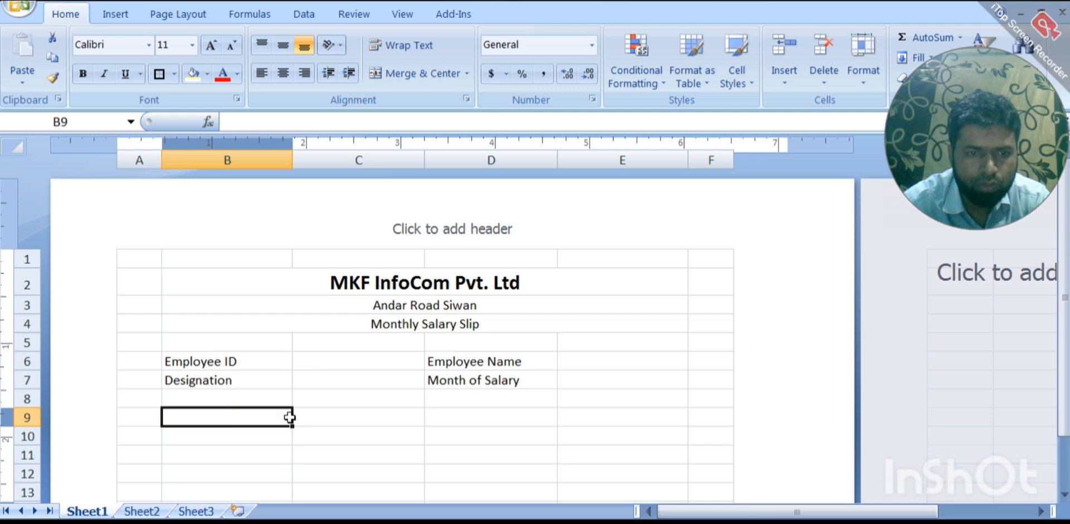
{"action": "left_click_drag", "start_coordinate": [307, 417], "coordinate": [320, 416]}
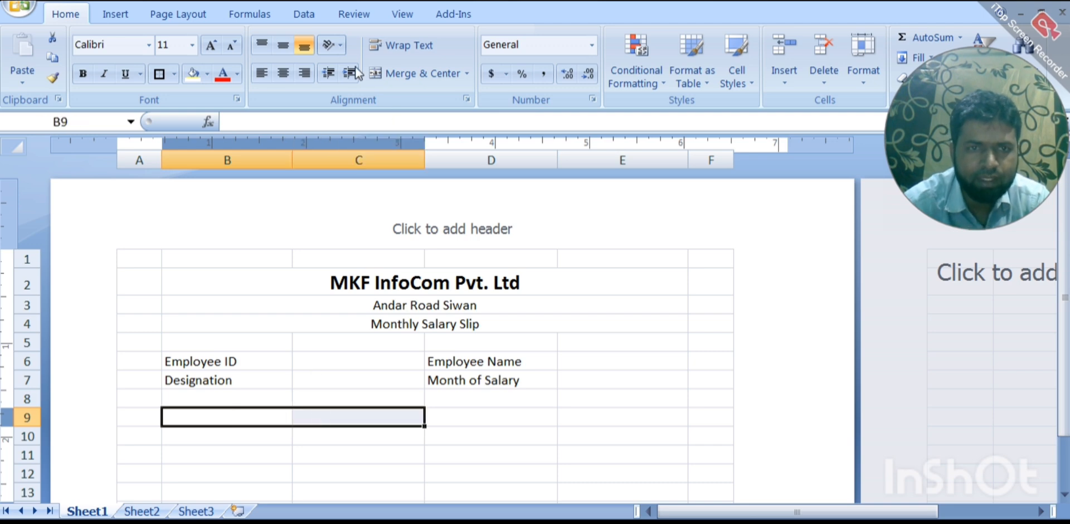
{"action": "left_click", "coordinate": [399, 74]}
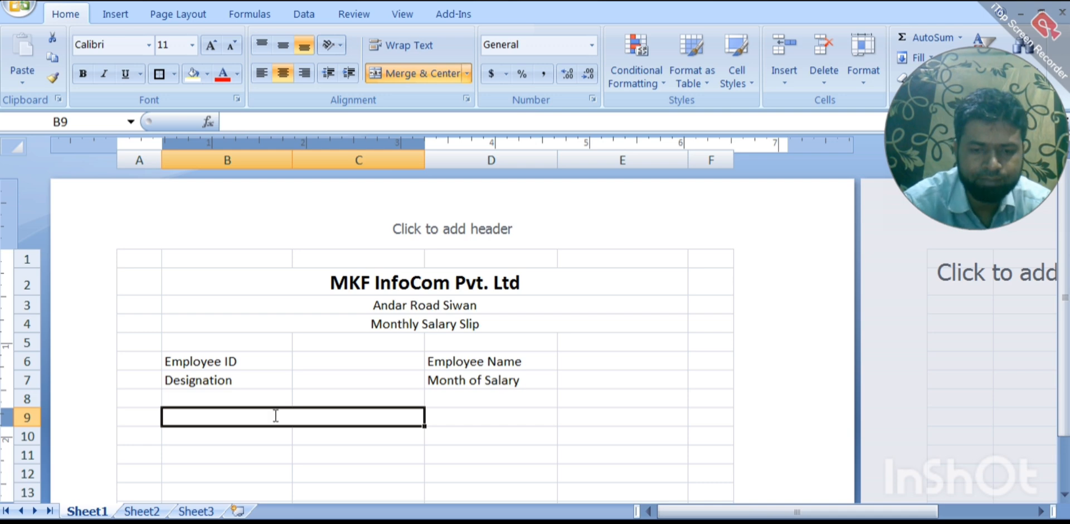
{"action": "type", "text": "Inco"}
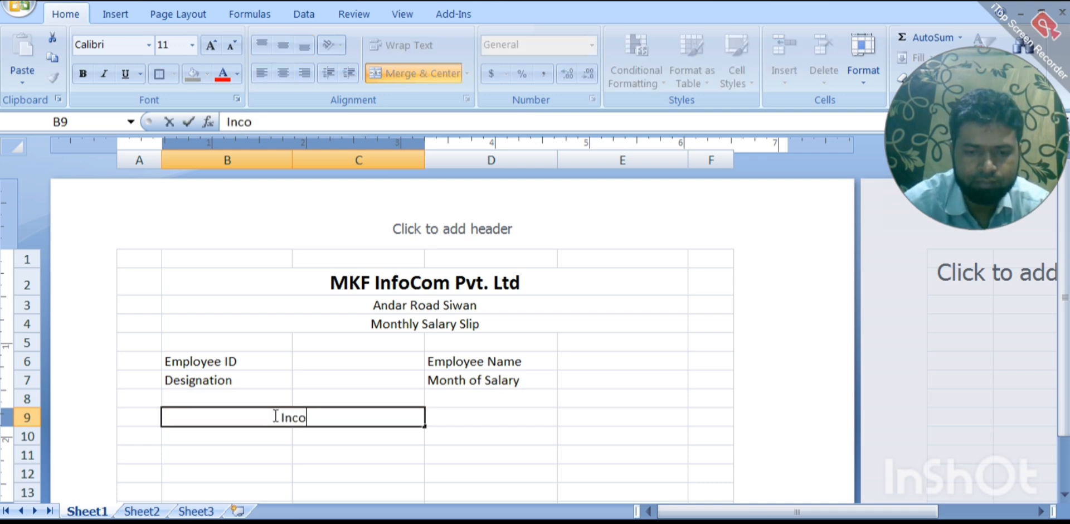
{"action": "type", "text": "me"}
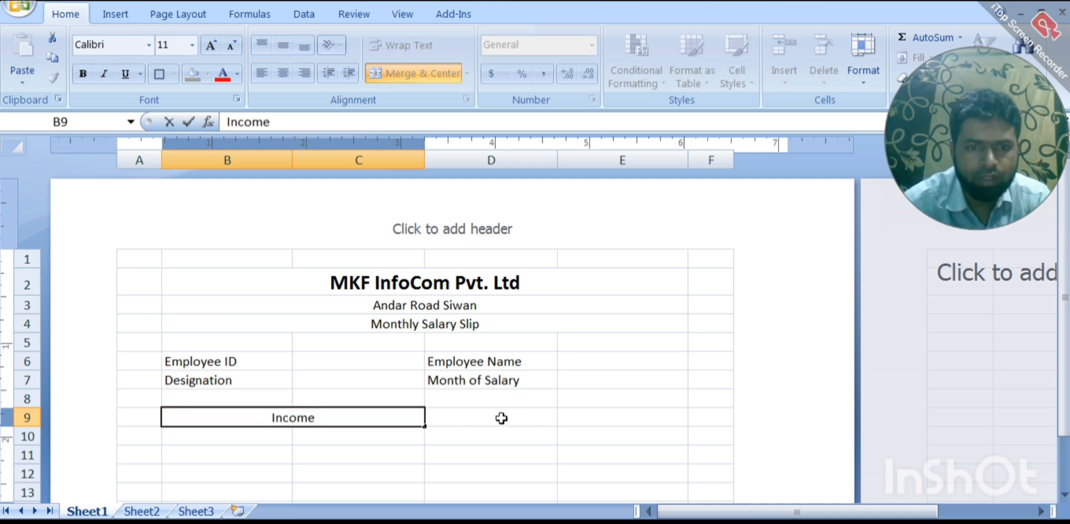
Merge and center cells D9:E9 and enter the section heading "Deductions"
{"action": "left_click", "coordinate": [555, 417]}
{"action": "left_click_drag", "start_coordinate": [559, 417], "coordinate": [561, 413]}
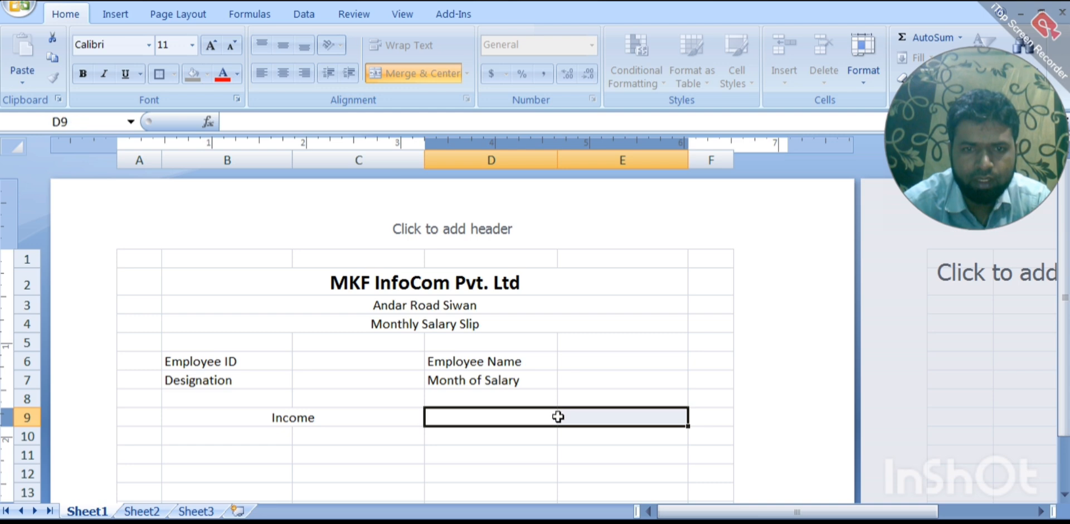
{"action": "left_click_drag", "start_coordinate": [474, 419], "coordinate": [566, 416]}
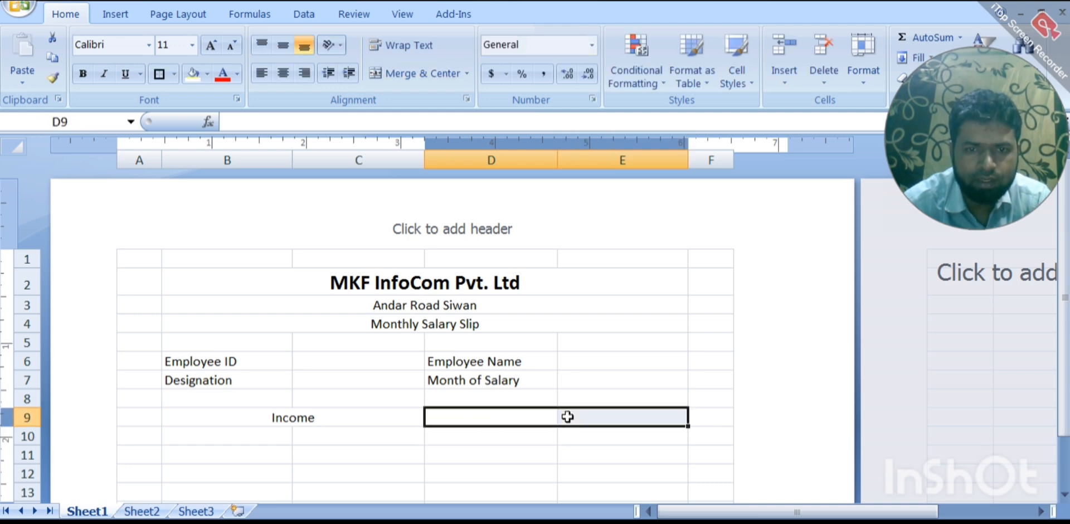
{"action": "left_click", "coordinate": [396, 70]}
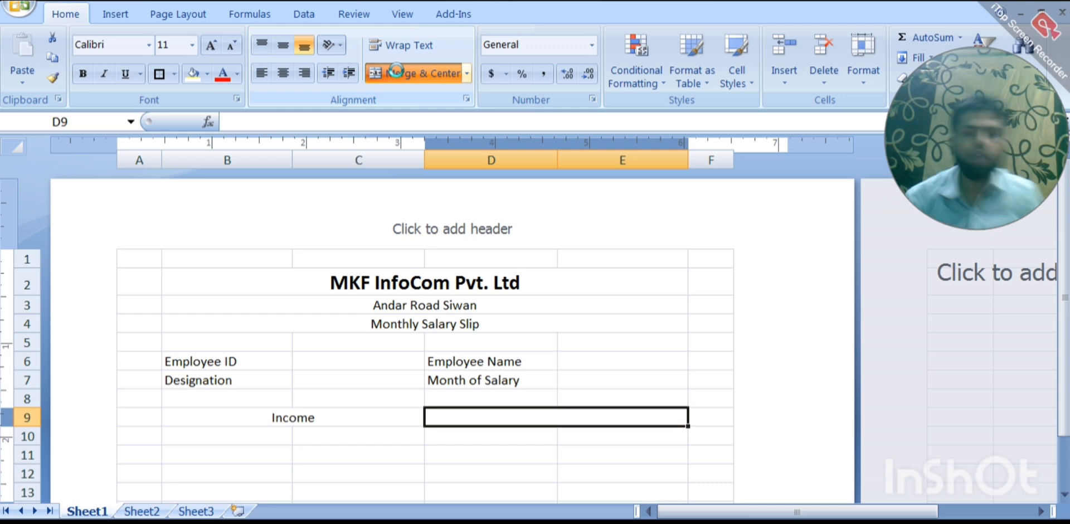
{"action": "type", "text": "Ded"}
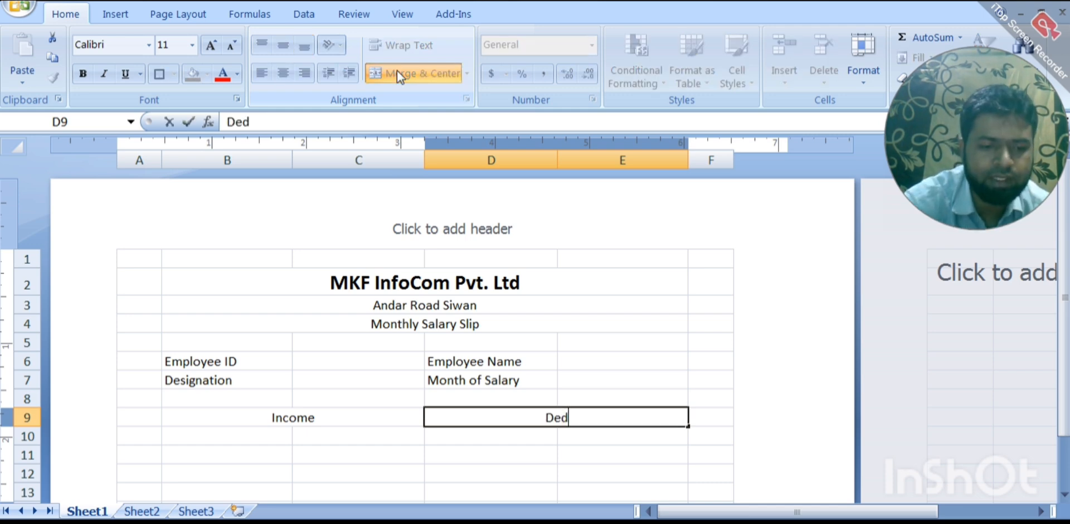
{"action": "type", "text": "uction"}
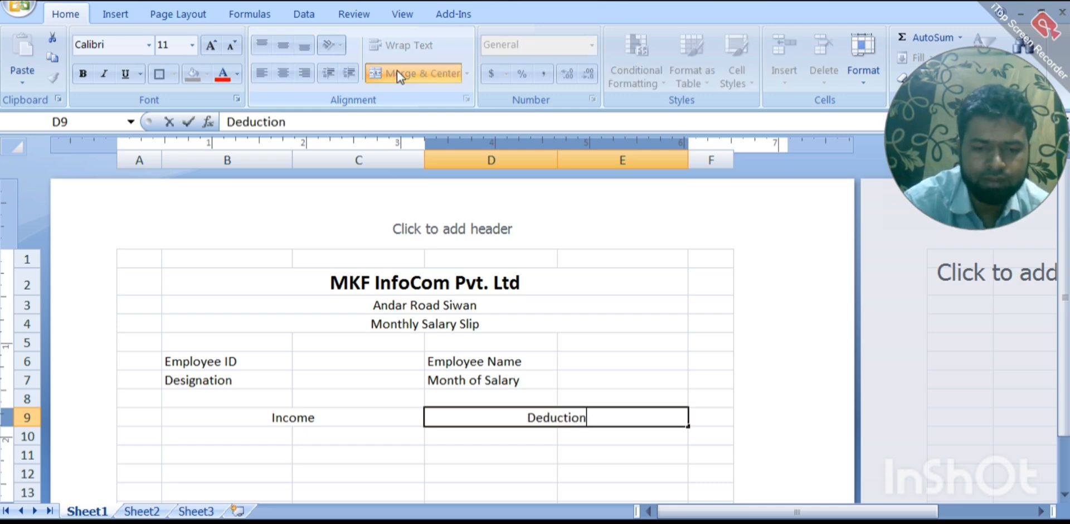
{"action": "type", "text": "s"}
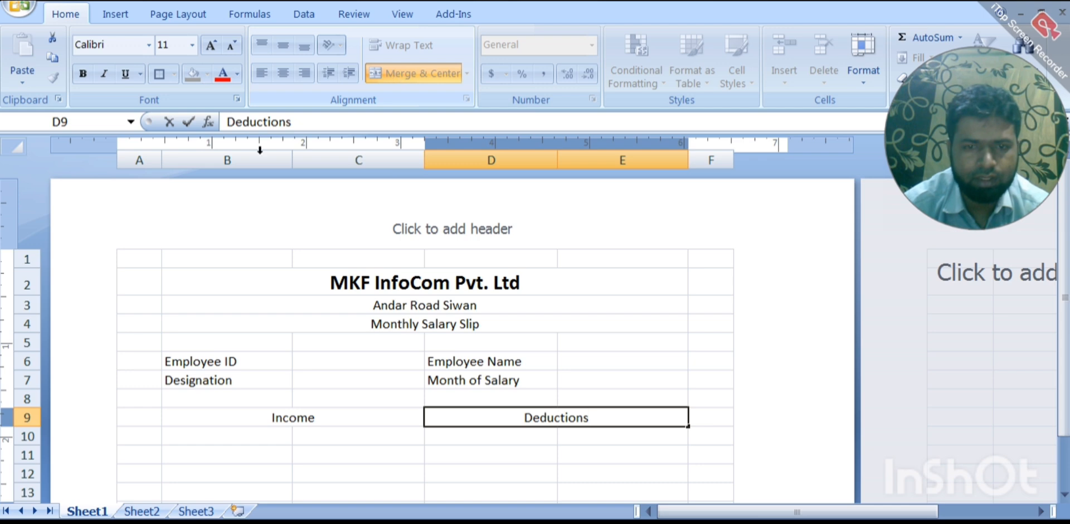
Enter the label "Basic Salary" in cell B10, directly below the Income heading
{"action": "left_click", "coordinate": [235, 436]}
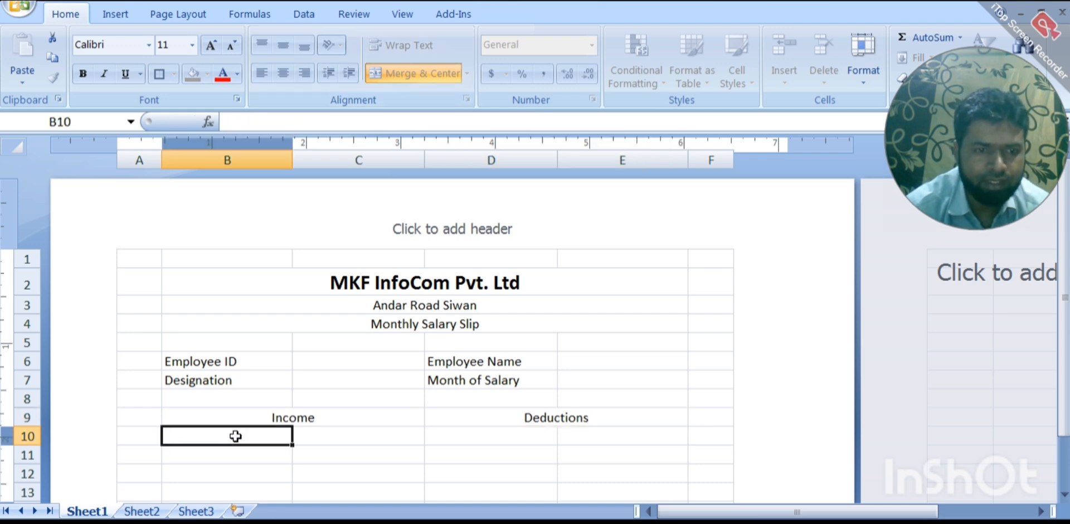
{"action": "type", "text": "Basi"}
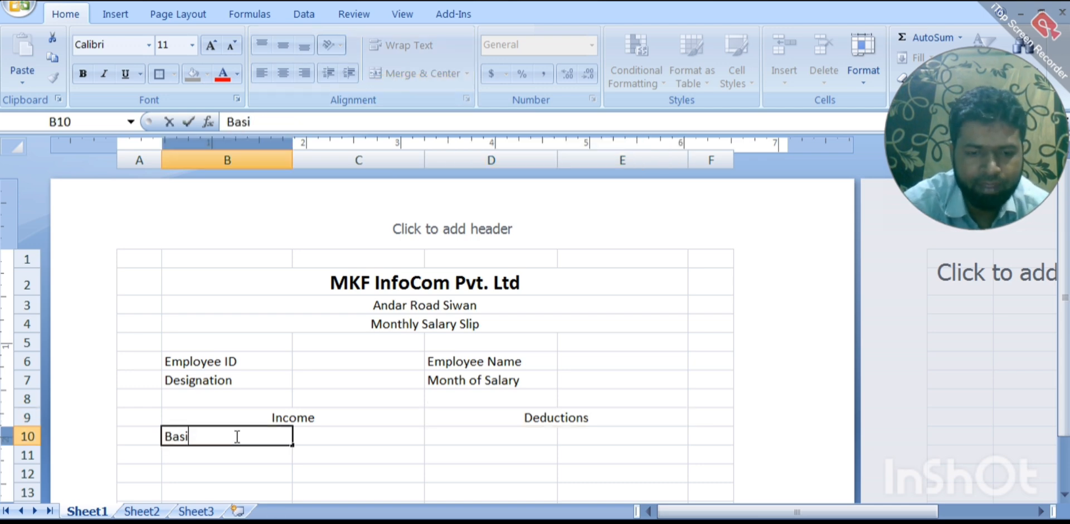
{"action": "type", "text": "c Sa"}
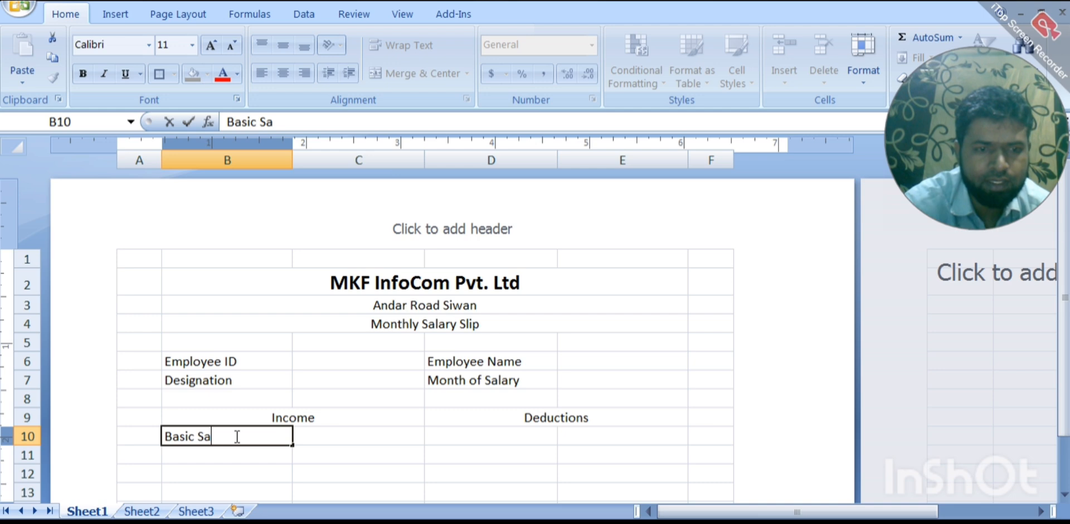
{"action": "type", "text": "lary"}
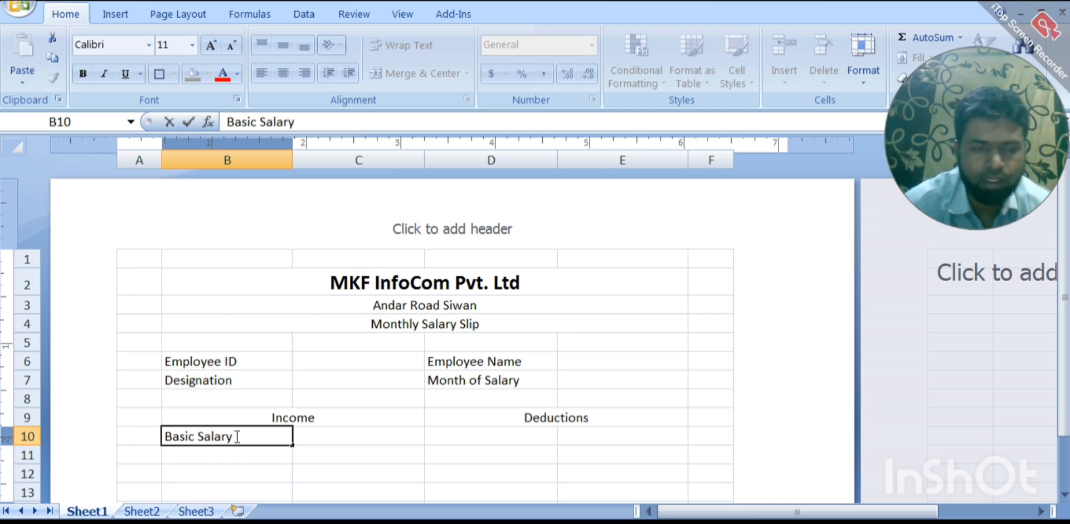
{"action": "key", "text": "Return"}
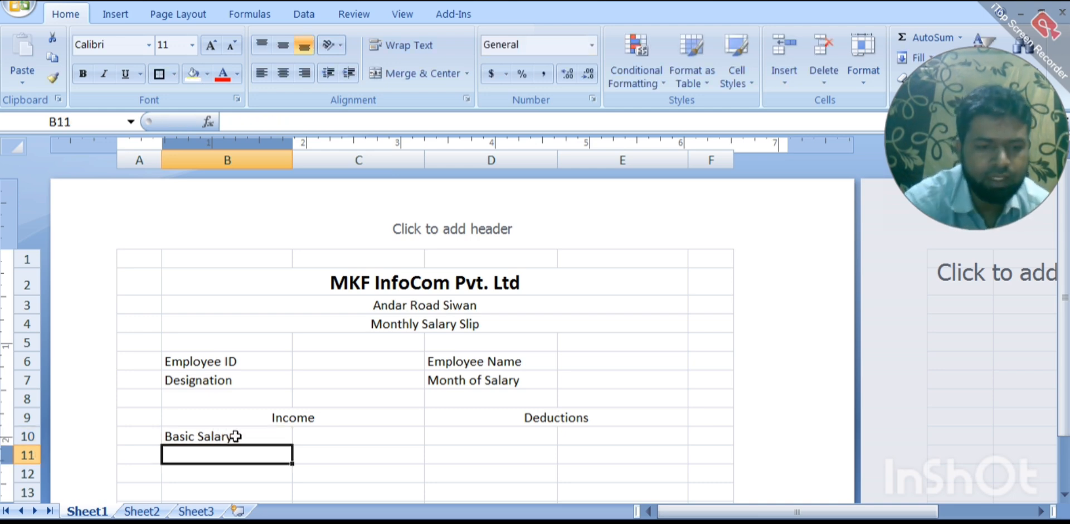
List the allowance labels "DA", "TA" and "HRA" in cells B11 to B13, below the basic salary label
{"action": "type", "text": "DA"}
{"action": "key", "text": "Return"}
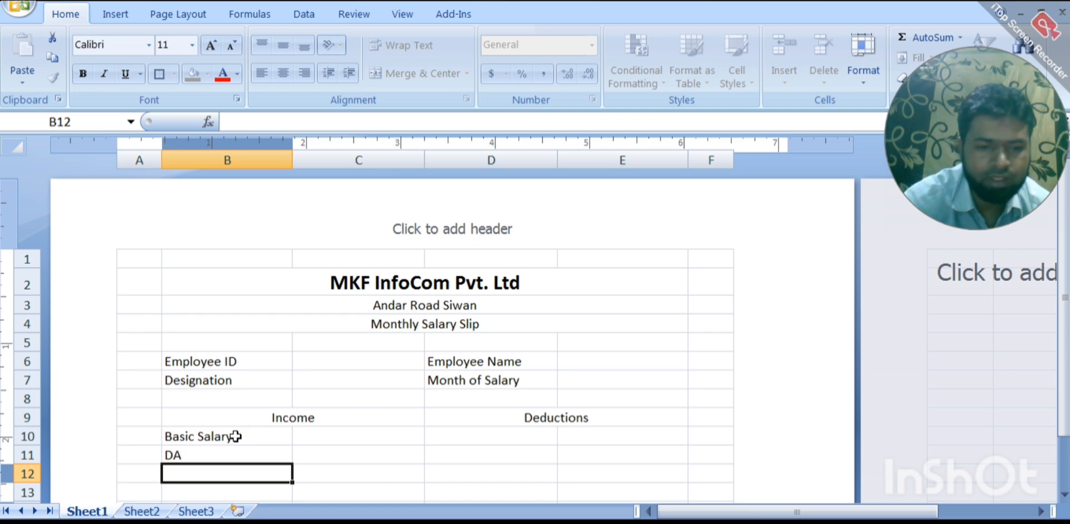
{"action": "type", "text": "TA"}
{"action": "key", "text": "Return"}
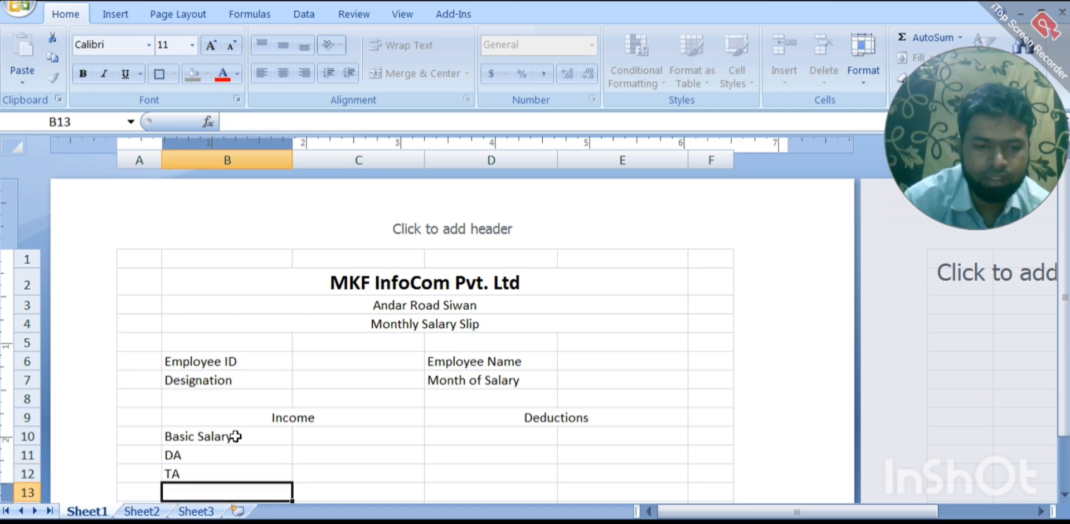
{"action": "type", "text": "HRA"}
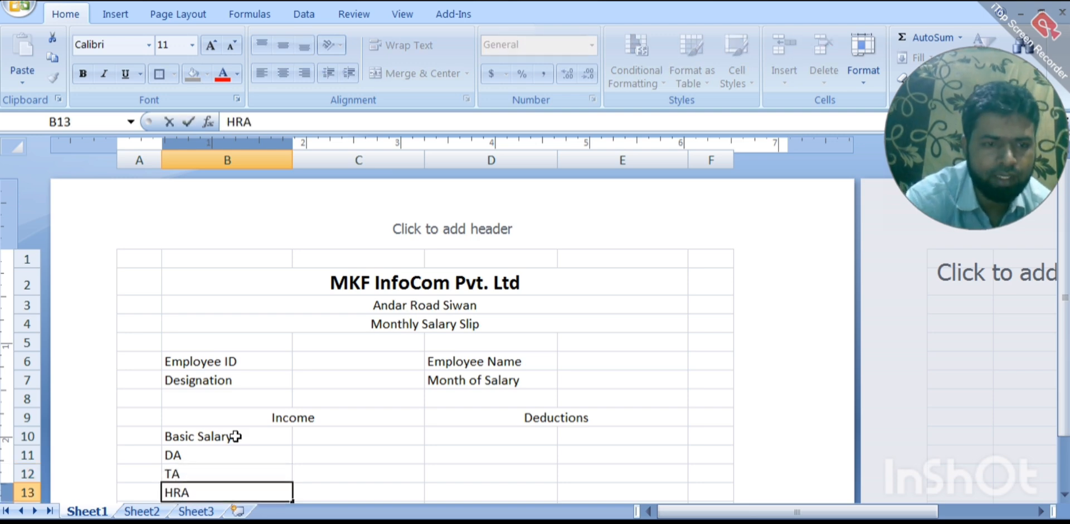
{"action": "key", "text": "Return"}
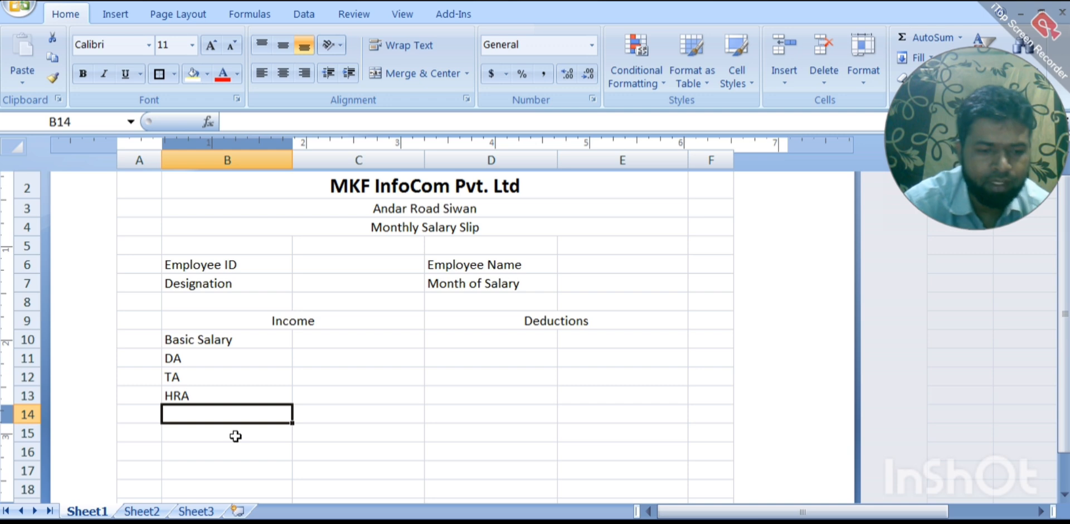
Enter the label "Gross Pay" in cell B14 to close the income list
{"action": "type", "text": "Gros"}
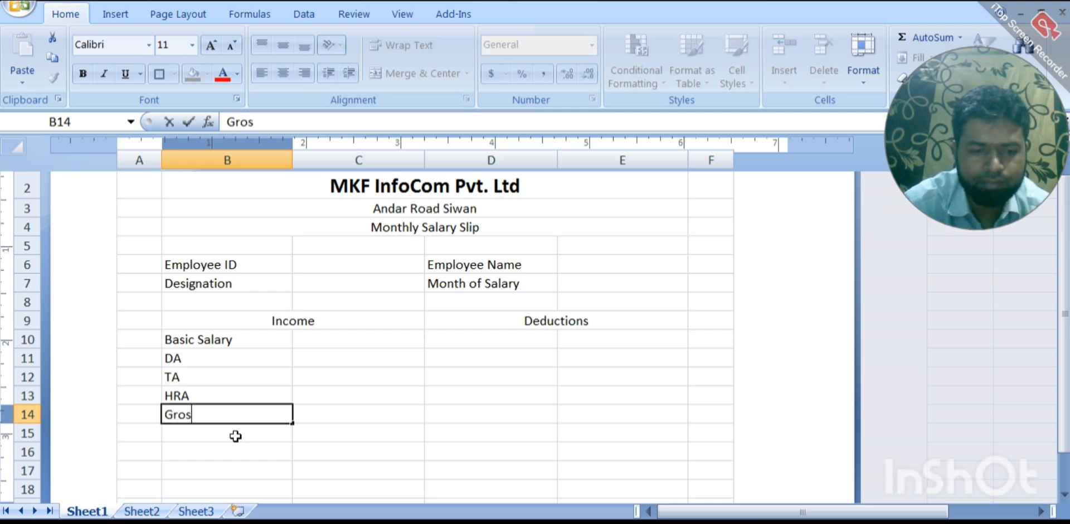
{"action": "type", "text": "s"}
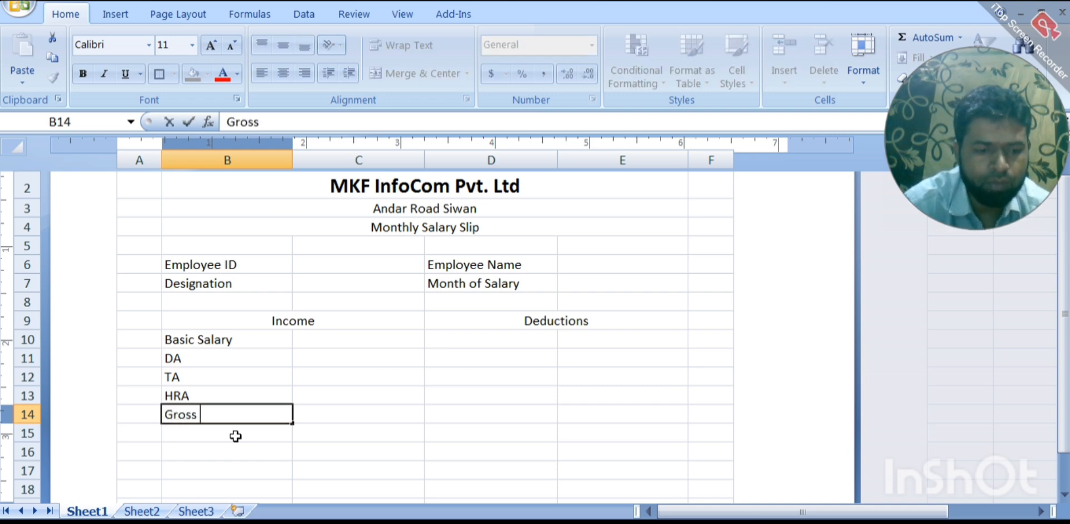
{"action": "type", "text": " S"}
{"action": "key", "text": "BackSpace"}
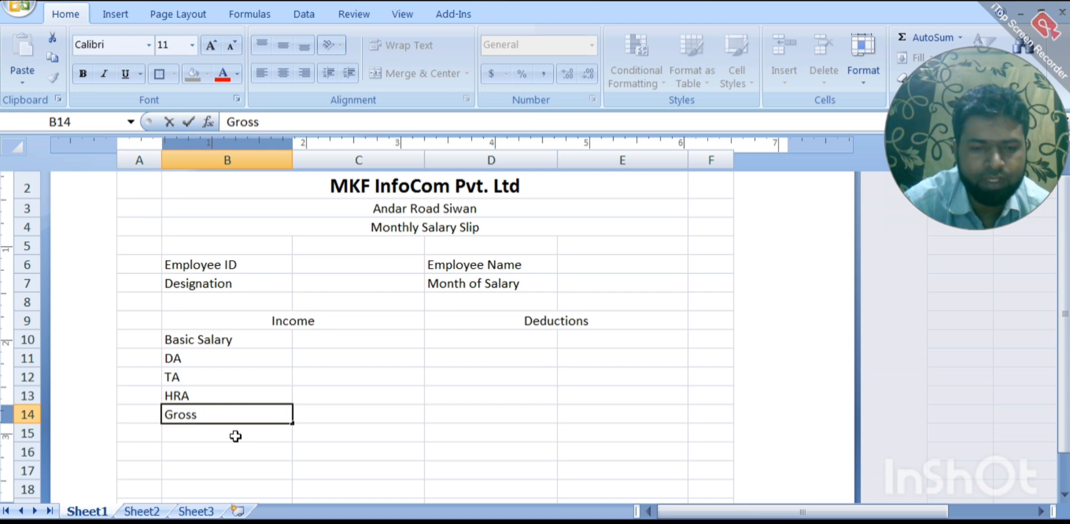
{"action": "type", "text": "Pay"}
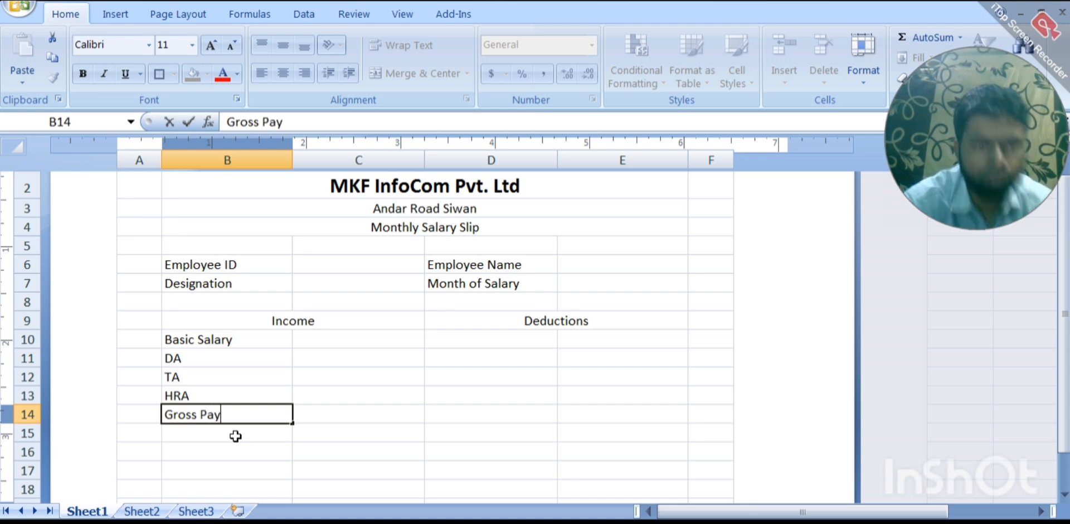
Enter the label "Provident Fund" in cell D10, directly below the Deductions heading
{"action": "left_click", "coordinate": [461, 343]}
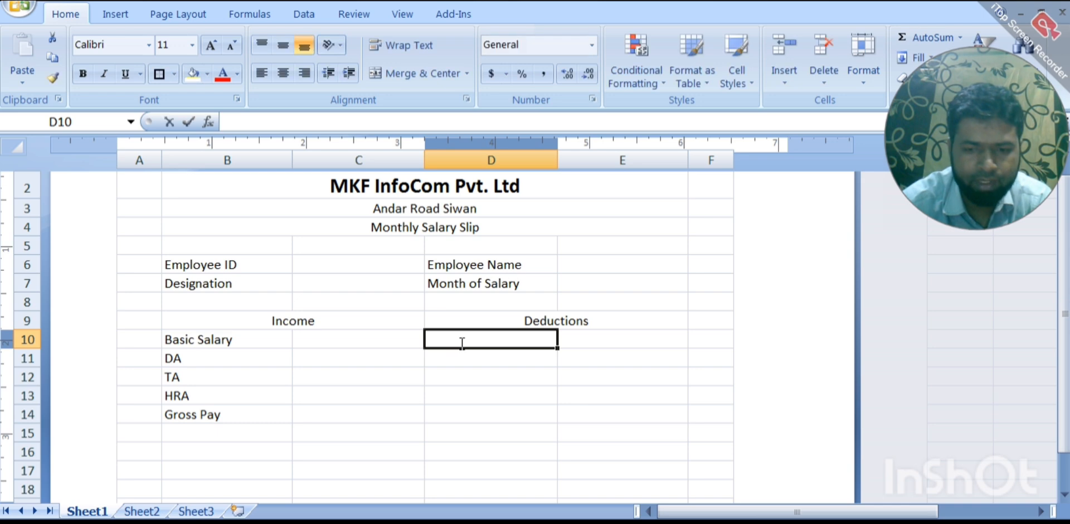
{"action": "type", "text": "Providen"}
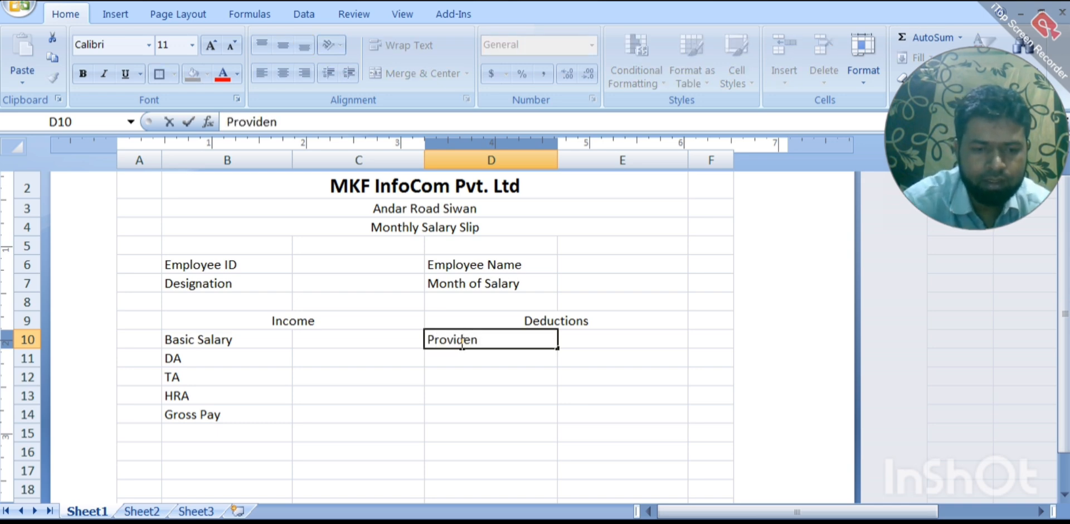
{"action": "type", "text": "t"}
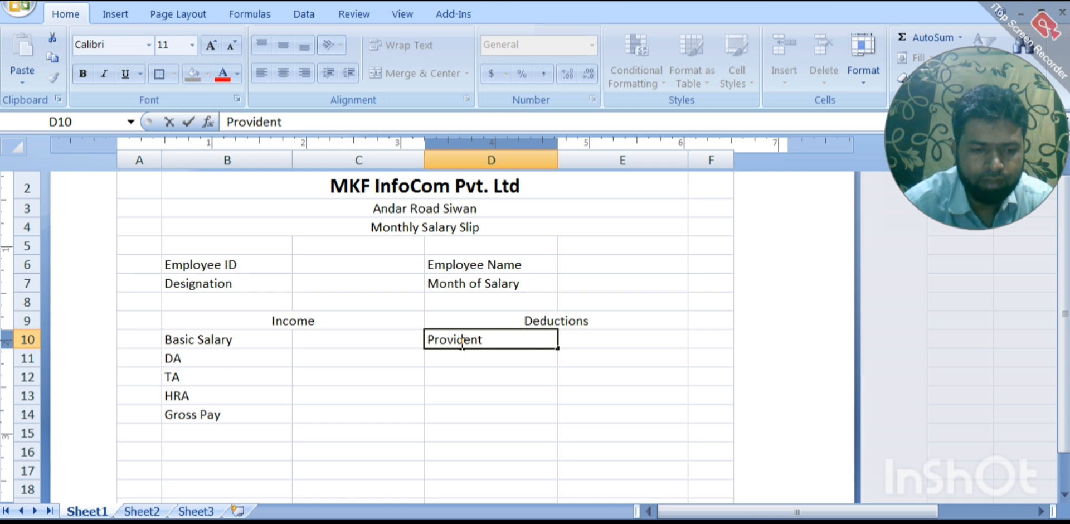
{"action": "type", "text": " Fun"}
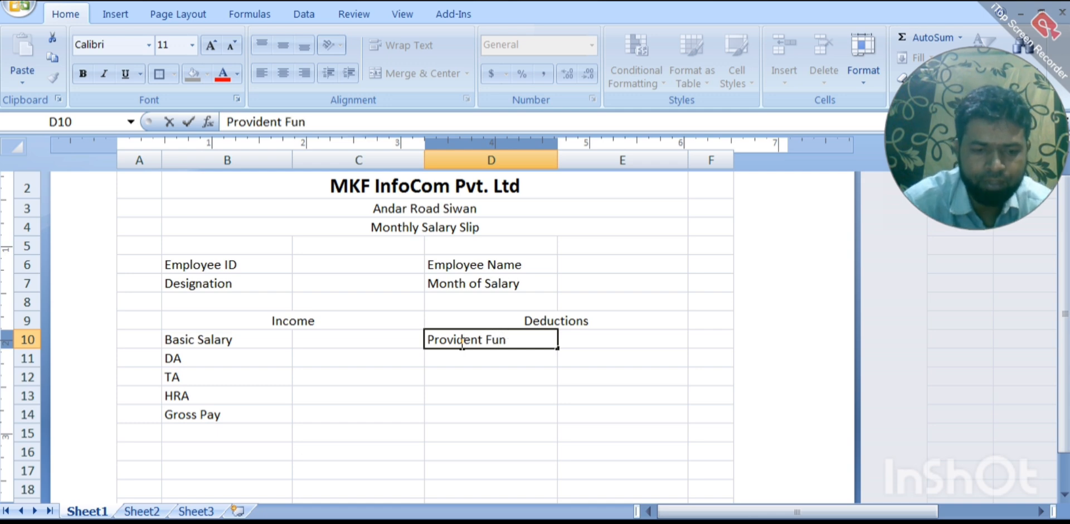
{"action": "type", "text": "d"}
{"action": "key", "text": "Return"}
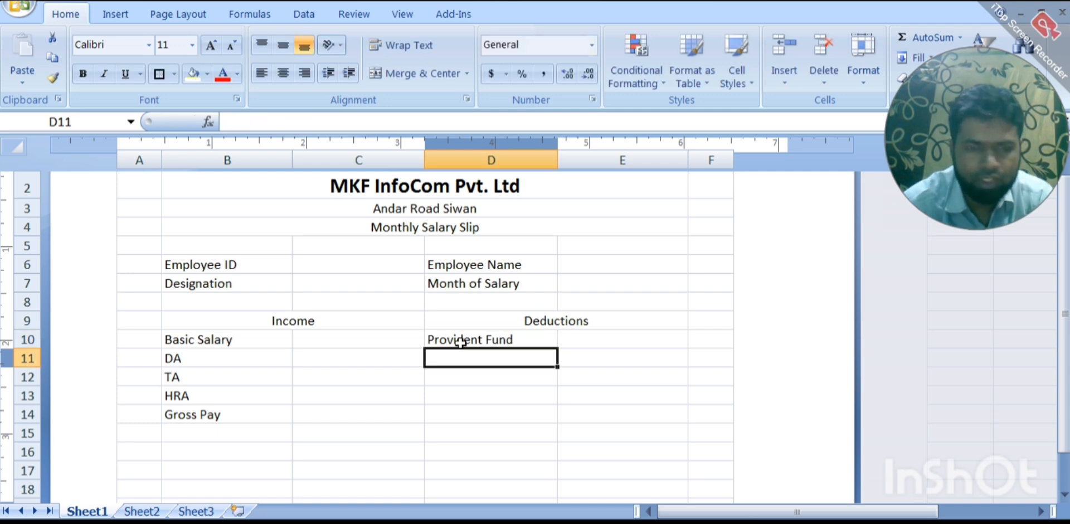
List the deduction labels "Loan", "ESI" and "Tax" in cells D11 to D13, below the provident fund label
{"action": "type", "text": "Loan"}
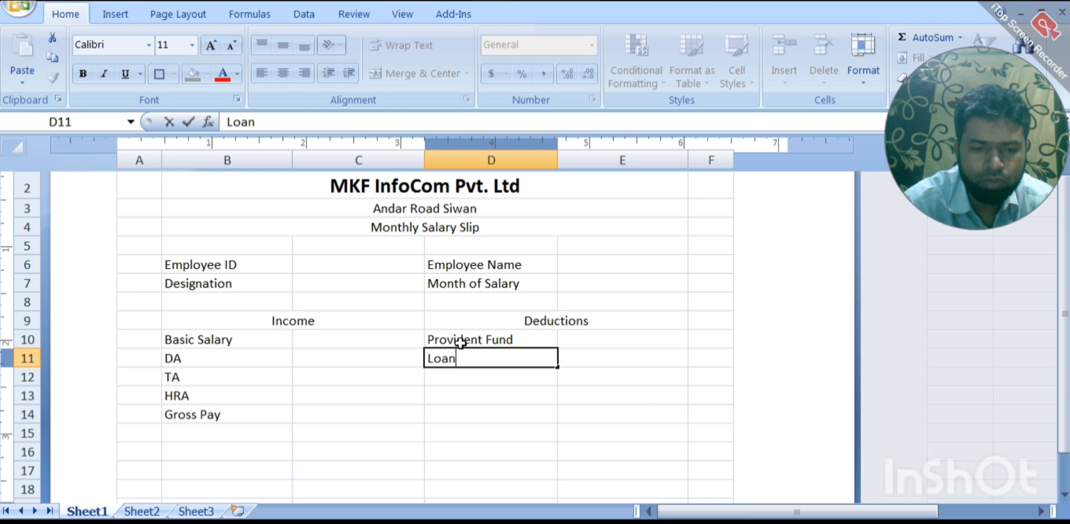
{"action": "key", "text": "Return"}
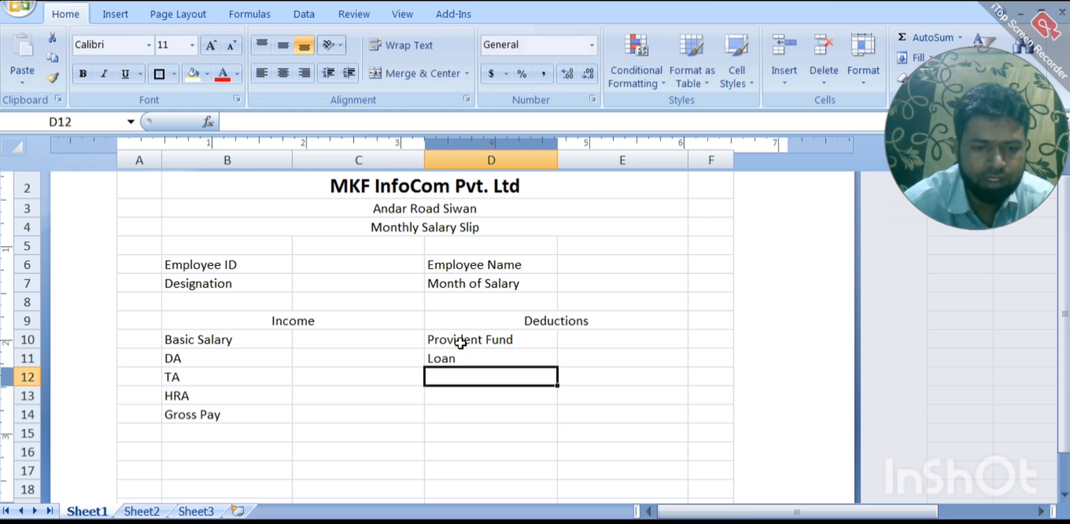
{"action": "type", "text": "ESI"}
{"action": "key", "text": "Return"}
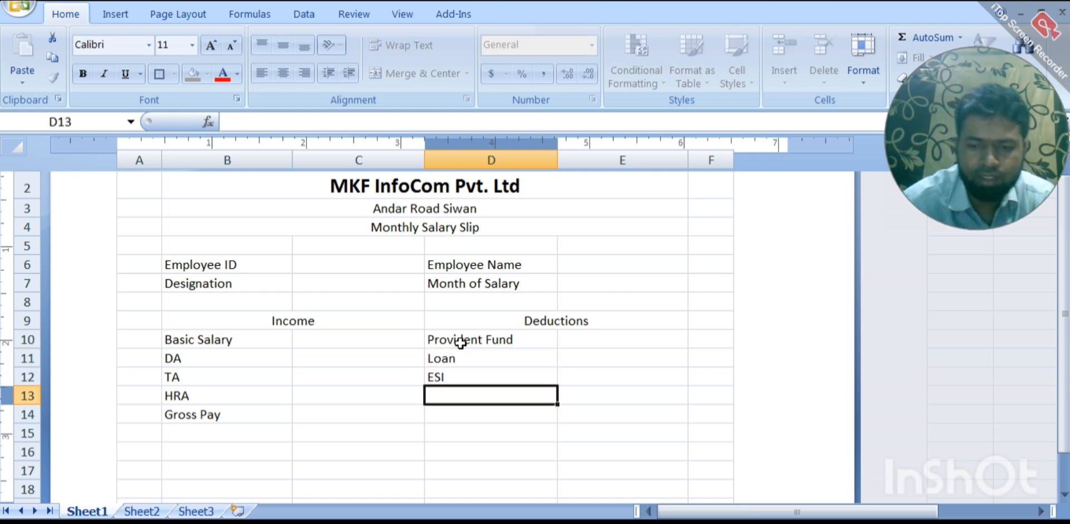
{"action": "type", "text": "Tax"}
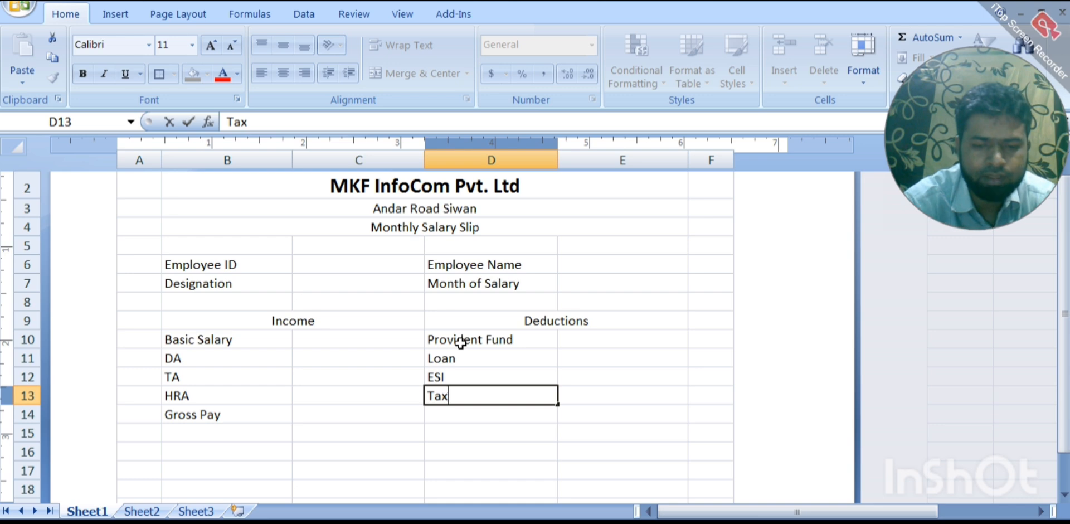
{"action": "key", "text": "Return"}
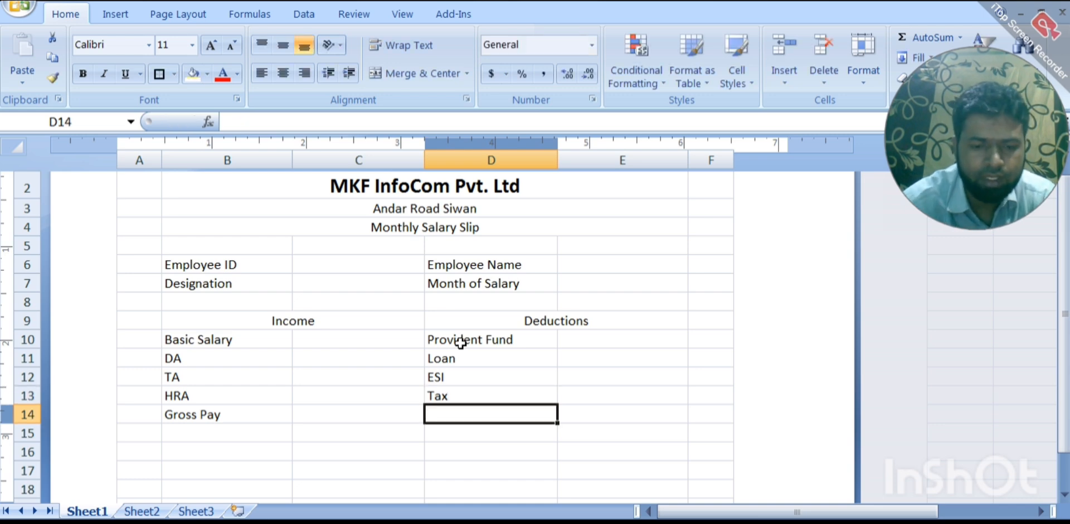
Enter the label "Total Deduction" in cell D14, beneath the tax label
{"action": "type", "text": "Total"}
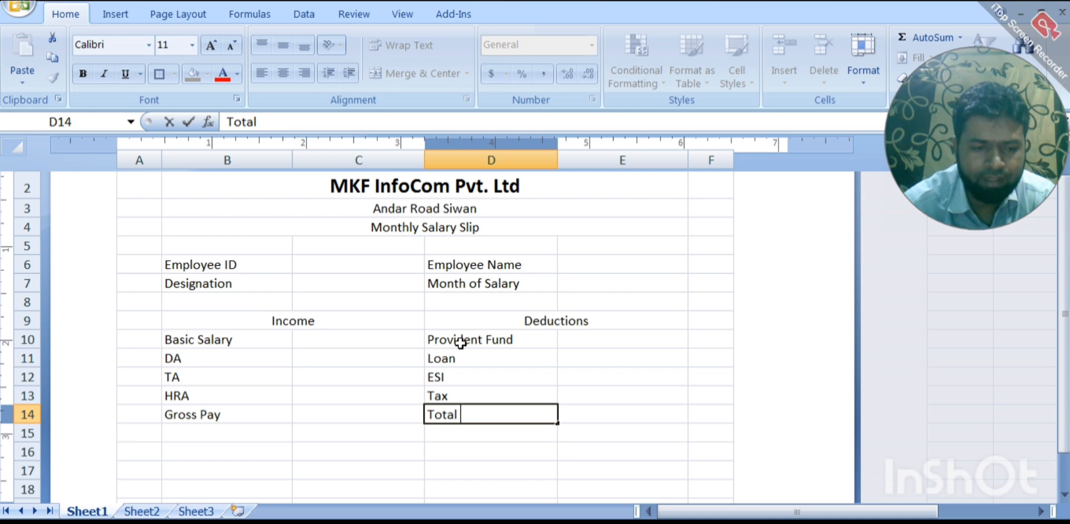
{"action": "type", "text": " Dedu"}
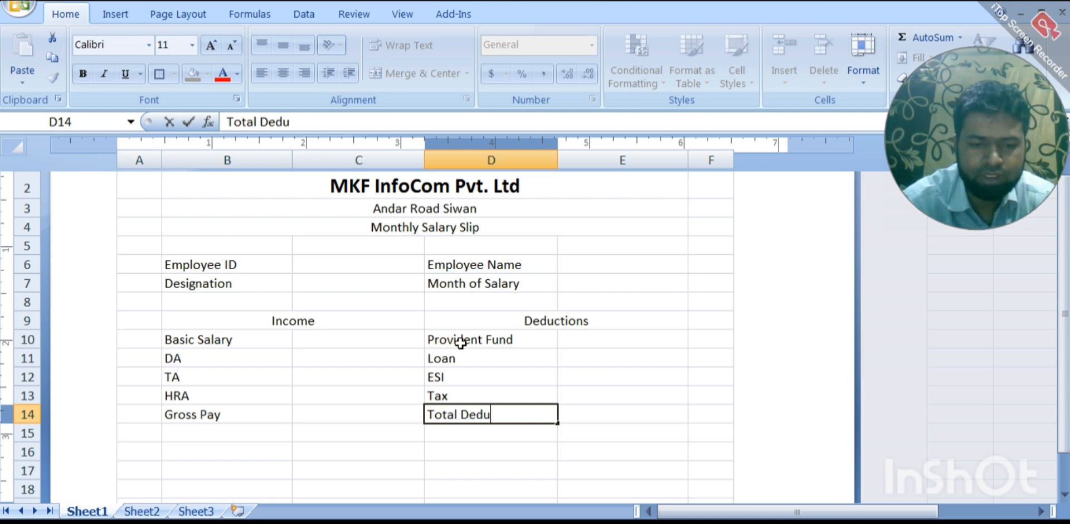
{"action": "type", "text": "ction"}
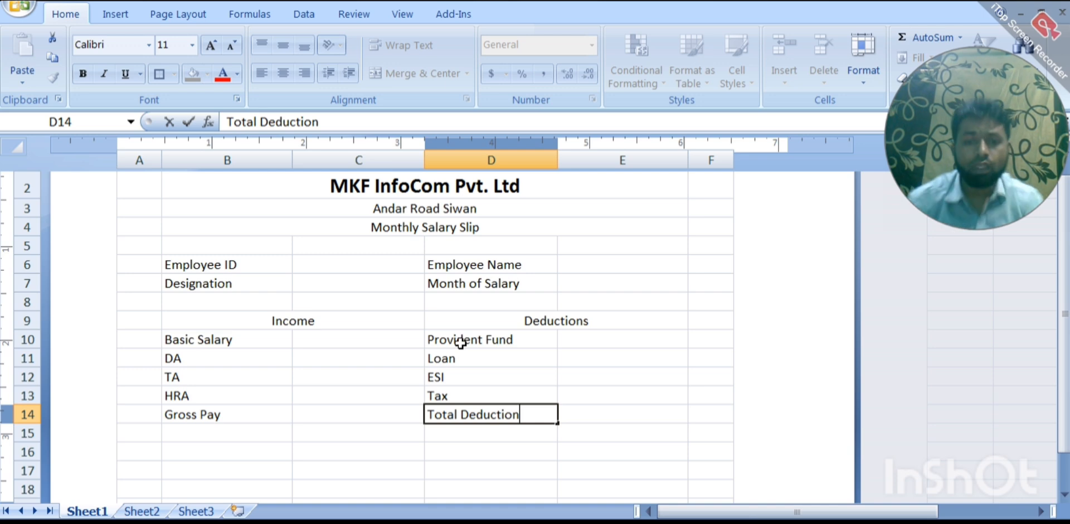
{"action": "key", "text": "Return"}
Enter the label "Net Salary" in cell D15, beneath the total deduction label
{"action": "type", "text": "N"}
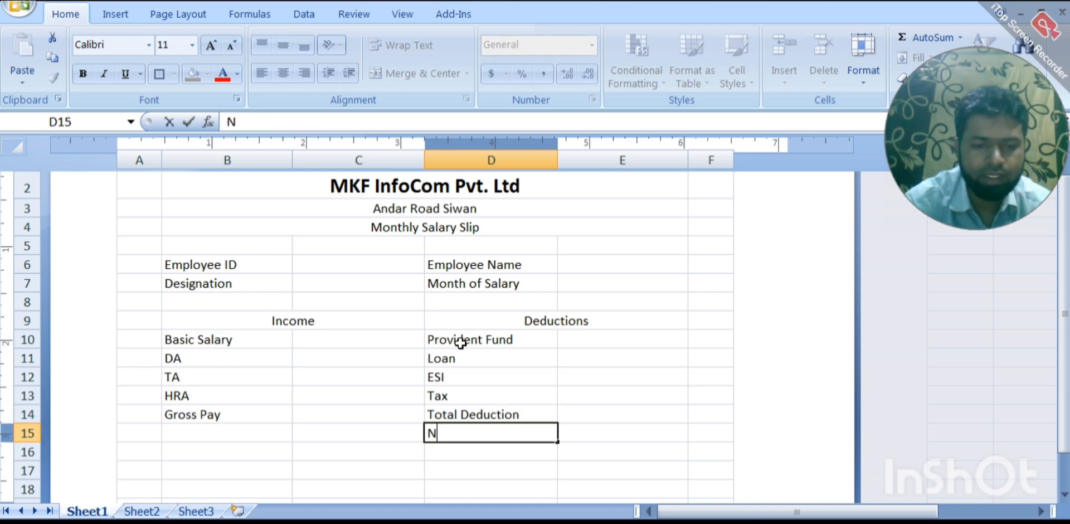
{"action": "type", "text": "et"}
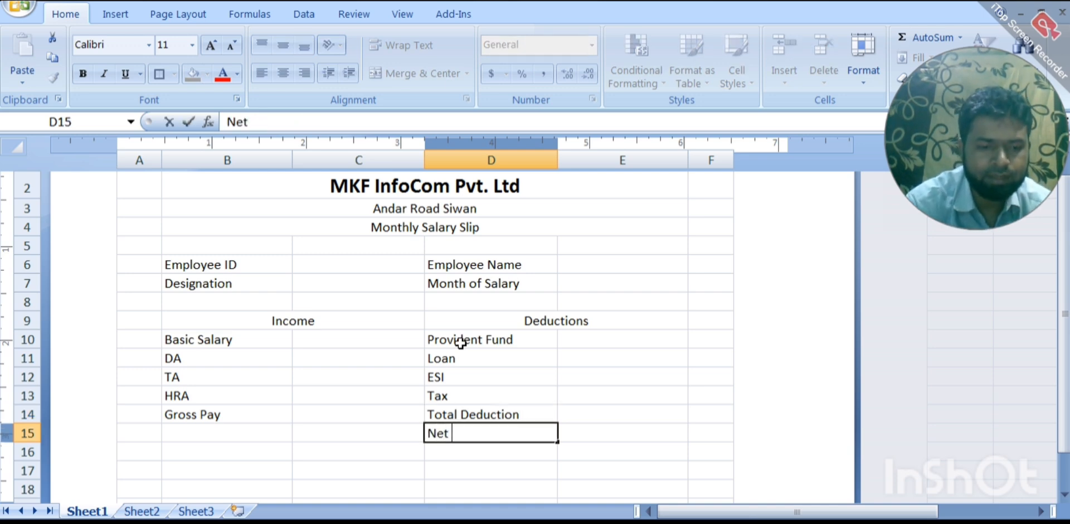
{"action": "type", "text": " Sala"}
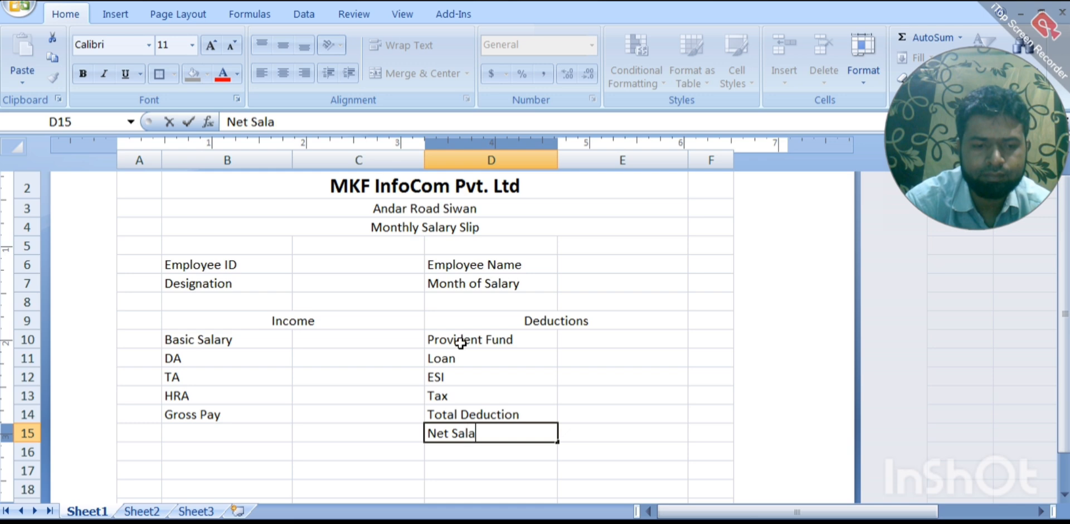
{"action": "type", "text": "ry"}
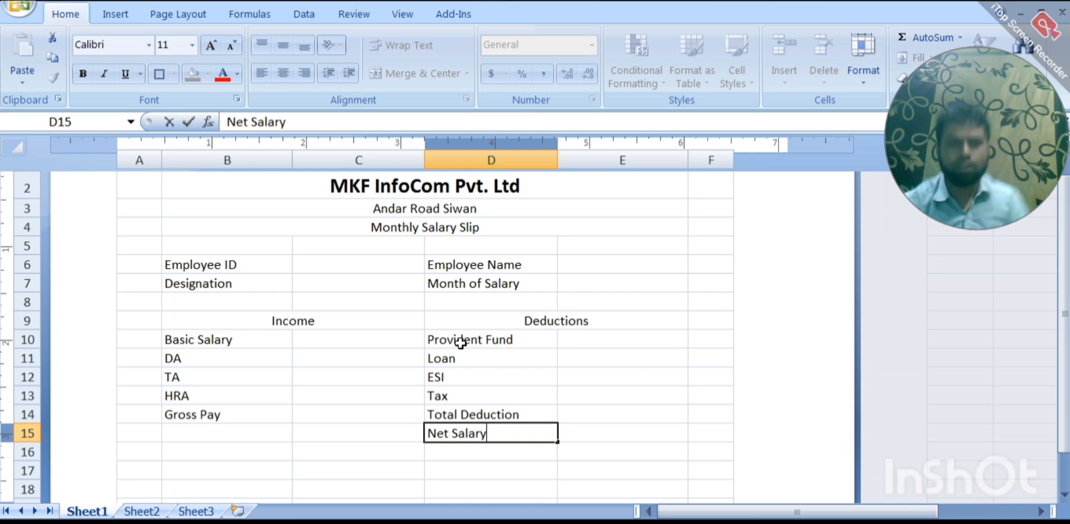
Merge and center cells B18:C18 and enter "Sign of Employee" followed by an underscore line filling the merged cell
{"action": "left_click", "coordinate": [230, 489]}
{"action": "left_click_drag", "start_coordinate": [230, 489], "coordinate": [310, 488]}
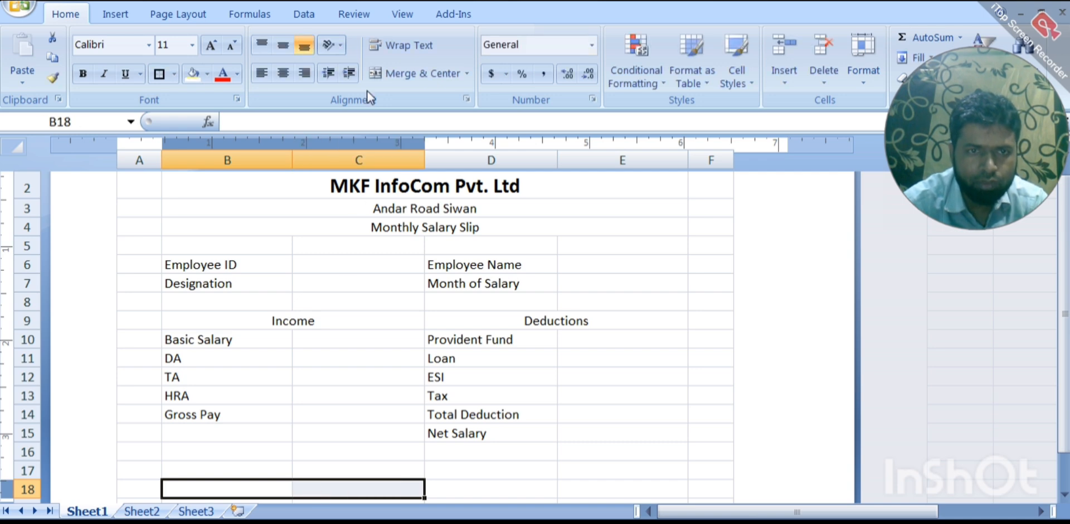
{"action": "left_click", "coordinate": [404, 73]}
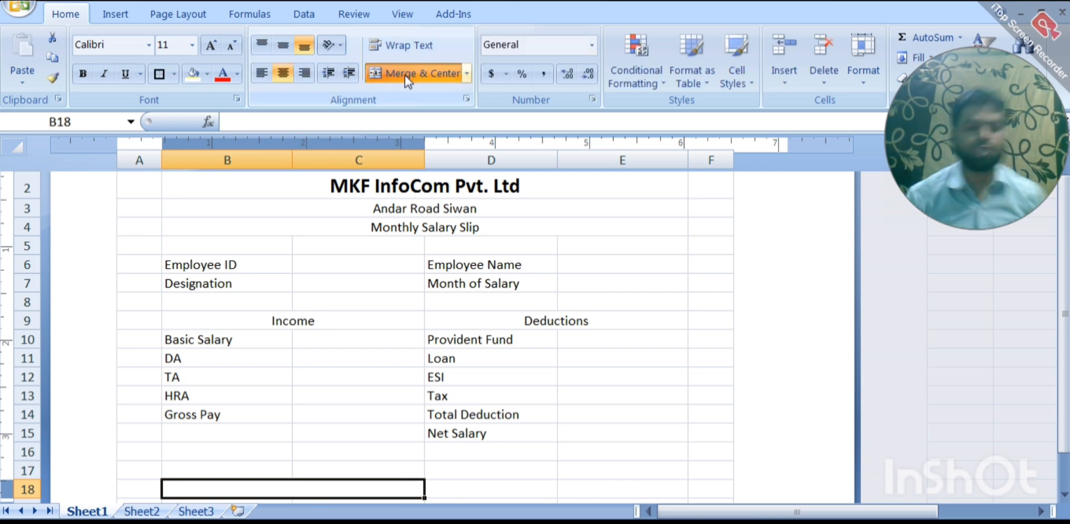
{"action": "type", "text": "Si"}
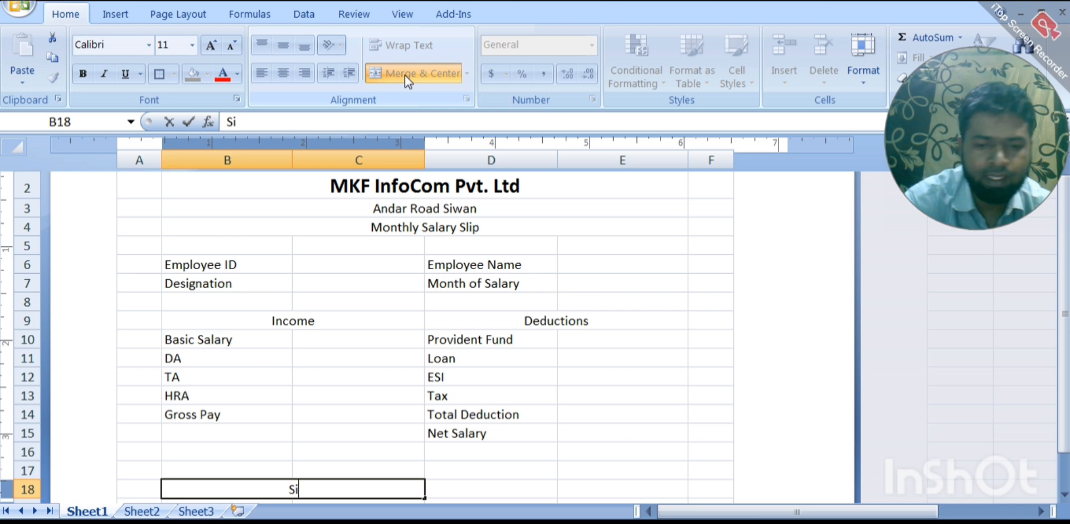
{"action": "type", "text": "gn "}
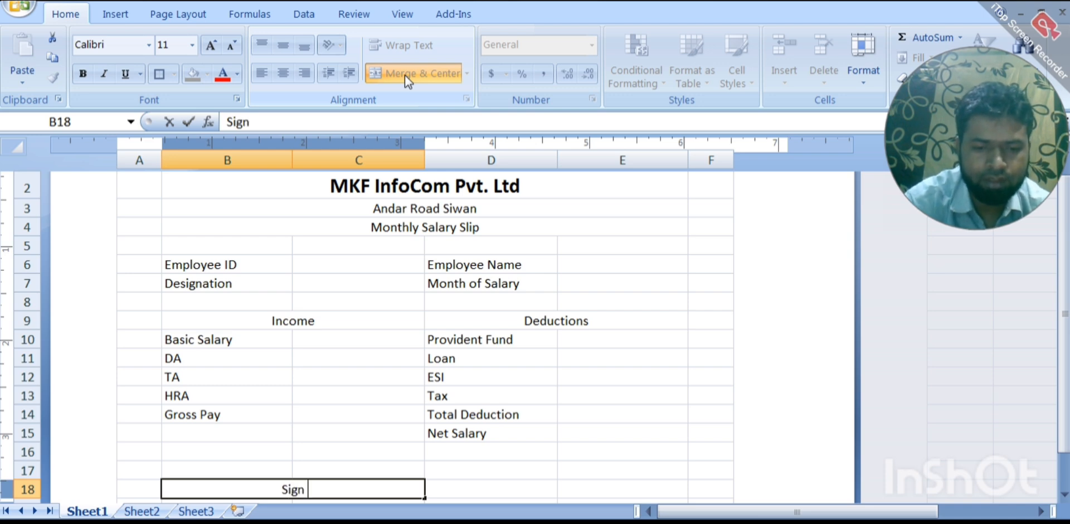
{"action": "type", "text": "of E"}
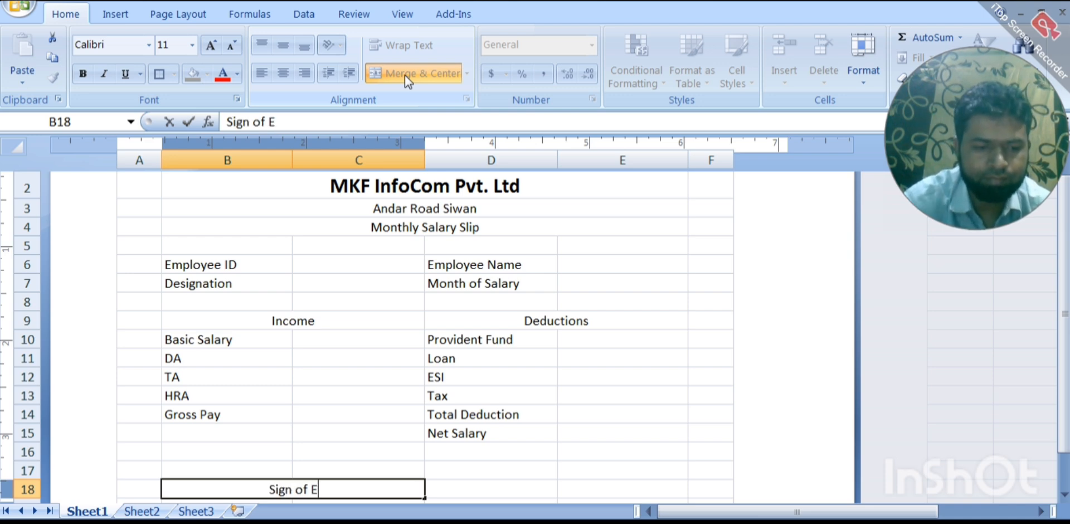
{"action": "type", "text": "mplo"}
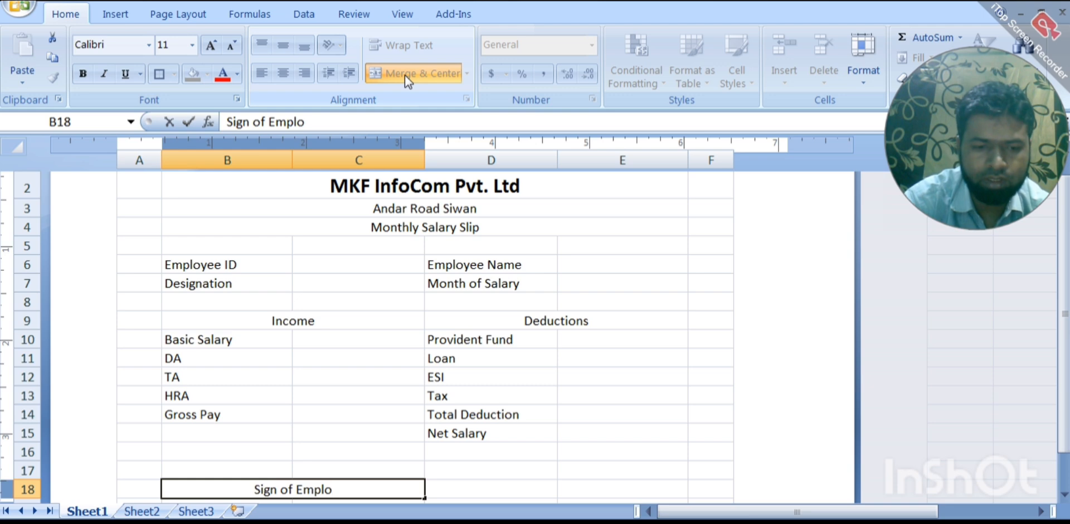
{"action": "type", "text": "yee"}
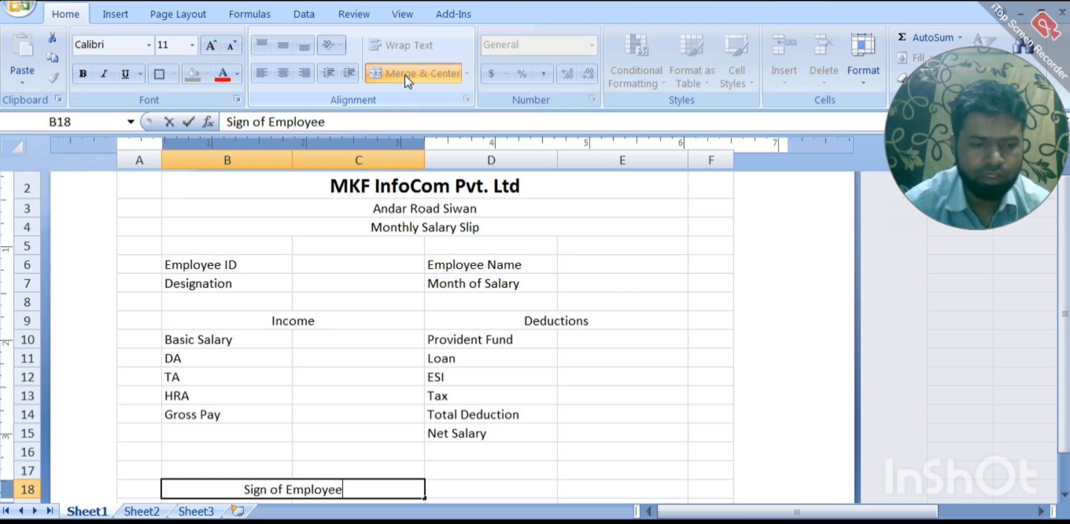
{"action": "type", "text": "______________"}
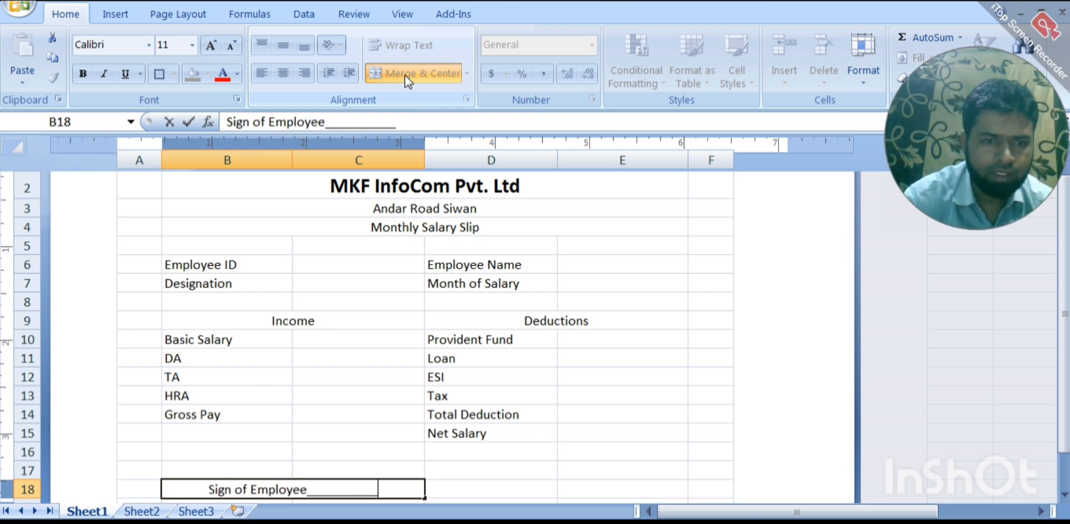
{"action": "type", "text": "___________"}
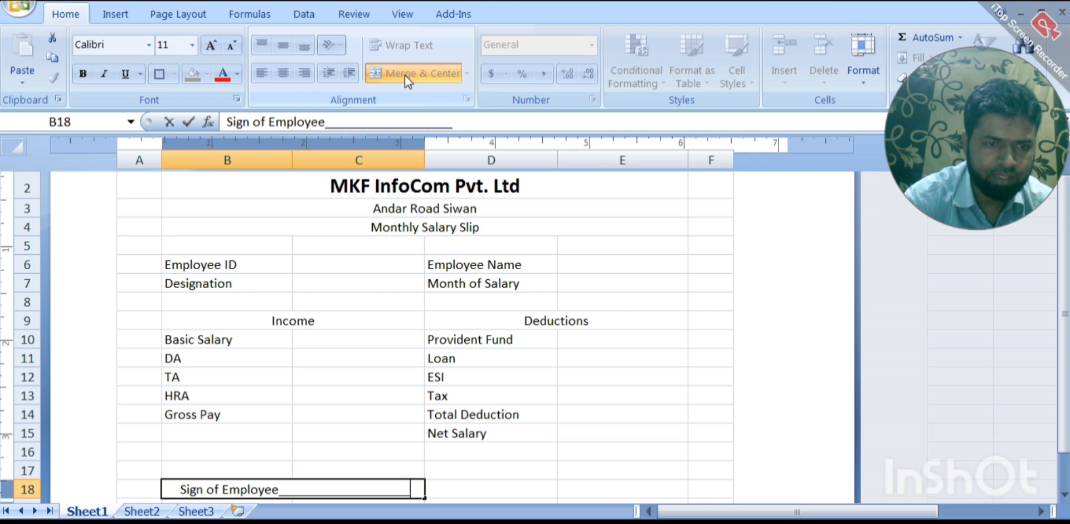
{"action": "type", "text": "_____"}
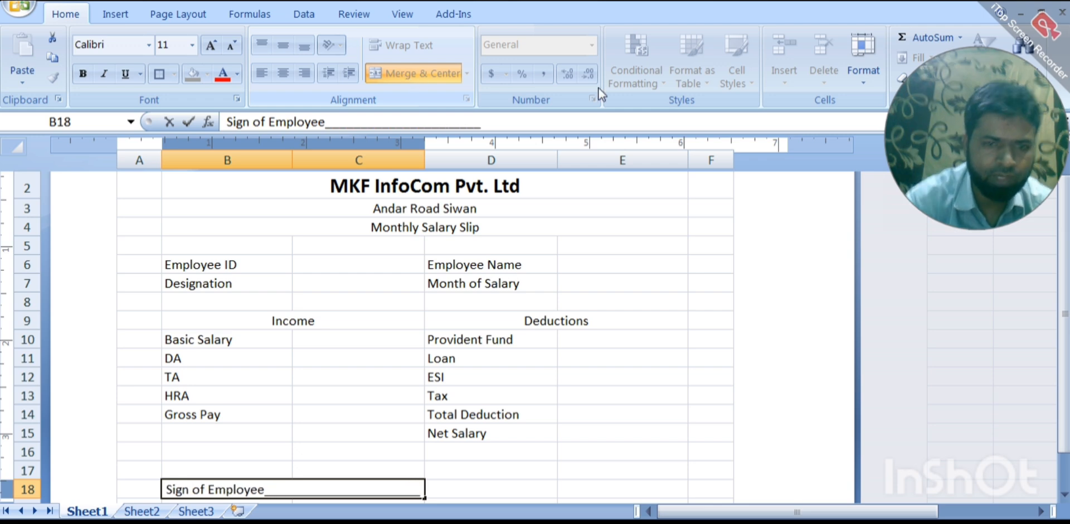
{"action": "left_click", "coordinate": [524, 470]}
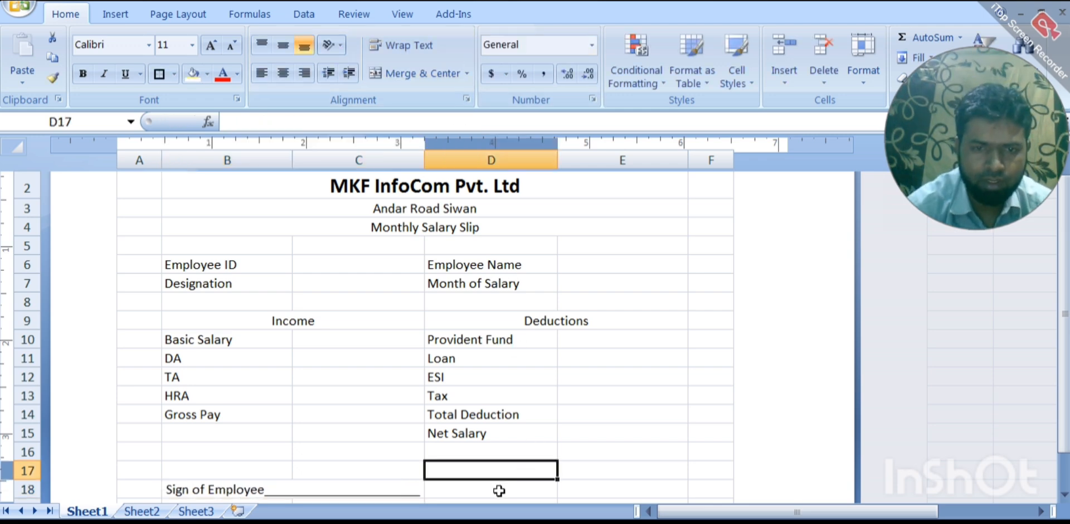
Merge and center cells D18:E18 and enter "Manager" followed by an underscore signature line filling the merged cell
{"action": "left_click", "coordinate": [499, 490]}
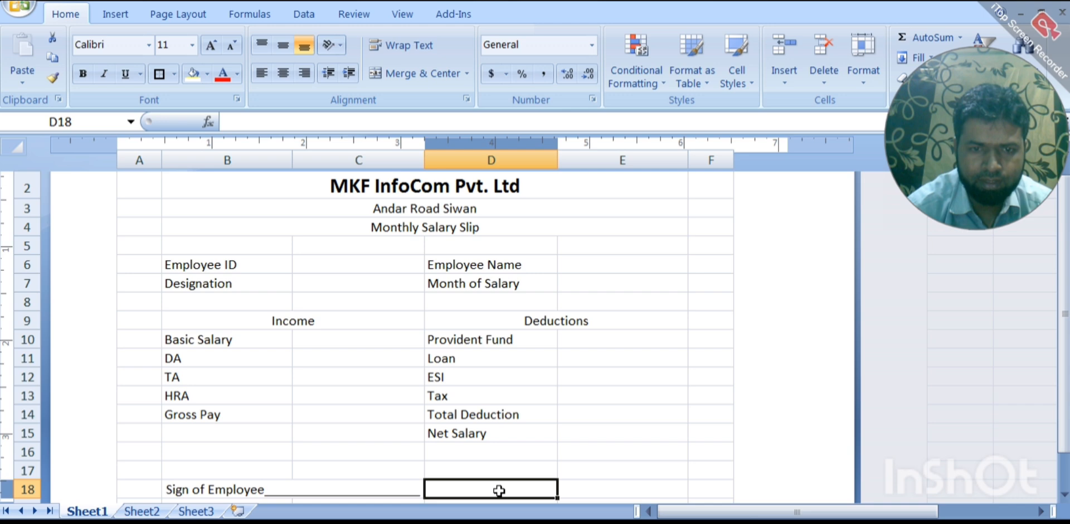
{"action": "left_click_drag", "start_coordinate": [498, 491], "coordinate": [561, 487]}
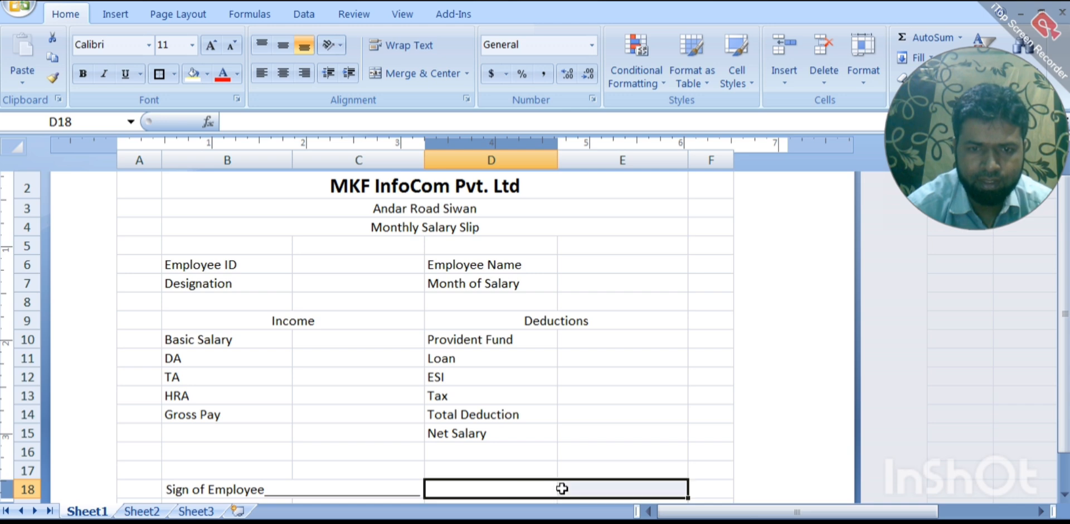
{"action": "left_click", "coordinate": [431, 69]}
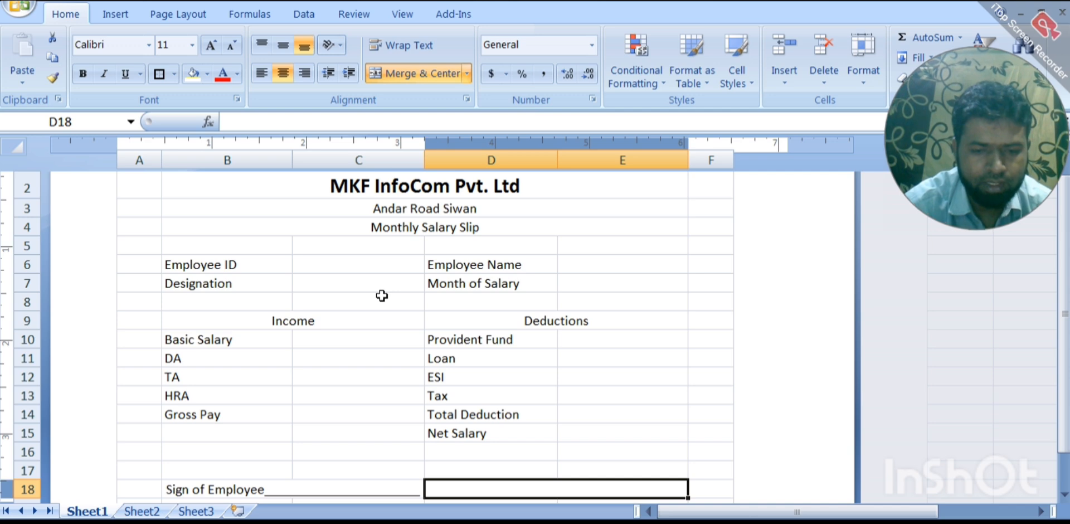
{"action": "type", "text": "Manager"}
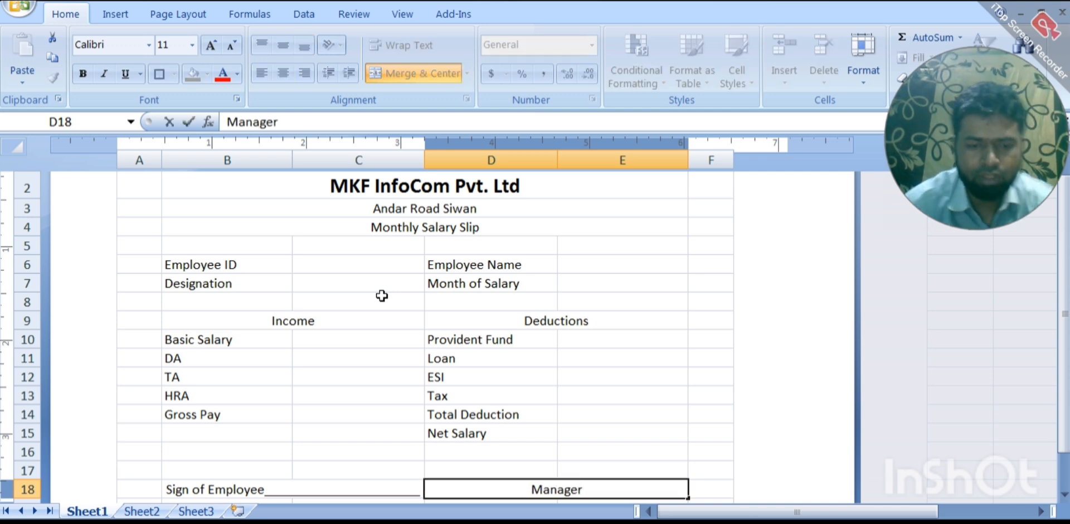
{"action": "type", "text": "__________"}
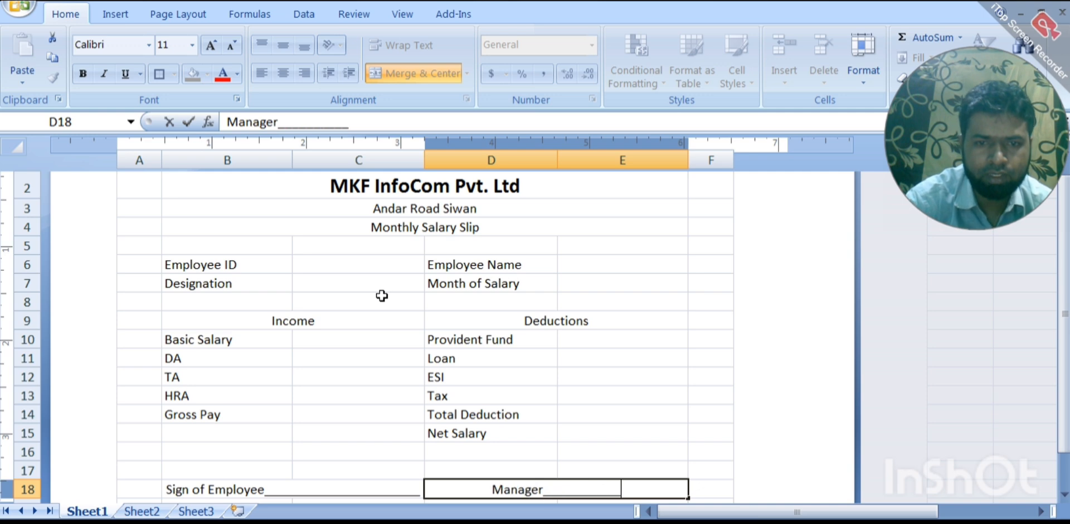
{"action": "type", "text": "__________________"}
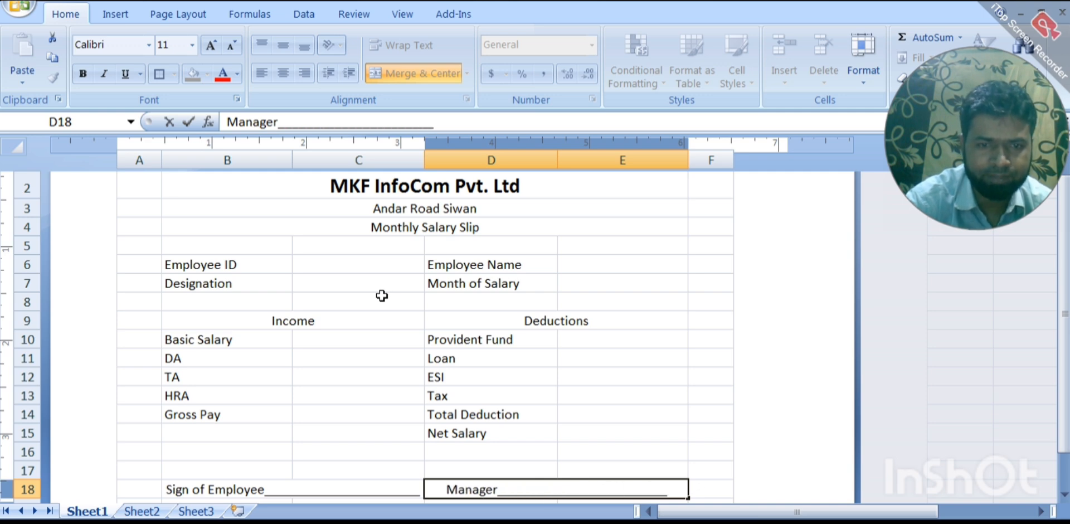
{"action": "type", "text": "_________"}
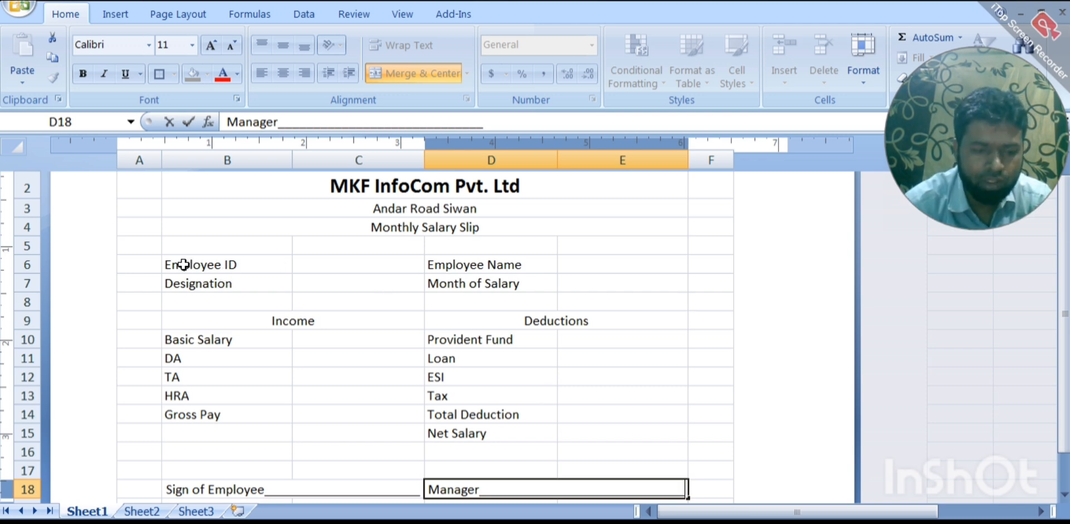
Apply all borders and bold to the employee details block in cells B6:E7
{"action": "left_click_drag", "start_coordinate": [183, 265], "coordinate": [621, 279]}
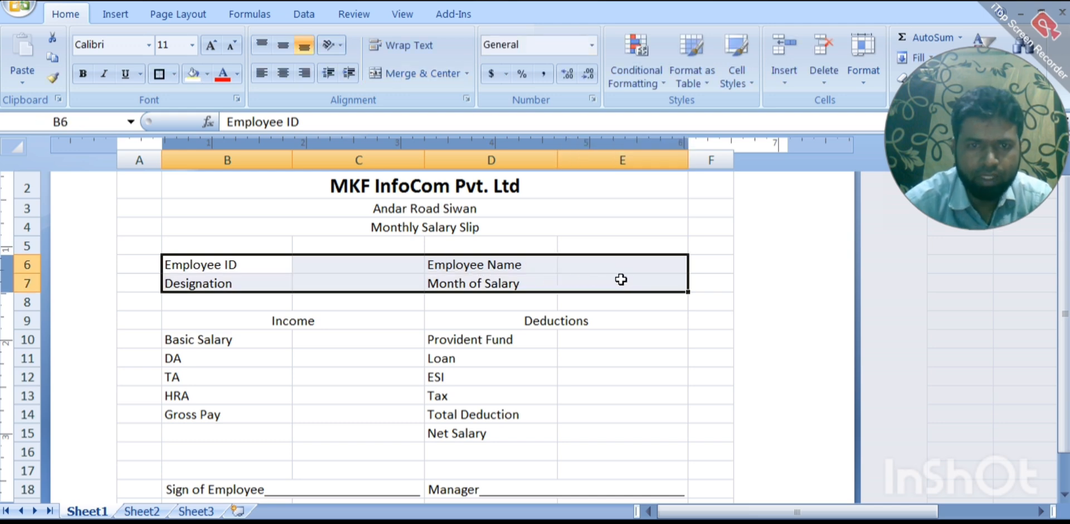
{"action": "left_click", "coordinate": [174, 74]}
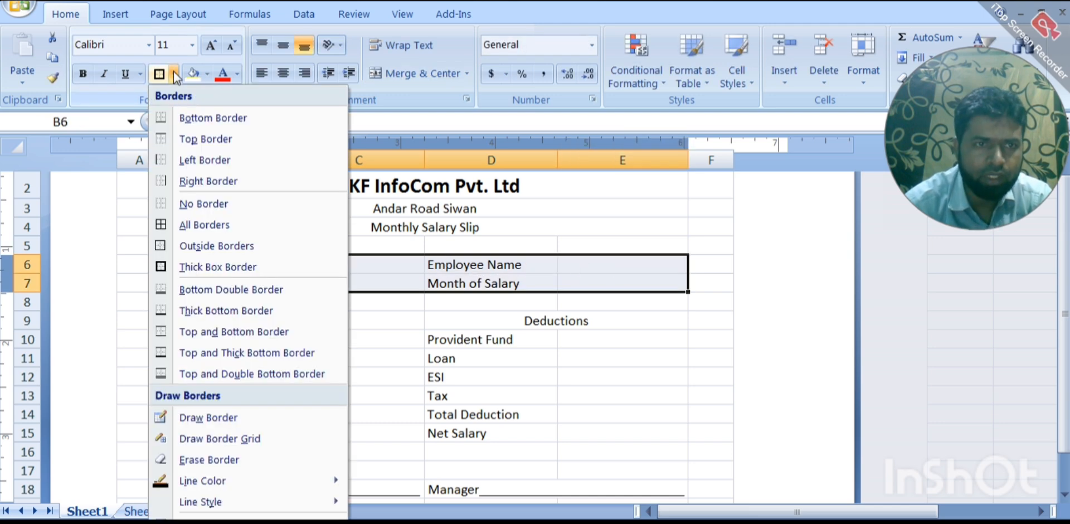
{"action": "left_click", "coordinate": [192, 226]}
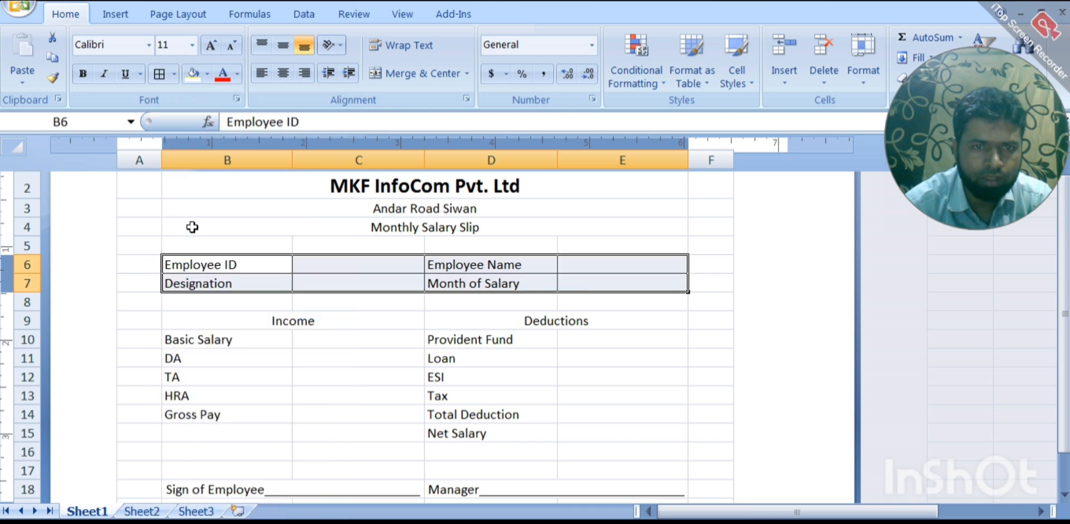
{"action": "left_click", "coordinate": [83, 73]}
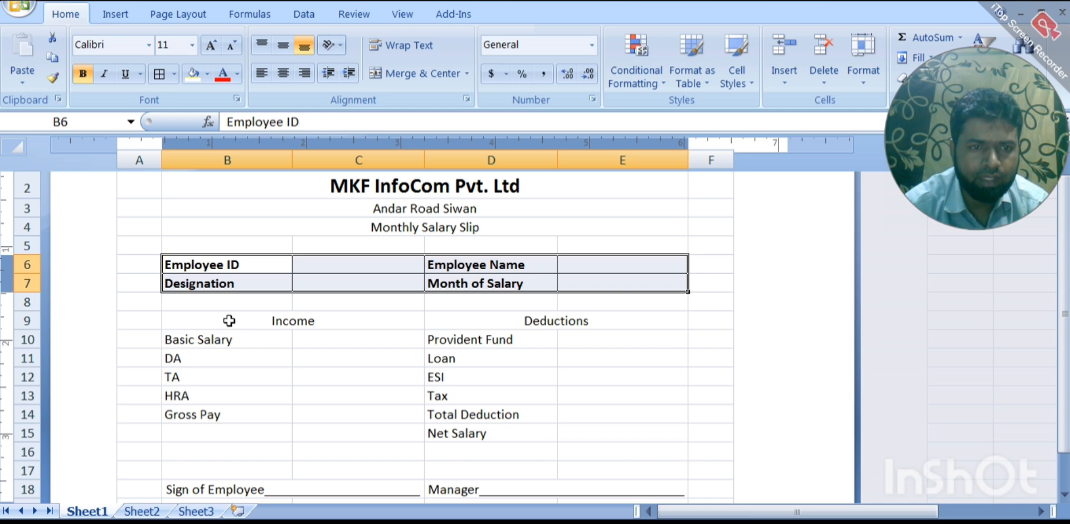
Apply all borders to the income and deductions table in cells B9:E15
{"action": "left_click_drag", "start_coordinate": [229, 320], "coordinate": [517, 422]}
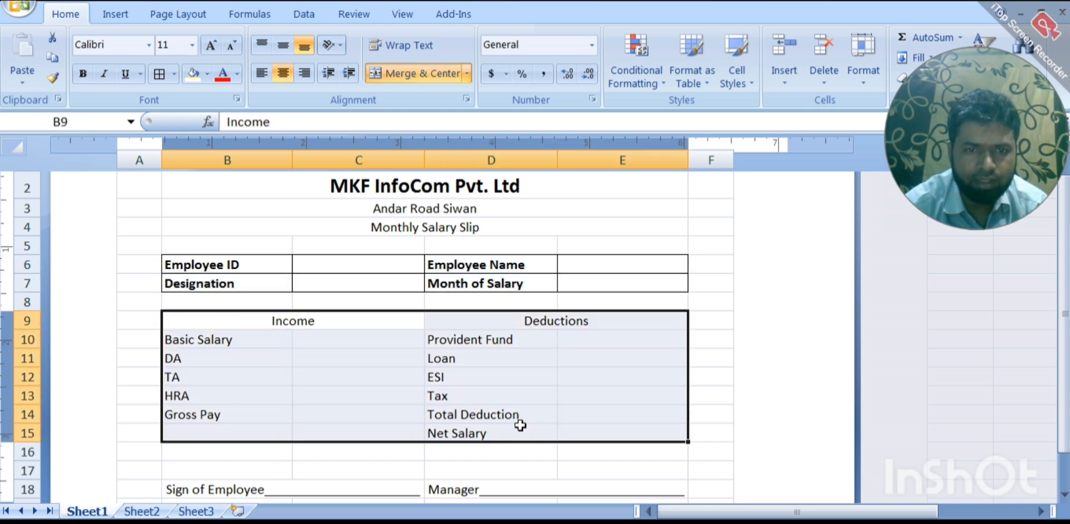
{"action": "left_click", "coordinate": [174, 73]}
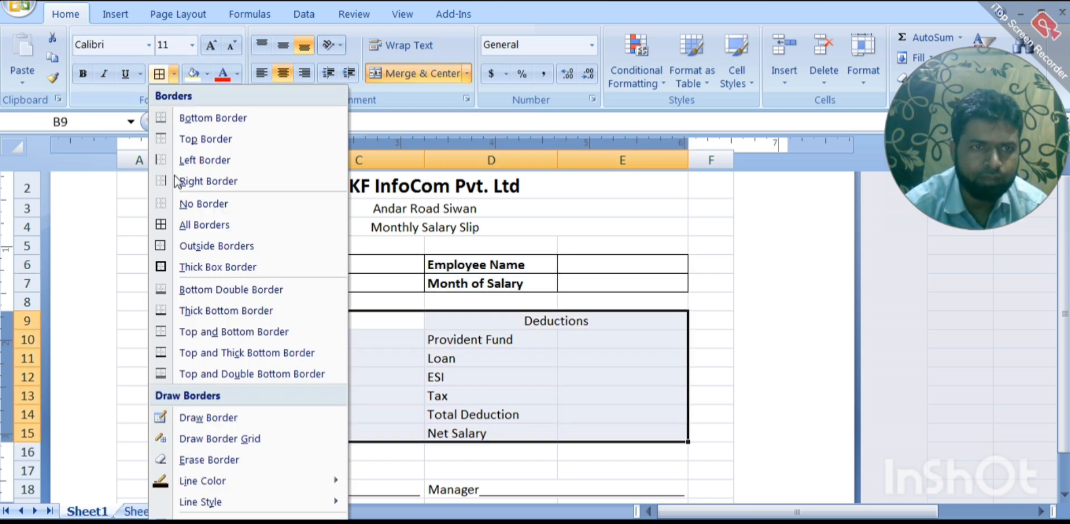
{"action": "left_click", "coordinate": [176, 223]}
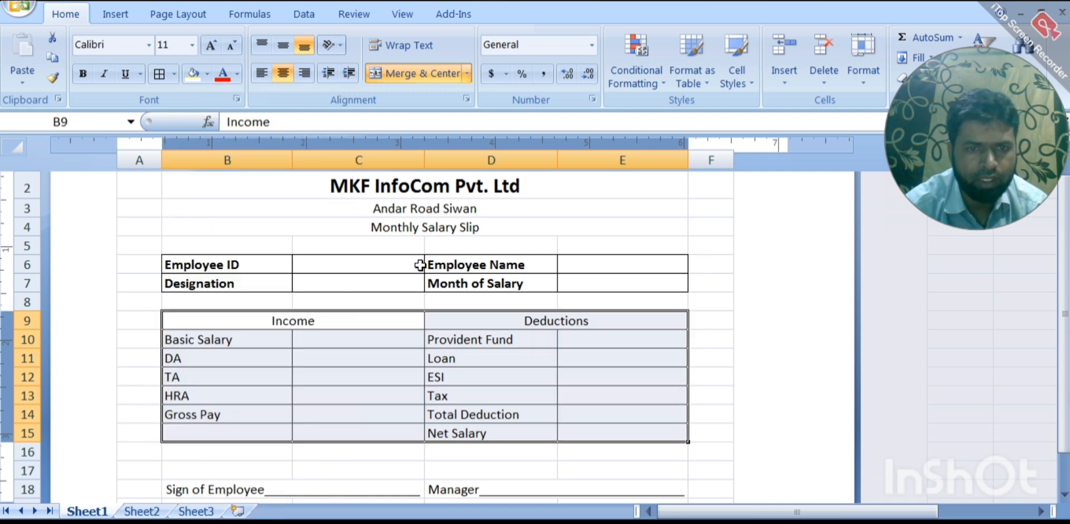
Make the "Monthly Salary Slip" heading in row 4 bold and give it a thick bottom border
{"action": "left_click", "coordinate": [395, 227]}
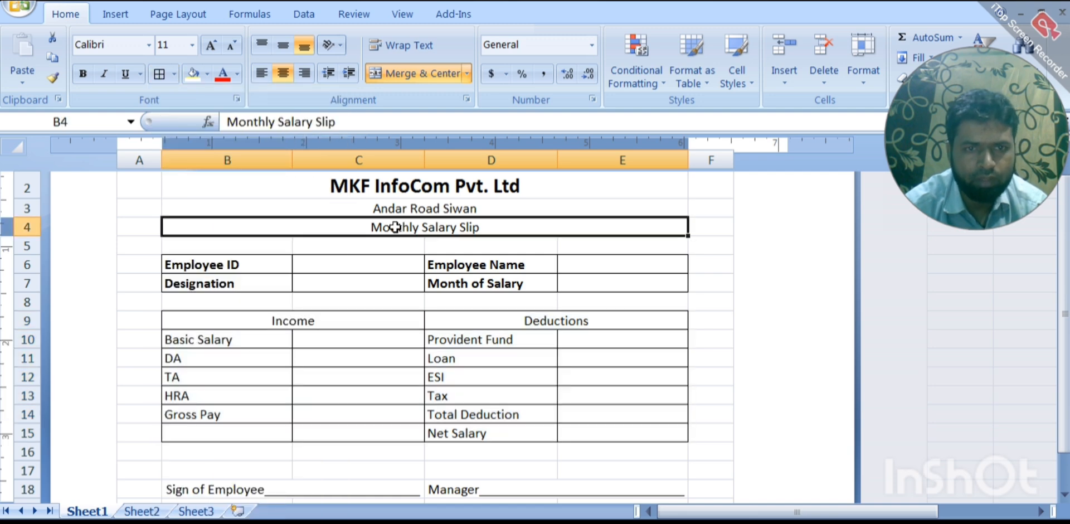
{"action": "left_click", "coordinate": [84, 75]}
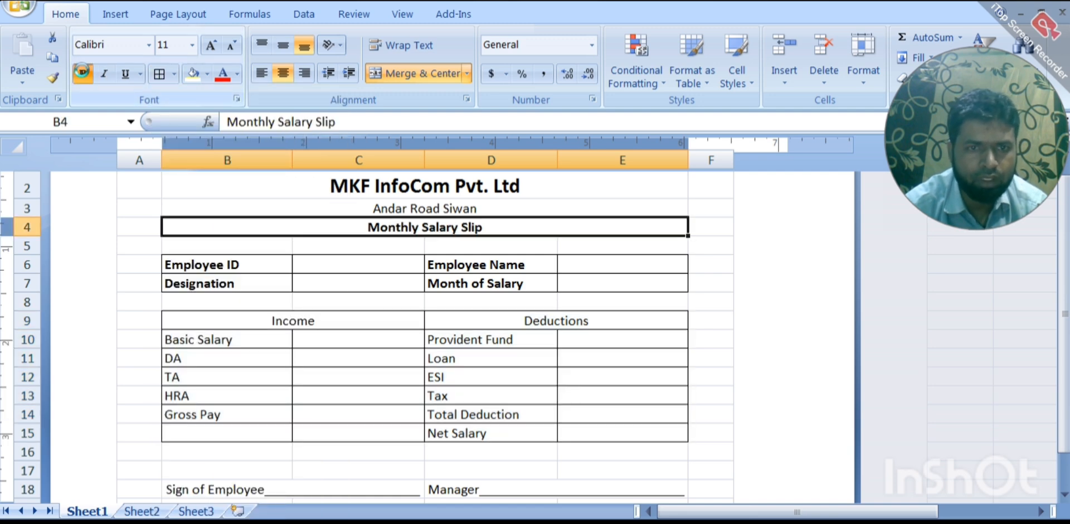
{"action": "left_click", "coordinate": [175, 75]}
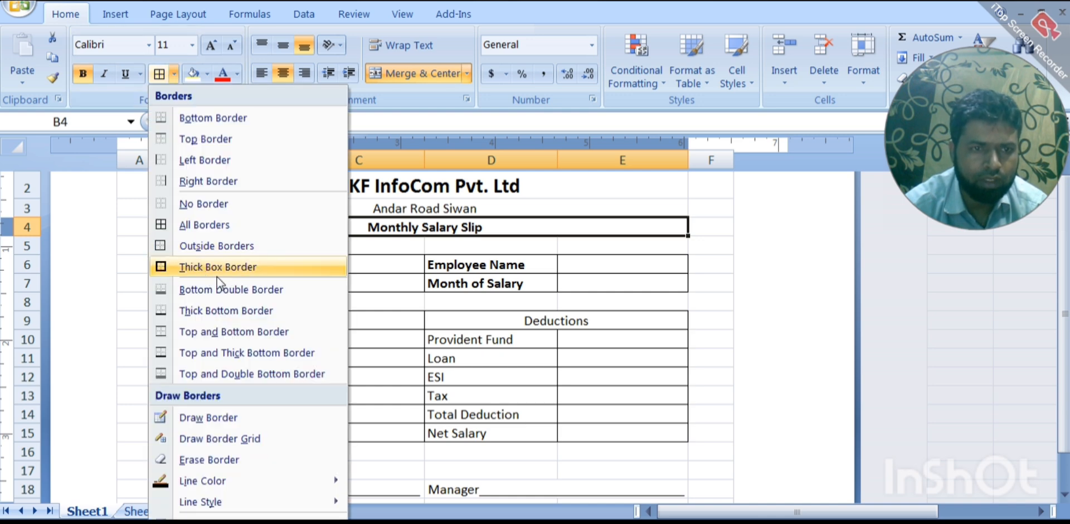
{"action": "left_click", "coordinate": [226, 312]}
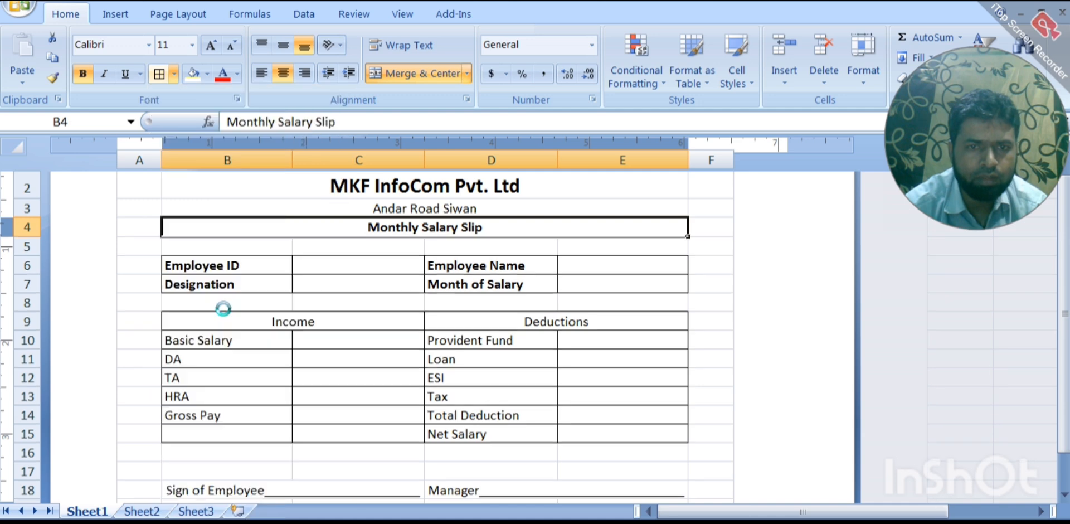
{"action": "left_click", "coordinate": [704, 318]}
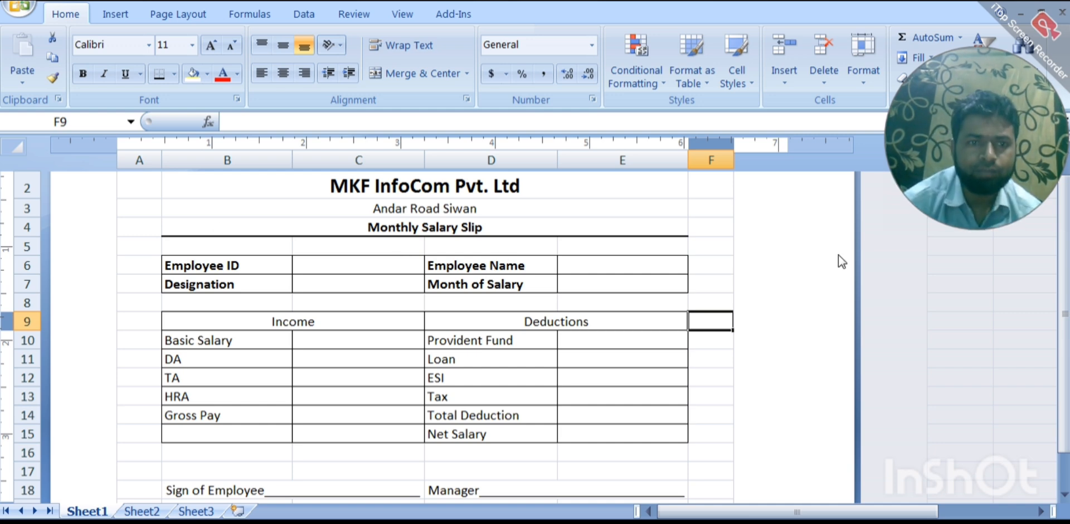
Put a thick box border around the whole salary slip, cells A1:F19
{"action": "left_click_drag", "start_coordinate": [1062, 262], "coordinate": [1062, 240]}
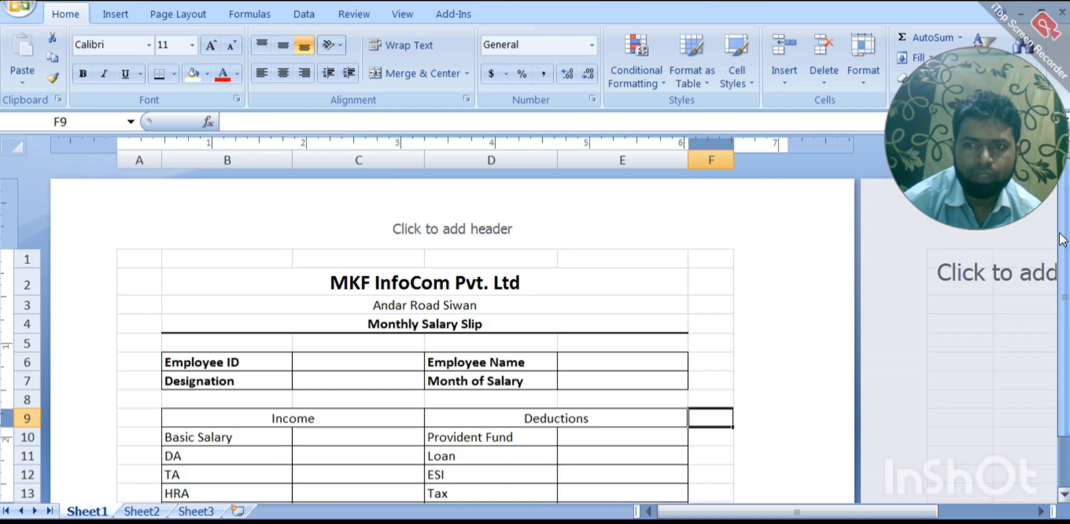
{"action": "left_click_drag", "start_coordinate": [136, 256], "coordinate": [708, 430]}
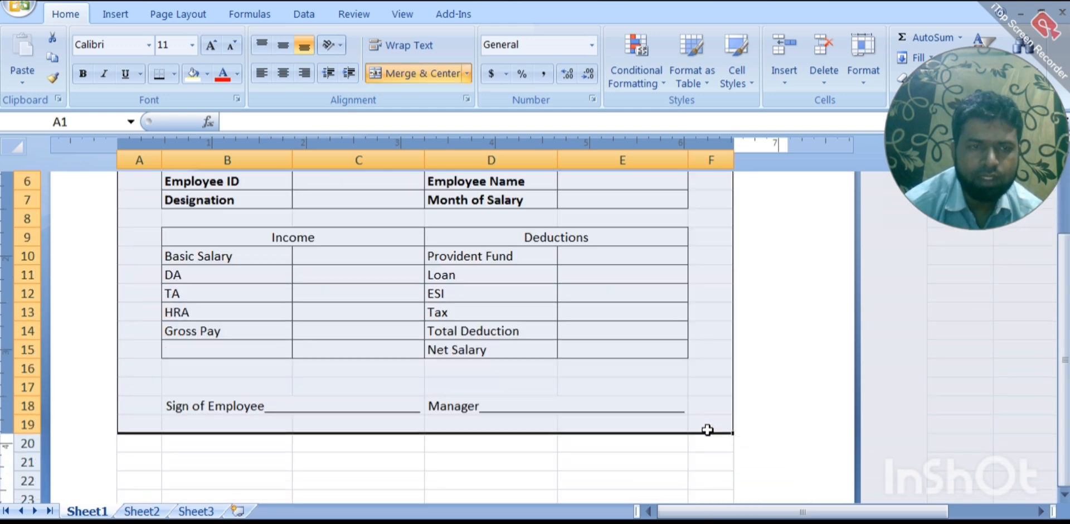
{"action": "left_click", "coordinate": [174, 74]}
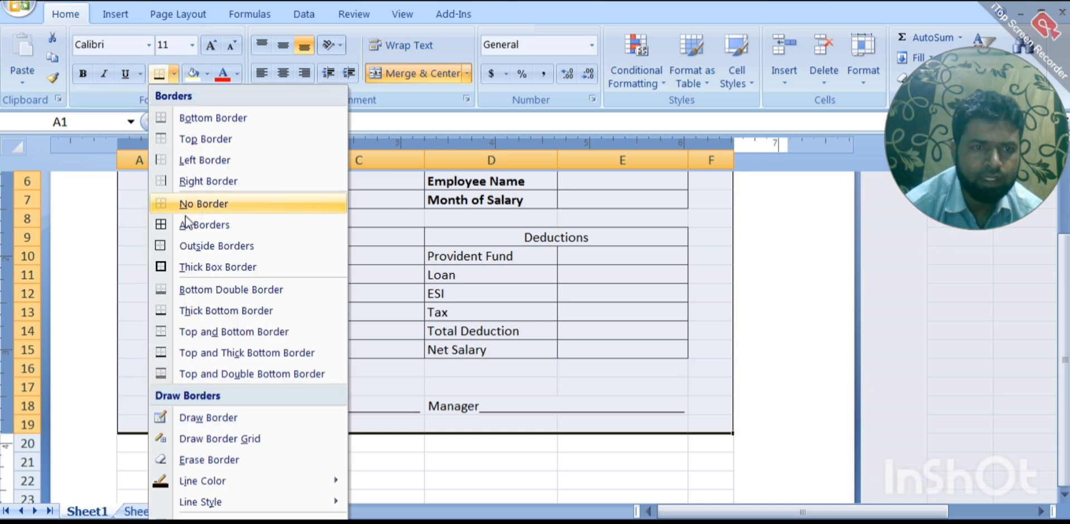
{"action": "left_click", "coordinate": [217, 268]}
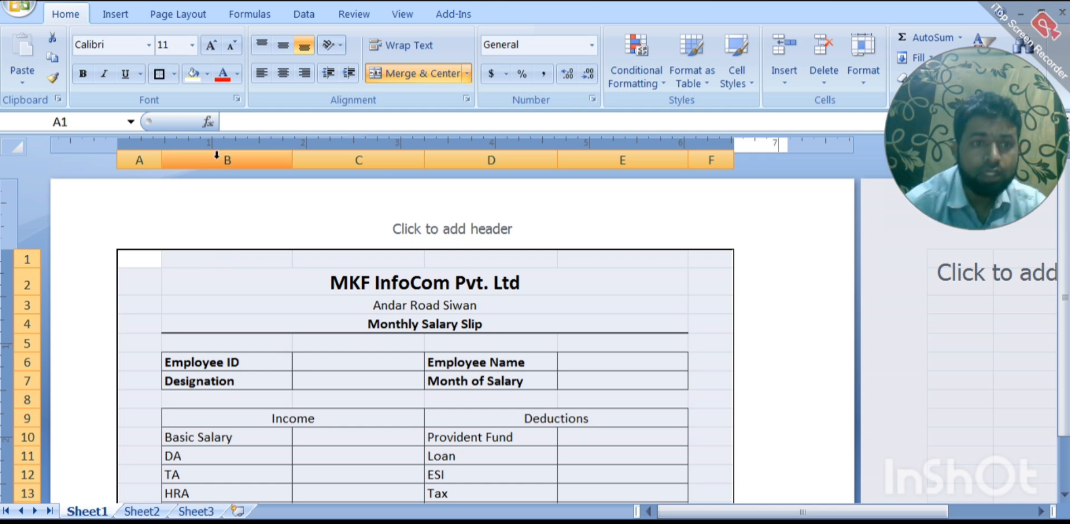
Fill the whole salary slip, cells A1:F19, with white to hide the gridlines
{"action": "left_click", "coordinate": [207, 74]}
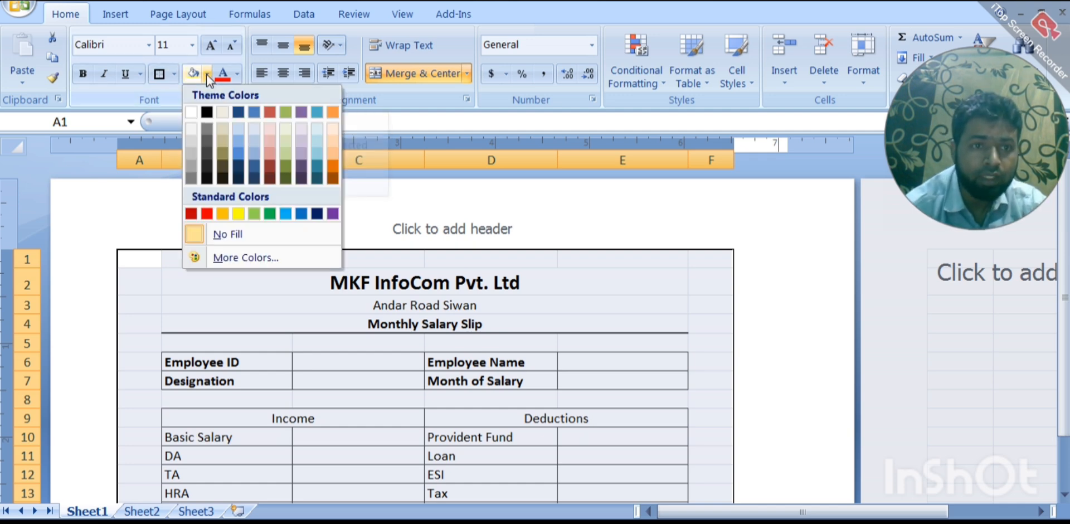
{"action": "left_click", "coordinate": [192, 113]}
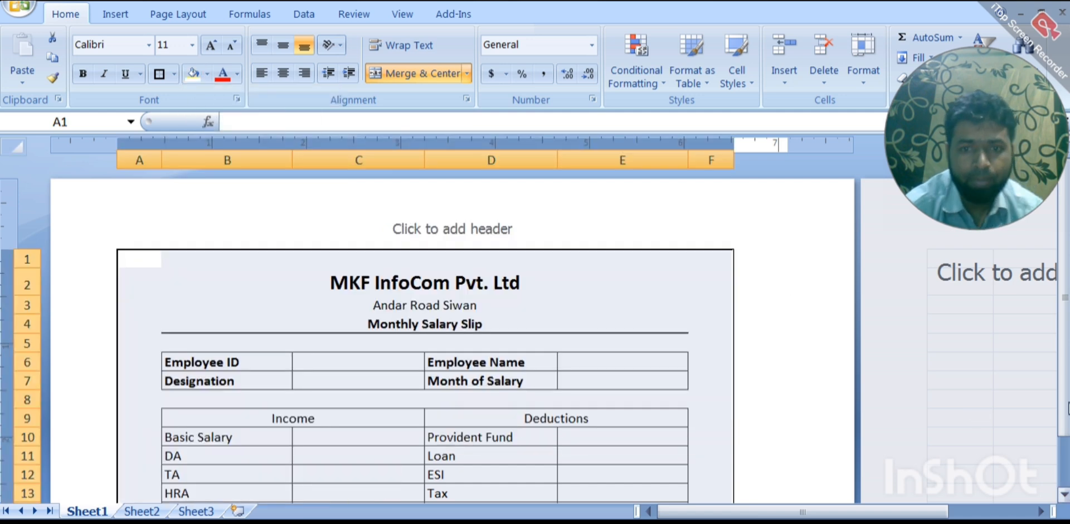
{"action": "left_click_drag", "start_coordinate": [1065, 407], "coordinate": [1066, 413]}
{"action": "left_click", "coordinate": [722, 450]}
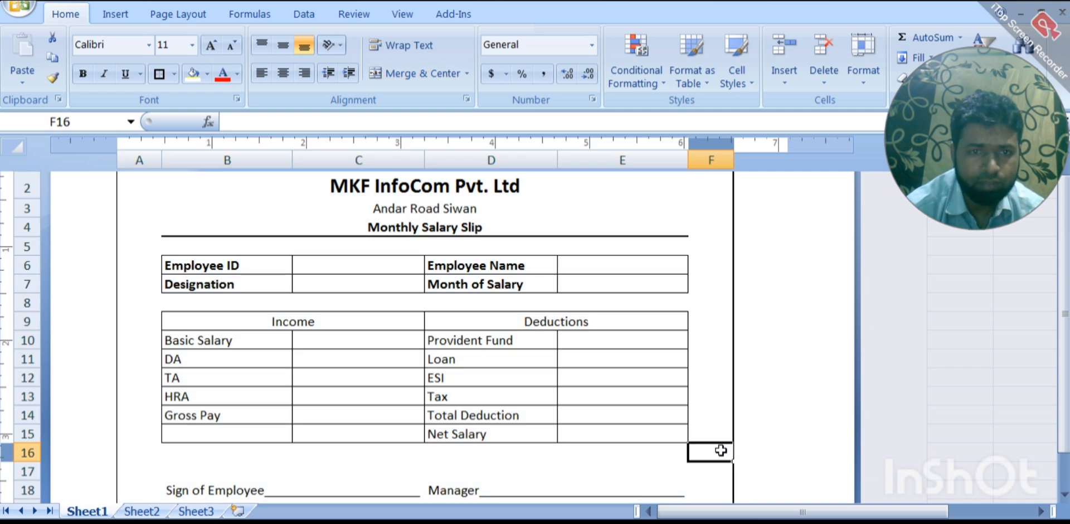
Shade the "Income" and "Deductions" header cells B9:E9 with a medium gray fill
{"action": "left_click_drag", "start_coordinate": [233, 325], "coordinate": [504, 319]}
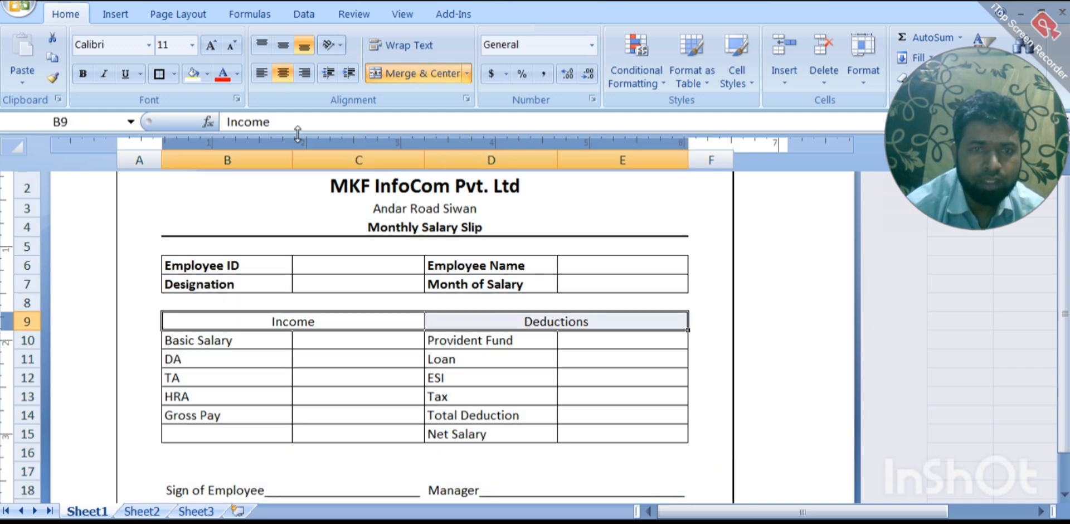
{"action": "left_click", "coordinate": [207, 74]}
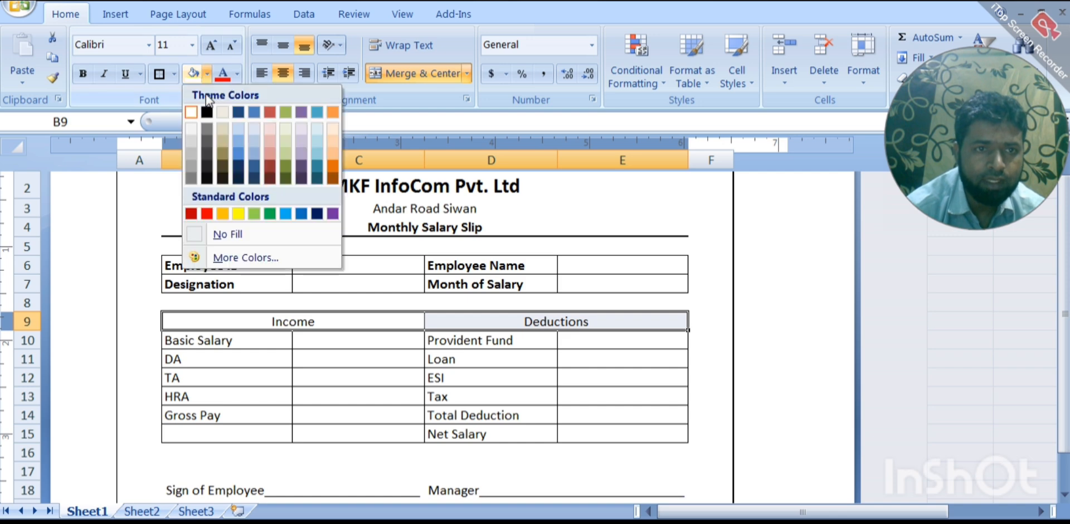
{"action": "left_click", "coordinate": [190, 167]}
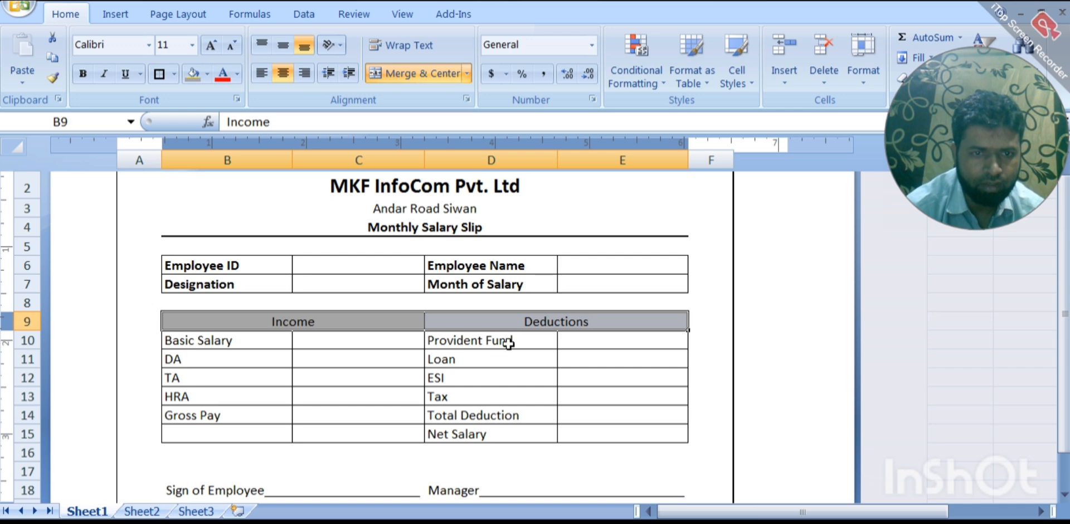
Make the "Net Salary" label in D15 and the "Manager" and "Sign of Employee" signature lines in row 18 bold
{"action": "left_click", "coordinate": [446, 436]}
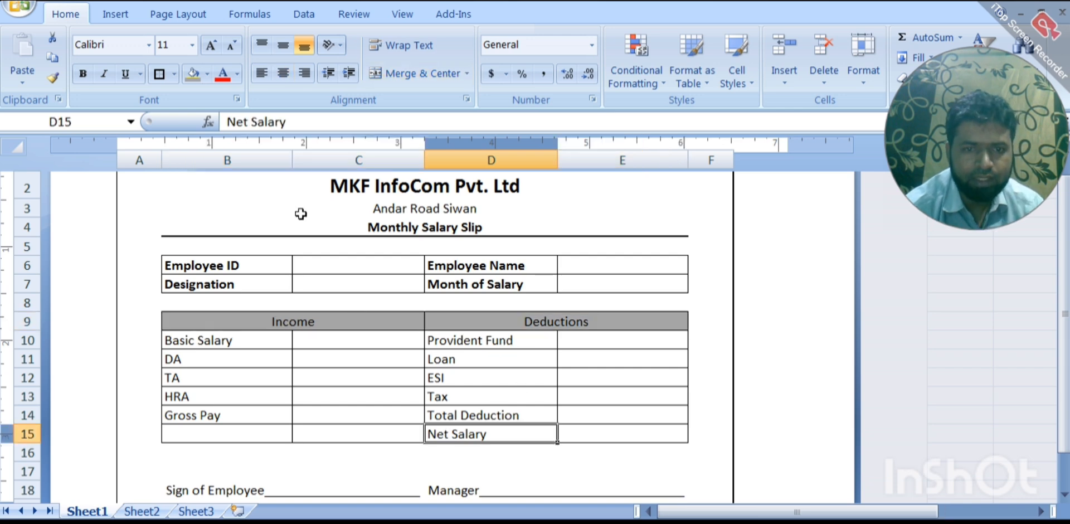
{"action": "left_click", "coordinate": [82, 74]}
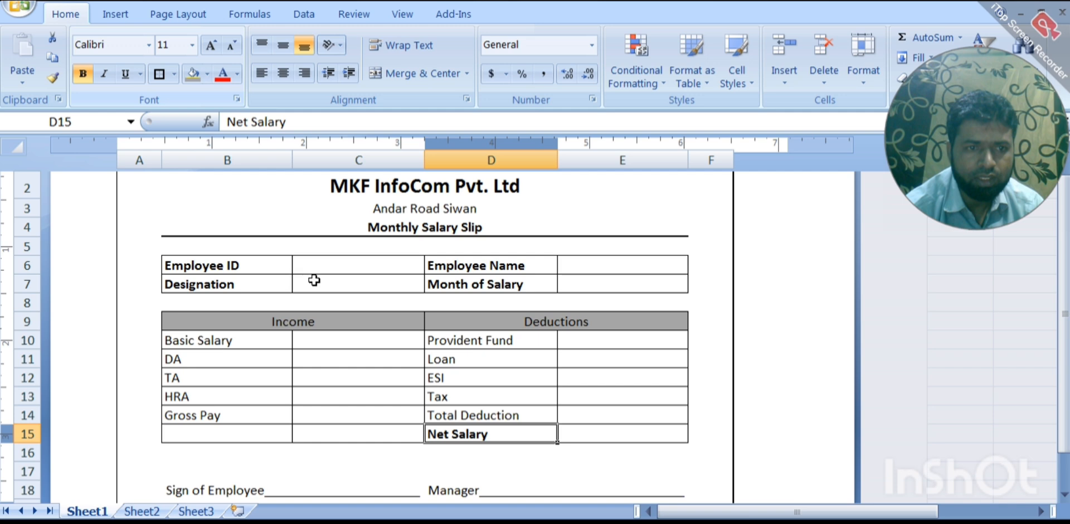
{"action": "left_click", "coordinate": [457, 494]}
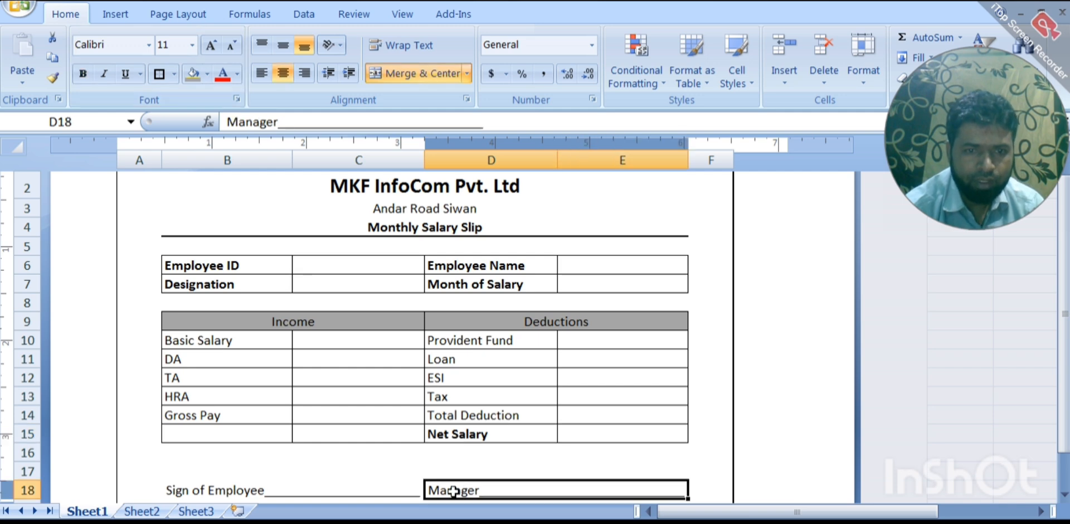
{"action": "left_click", "coordinate": [83, 76]}
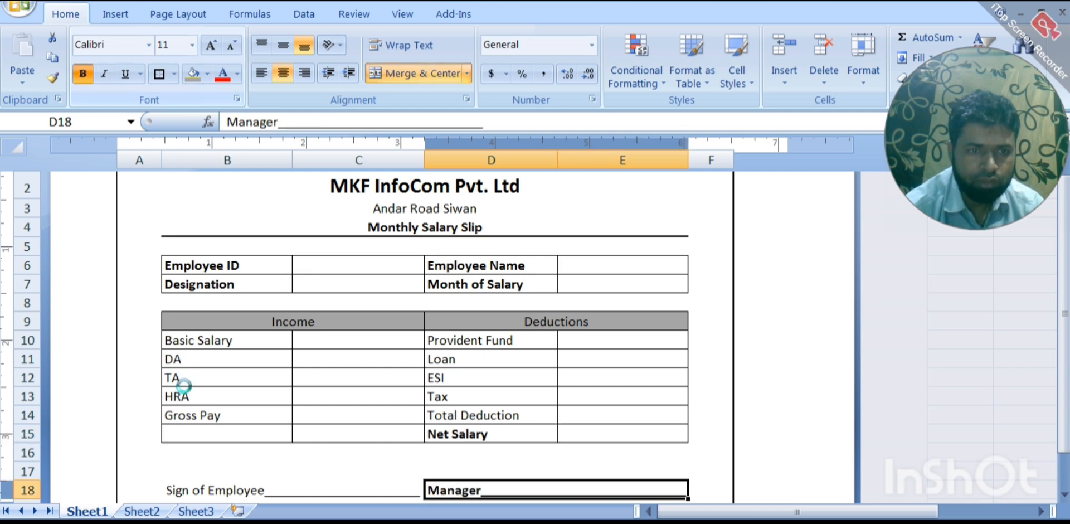
{"action": "left_click", "coordinate": [221, 485]}
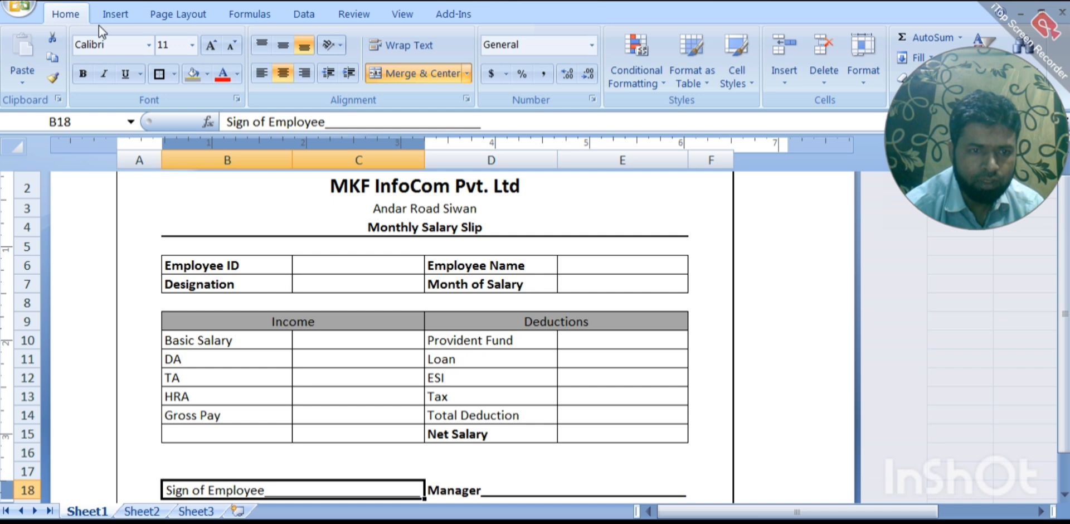
{"action": "left_click", "coordinate": [84, 75]}
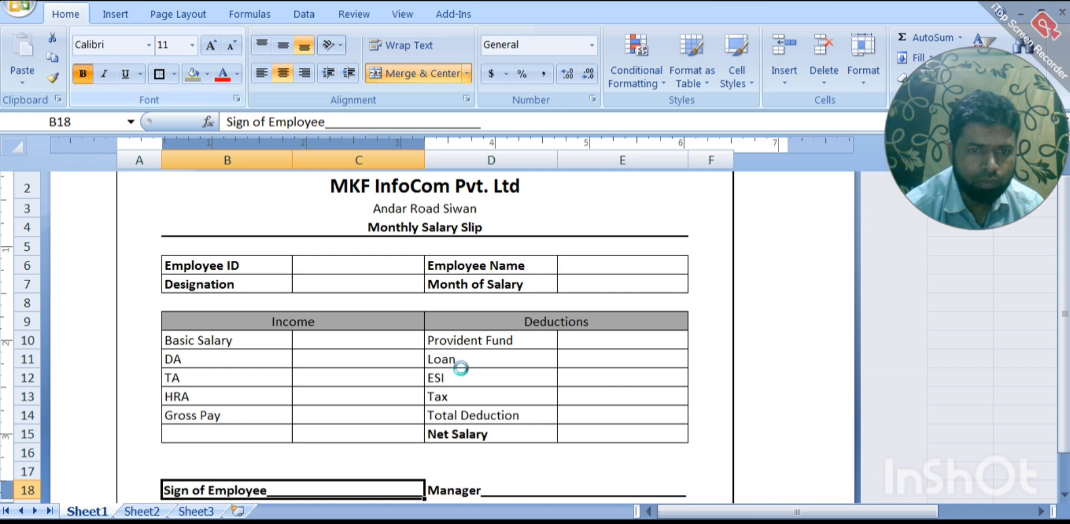
{"action": "left_click", "coordinate": [687, 465]}
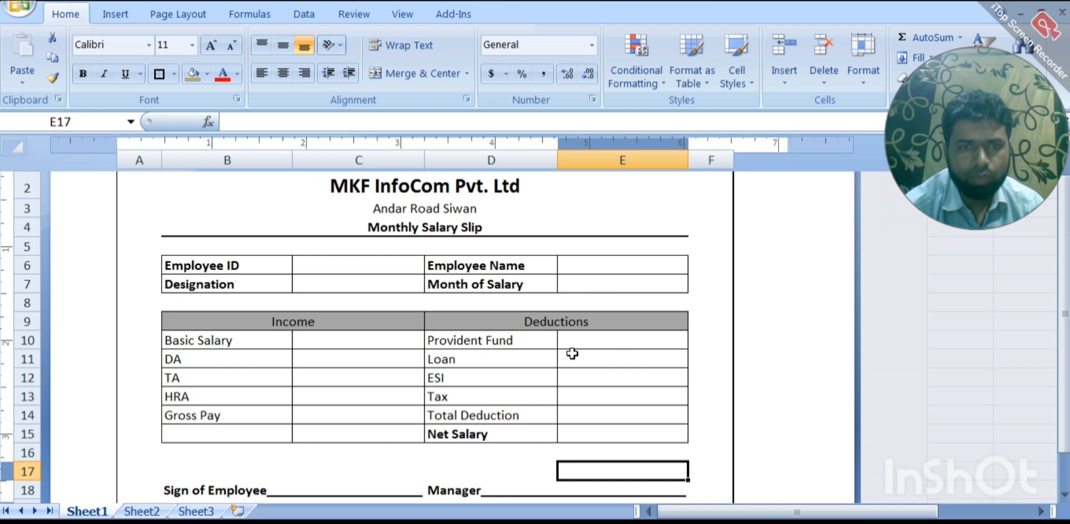
Enter the formula =C10*54% in C11 to calculate DA from the basic salary
{"action": "left_click", "coordinate": [337, 345]}
{"action": "left_click", "coordinate": [333, 359]}
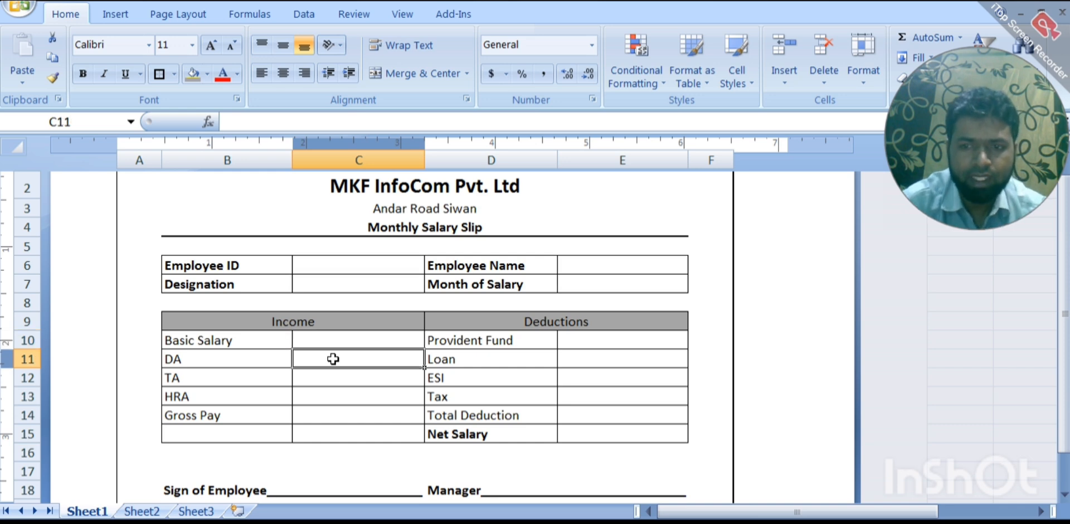
{"action": "type", "text": "="}
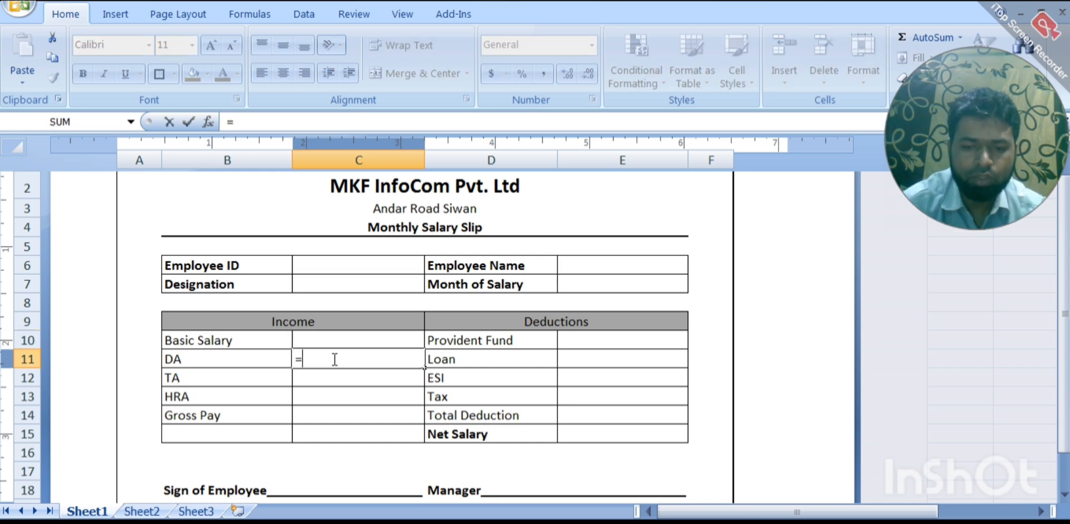
{"action": "left_click", "coordinate": [338, 341]}
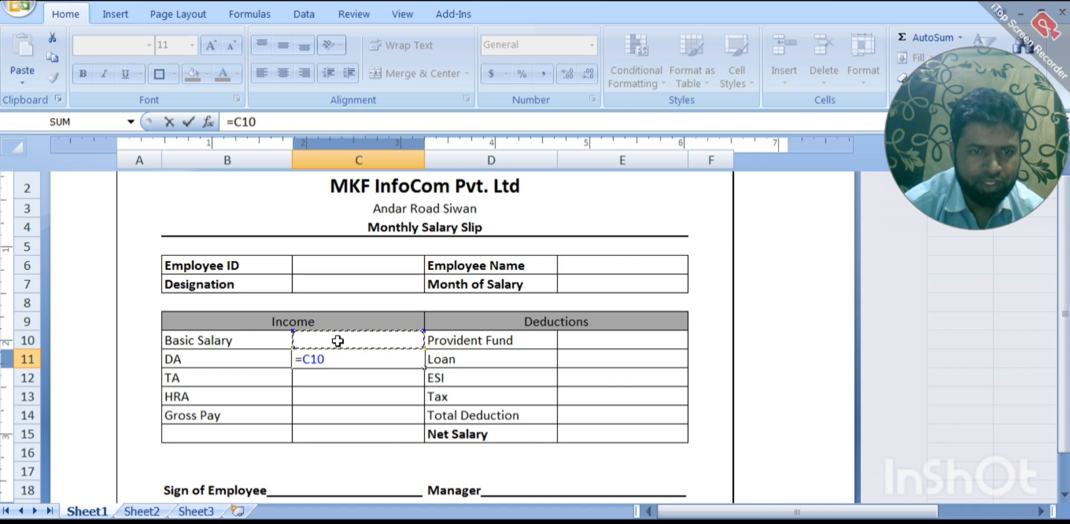
{"action": "type", "text": "*"}
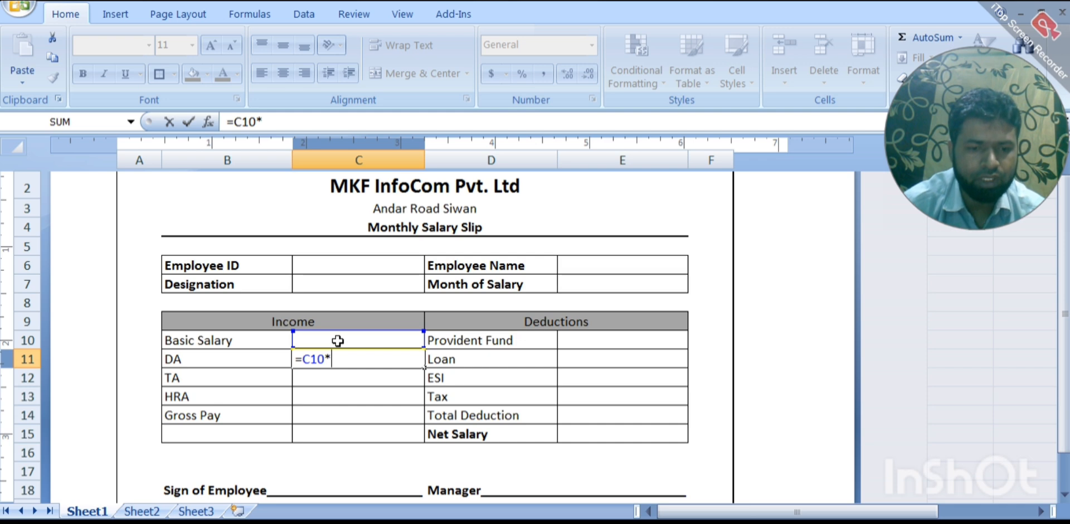
{"action": "type", "text": "54"}
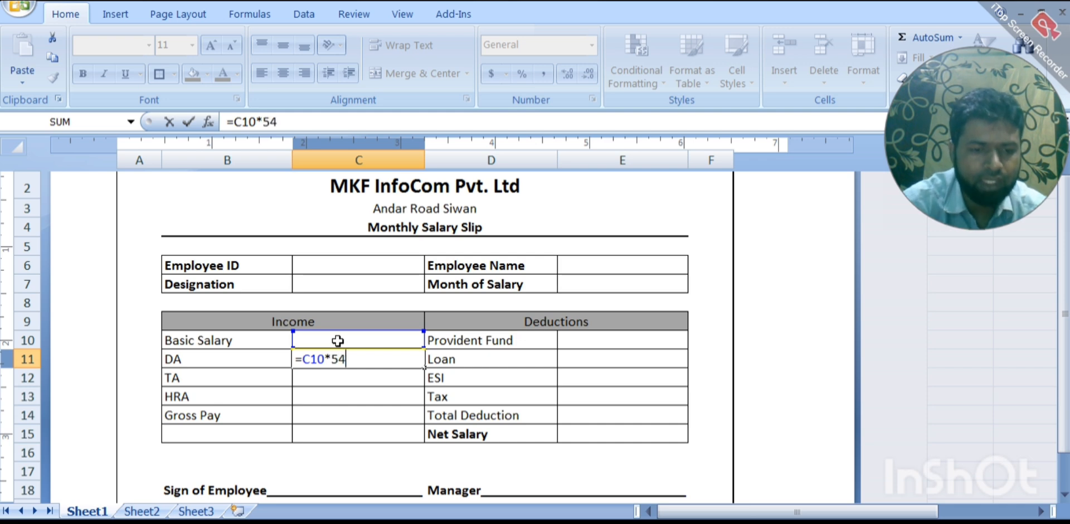
{"action": "type", "text": "%"}
{"action": "key", "text": "Return"}
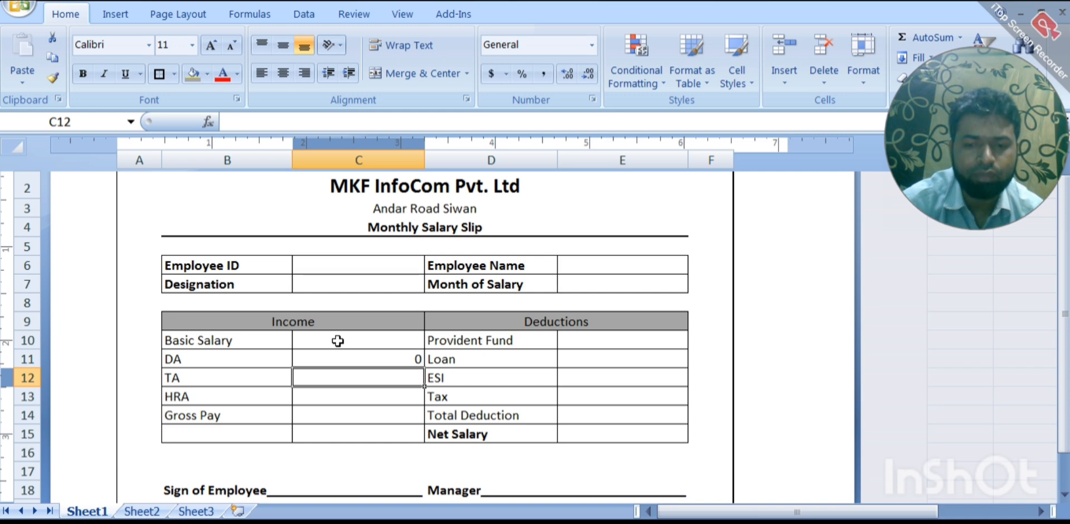
Enter the formula =C10*21% in C12 to calculate TA from the basic salary
{"action": "type", "text": "="}
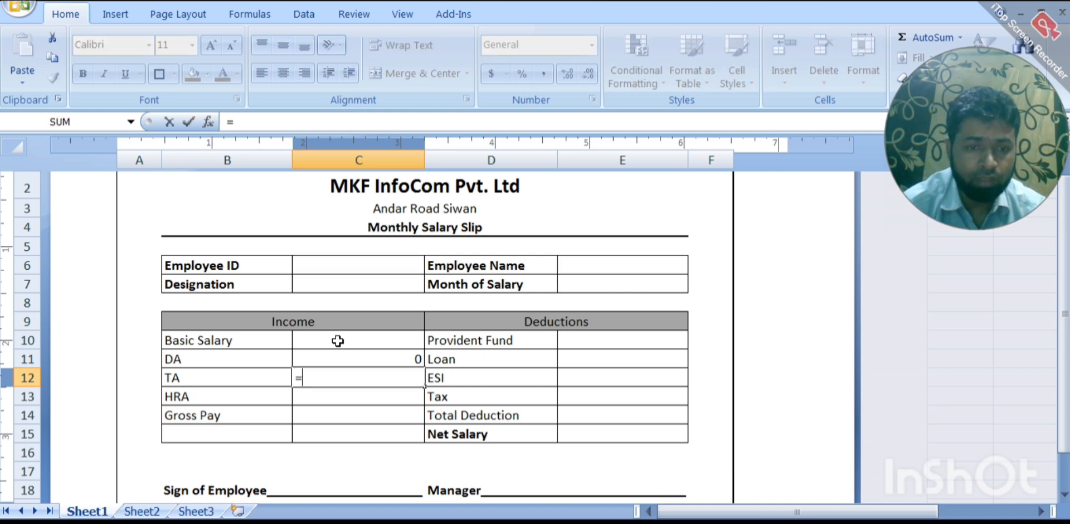
{"action": "left_click", "coordinate": [367, 334]}
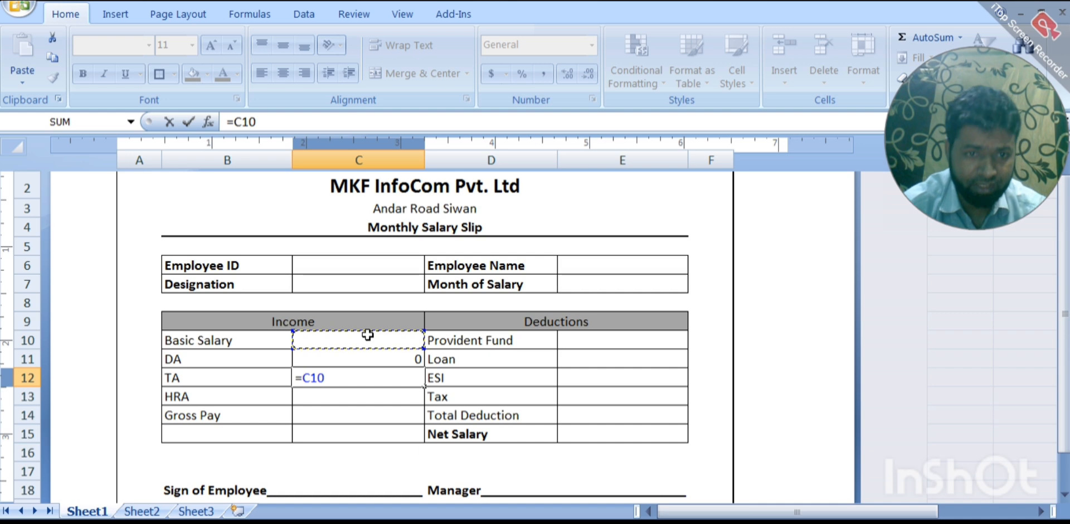
{"action": "type", "text": "*"}
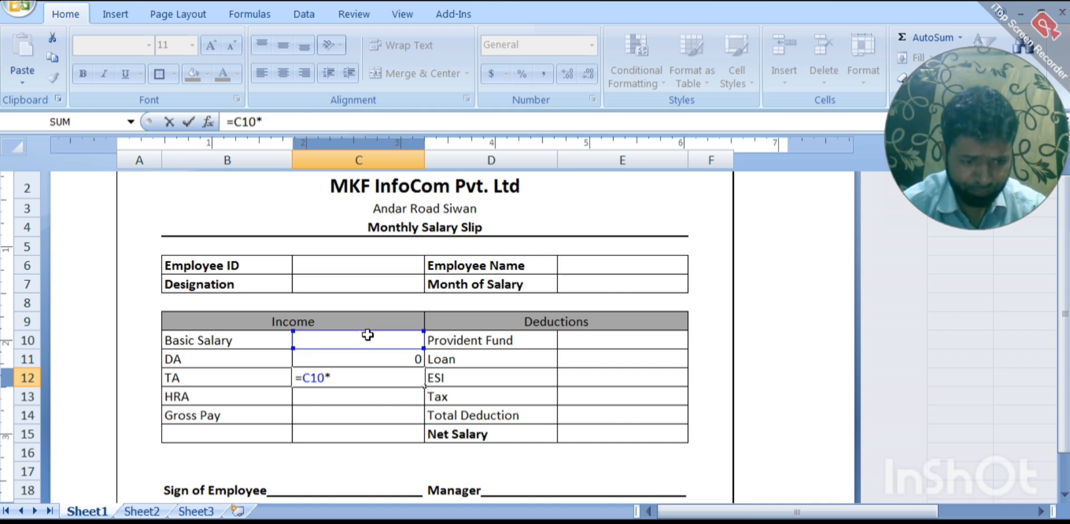
{"action": "type", "text": "21"}
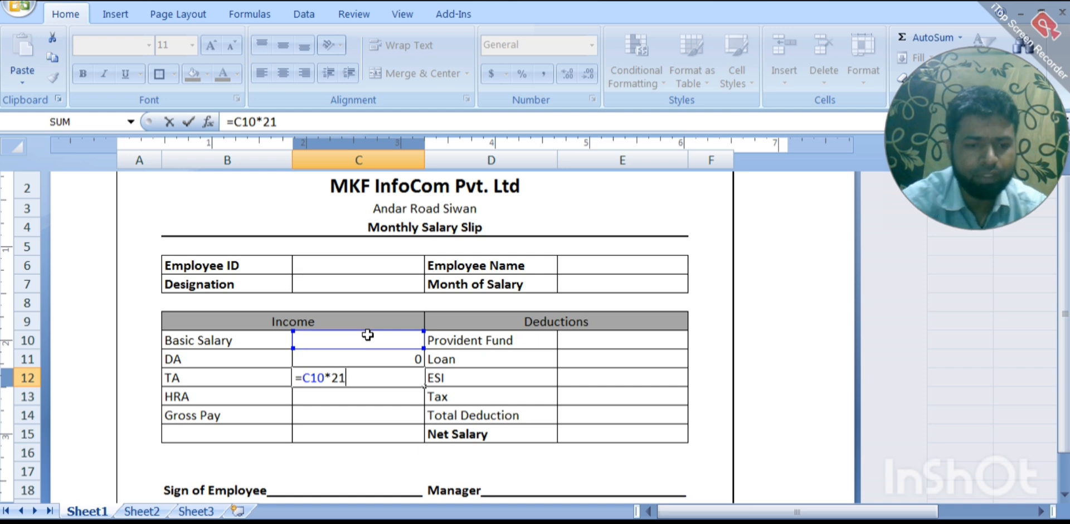
{"action": "type", "text": "%"}
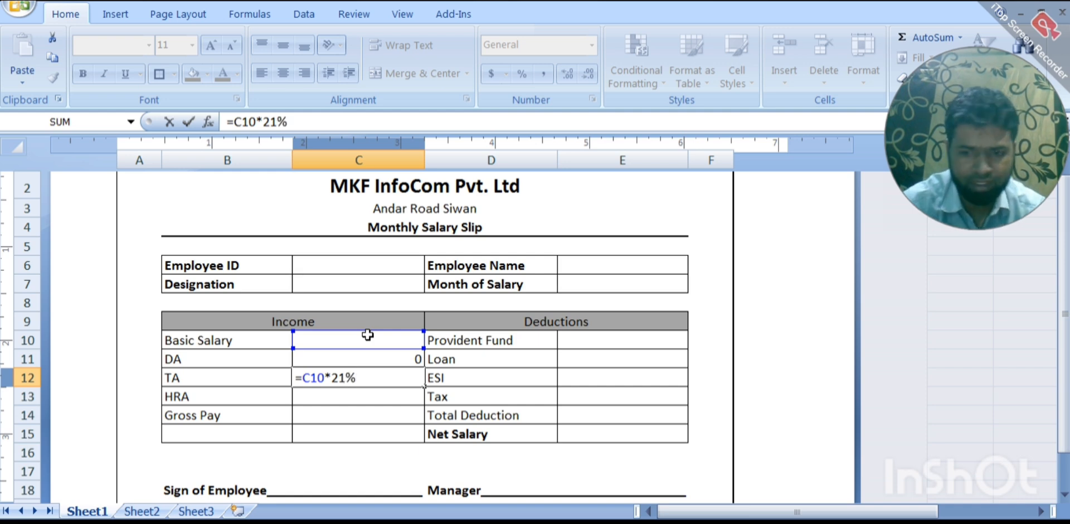
{"action": "key", "text": "Return"}
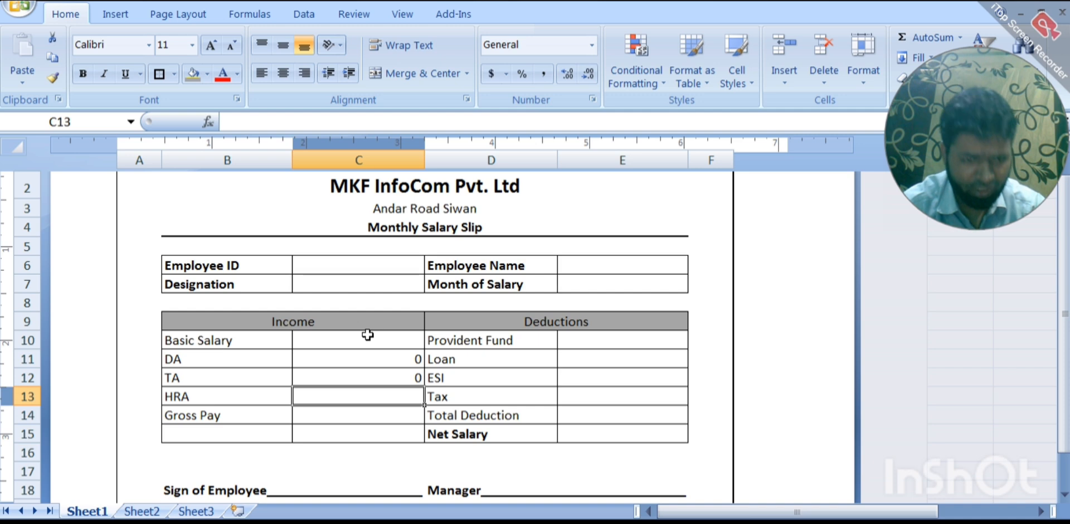
Enter the formula =C10*18% in C13 to calculate HRA from the basic salary
{"action": "type", "text": "="}
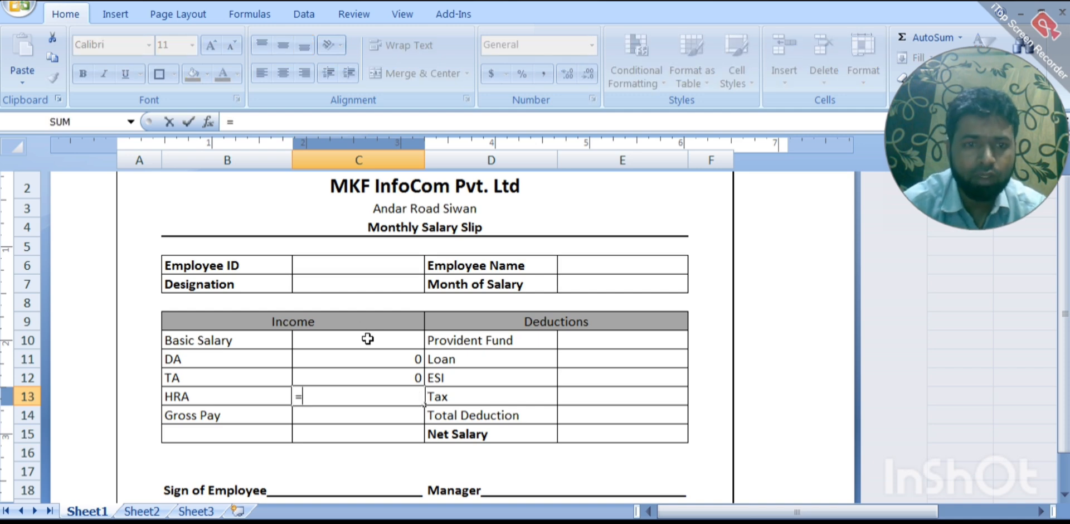
{"action": "left_click", "coordinate": [368, 340]}
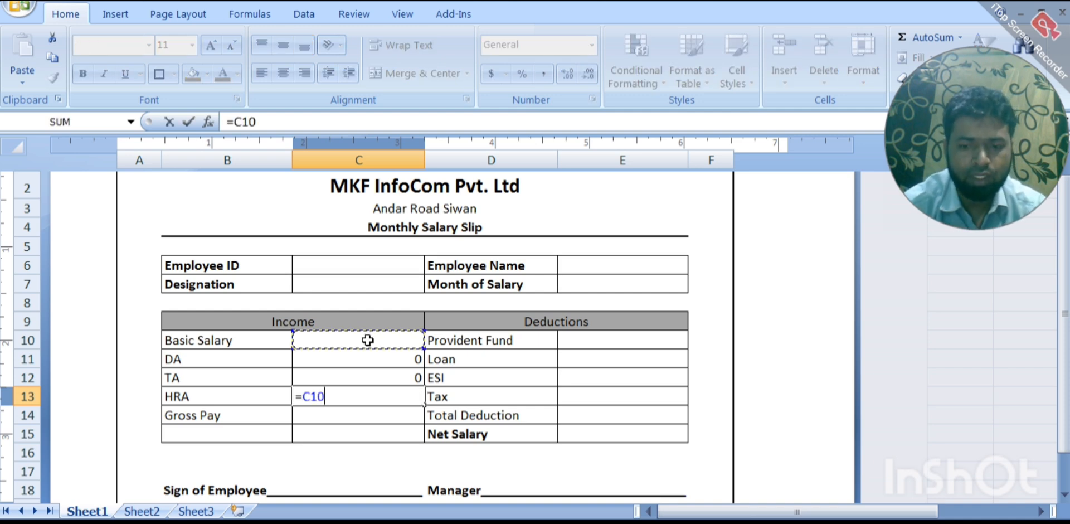
{"action": "type", "text": "*"}
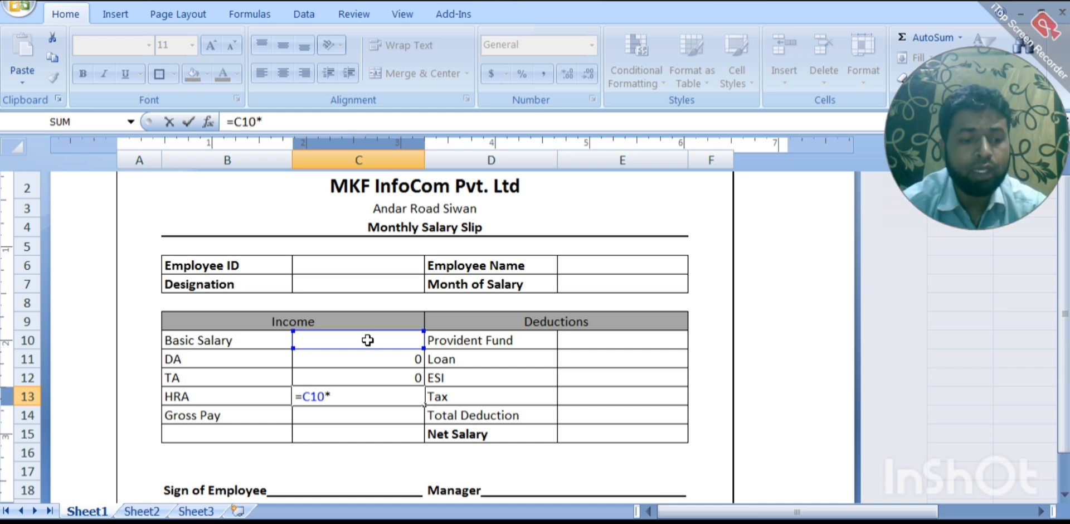
{"action": "type", "text": "18"}
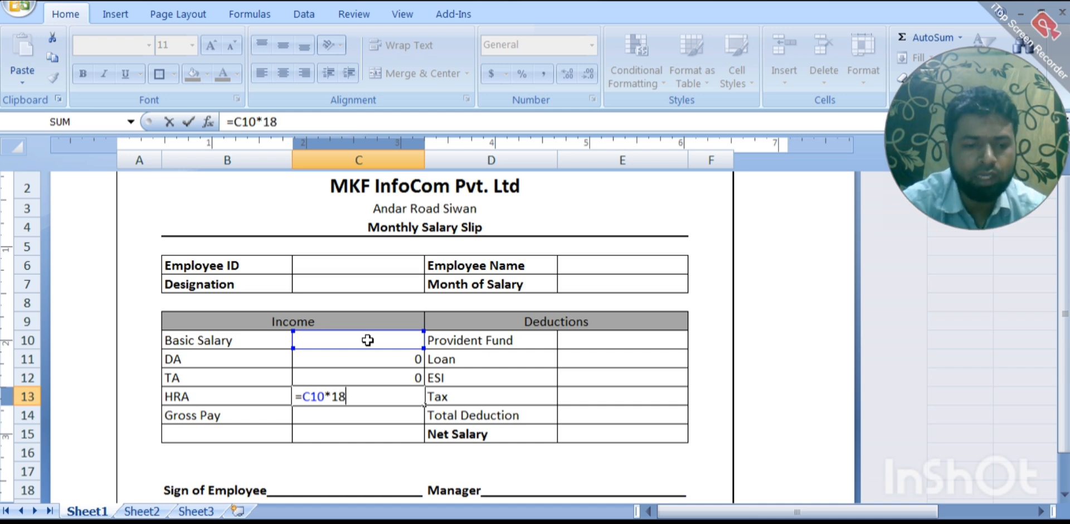
{"action": "type", "text": "%"}
{"action": "key", "text": "Return"}
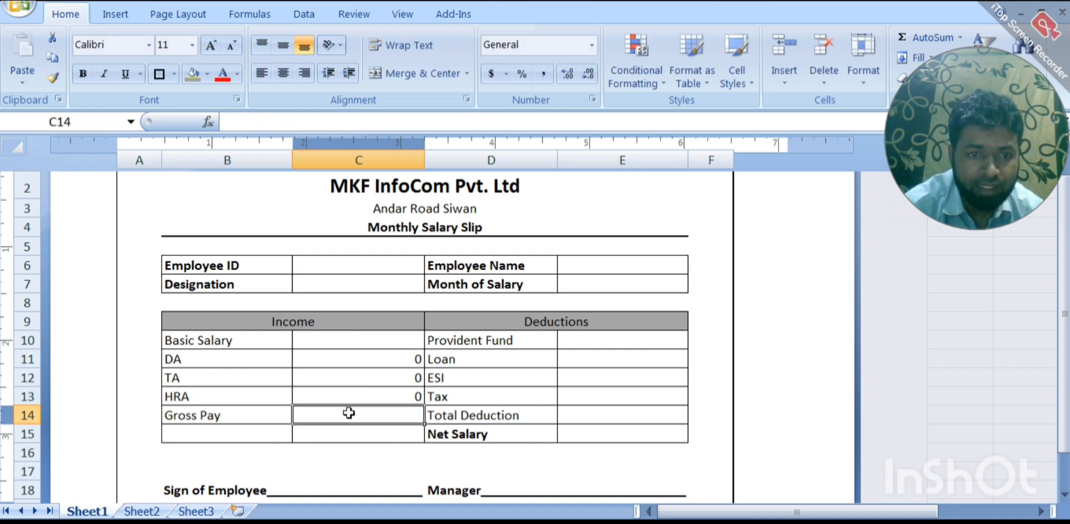
Enter the formula =sum(C10:C13) in C14 to calculate Gross Pay
{"action": "type", "text": "="}
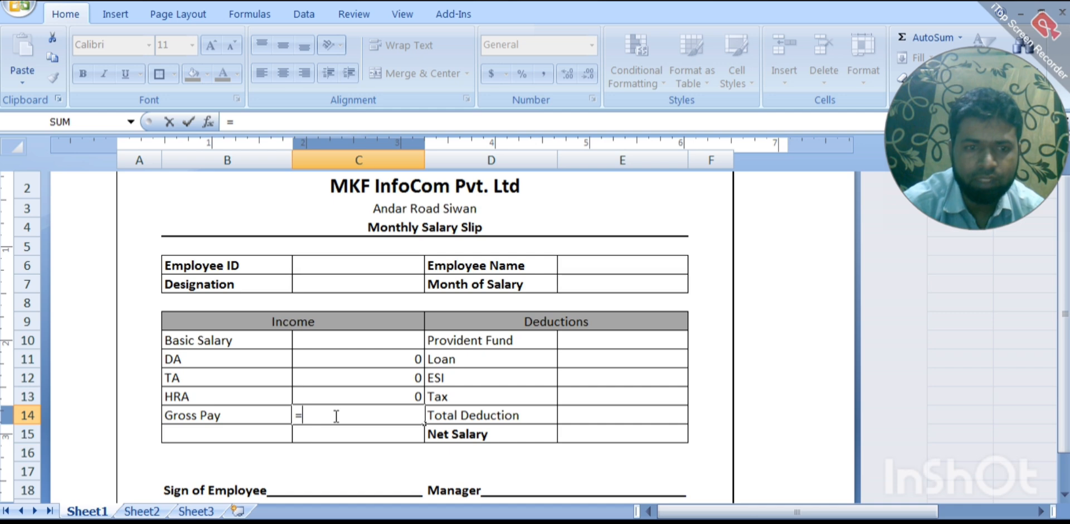
{"action": "type", "text": "sum"}
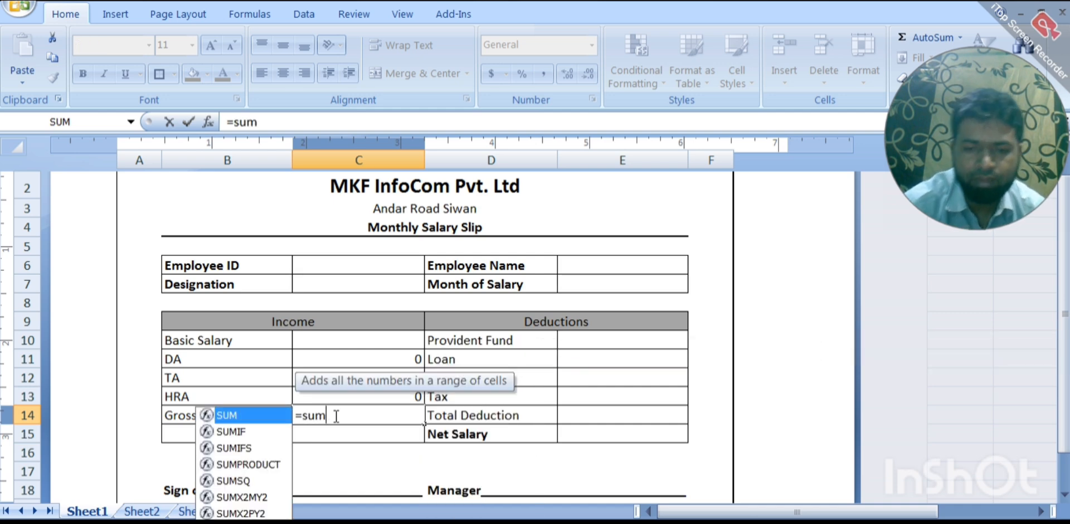
{"action": "type", "text": "("}
{"action": "left_click", "coordinate": [331, 345]}
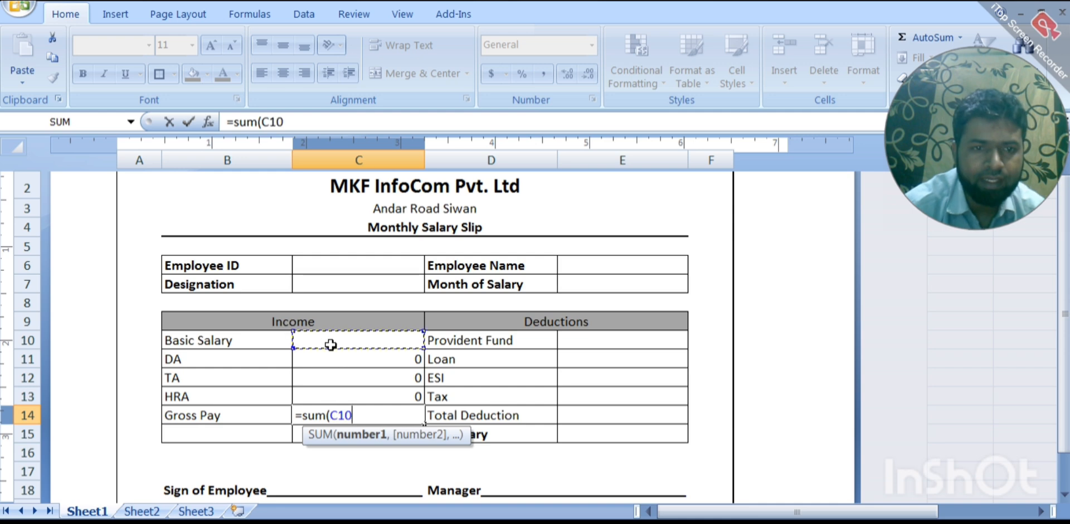
{"action": "left_click_drag", "start_coordinate": [331, 345], "coordinate": [335, 388]}
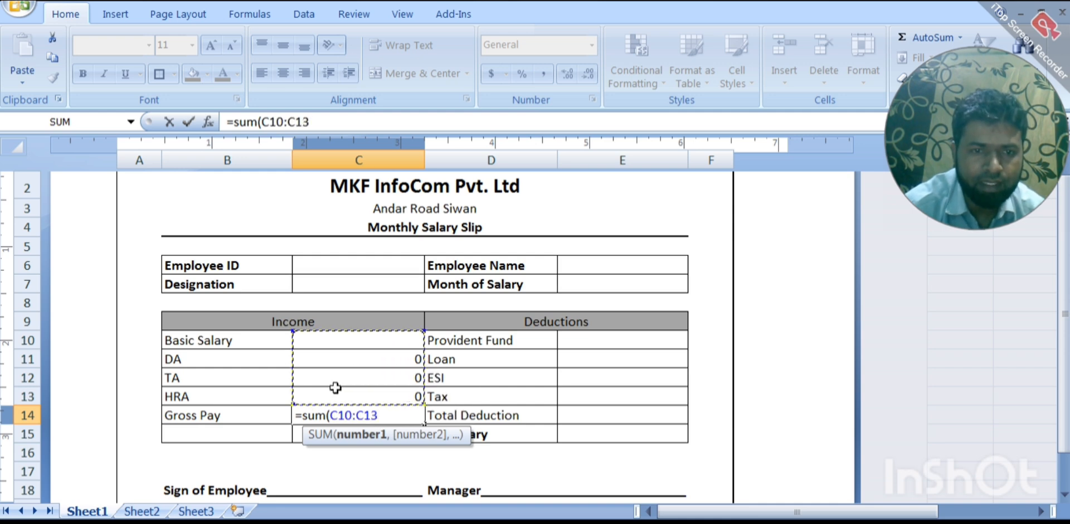
{"action": "type", "text": ")"}
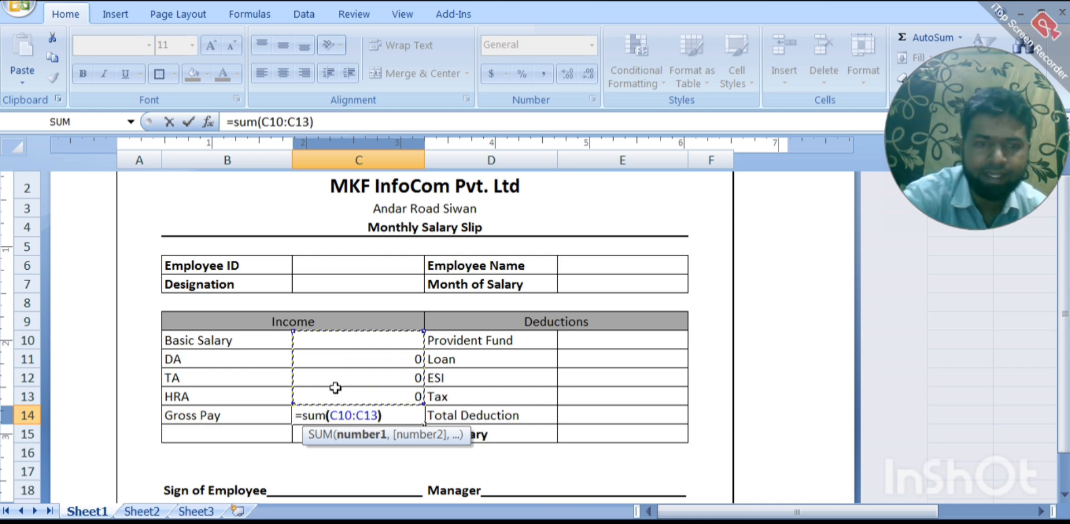
{"action": "key", "text": "Return"}
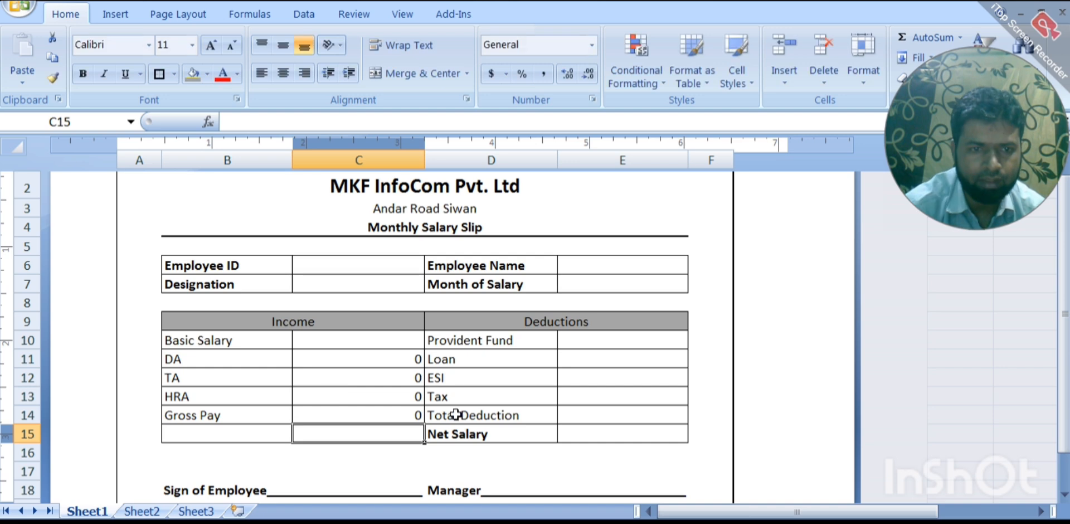
Enter the formula =C10*8% in E10 to calculate the Provident Fund deduction from the basic salary
{"action": "left_click", "coordinate": [595, 342]}
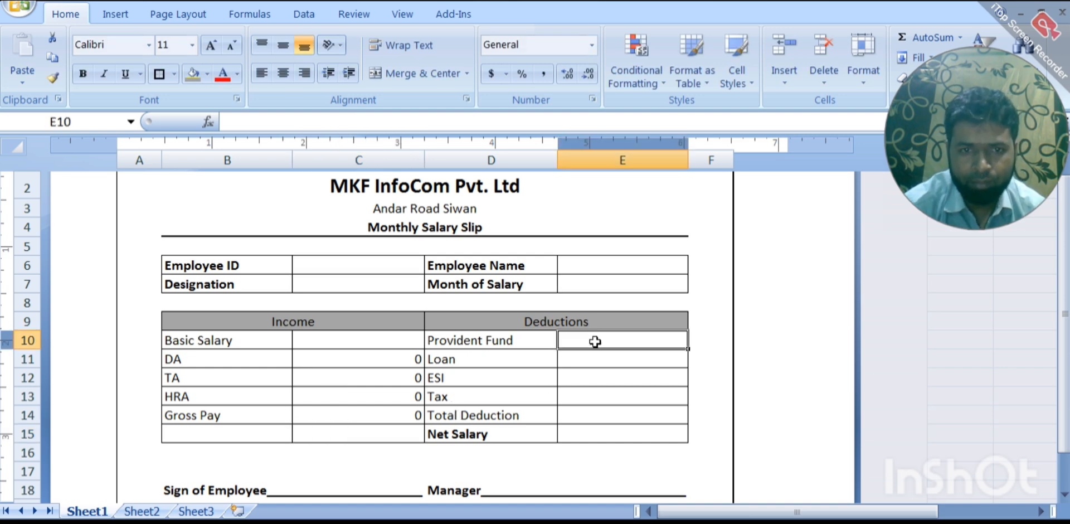
{"action": "type", "text": "="}
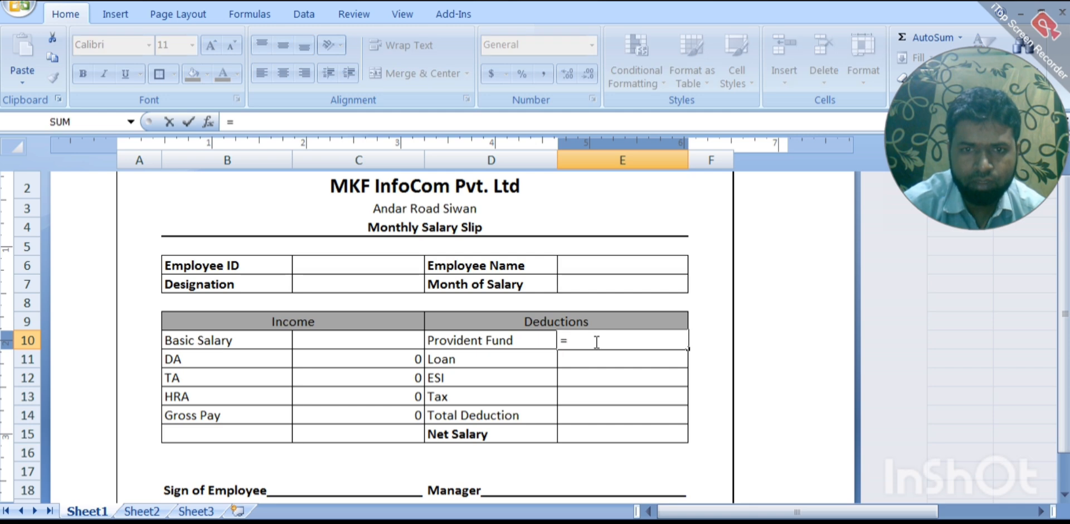
{"action": "left_click", "coordinate": [386, 342]}
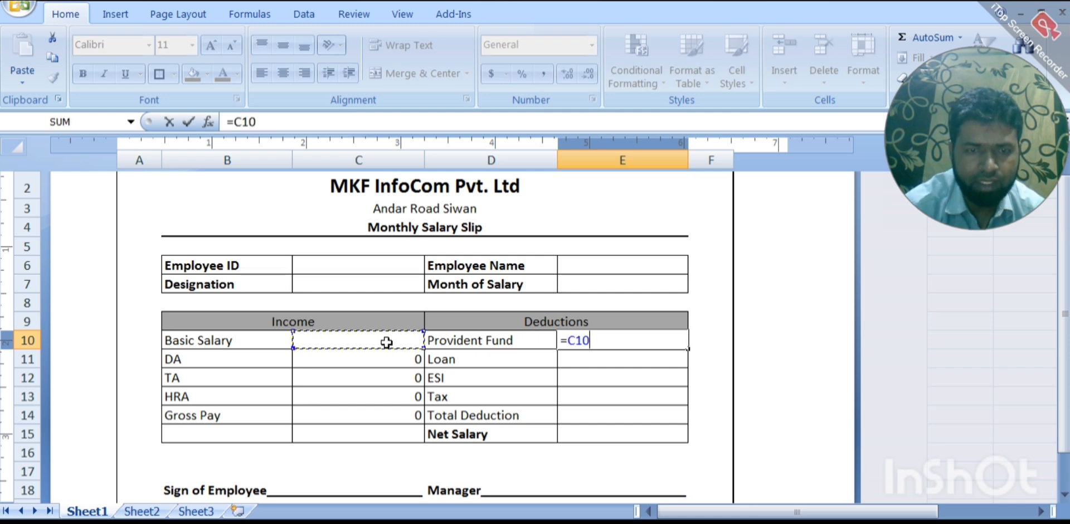
{"action": "type", "text": "*"}
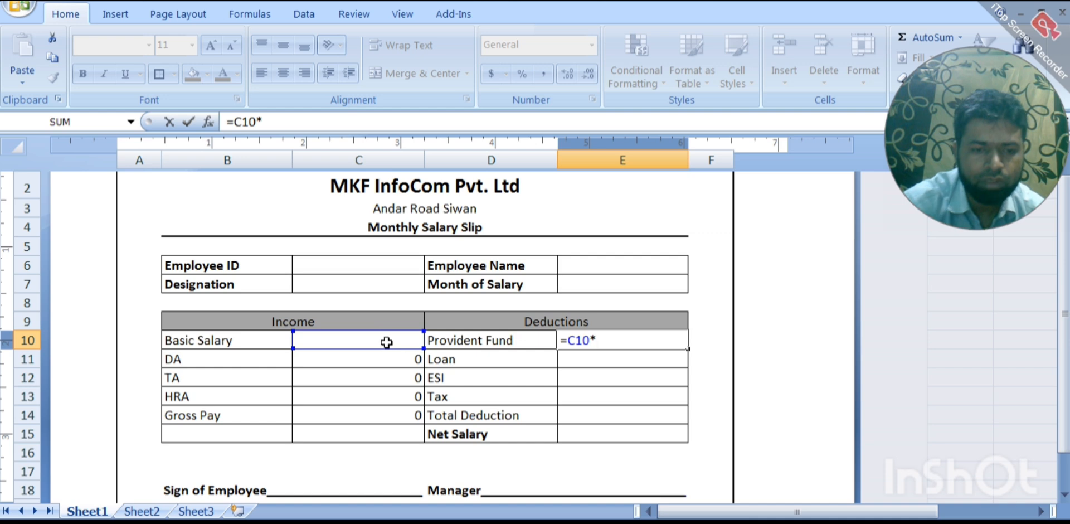
{"action": "type", "text": "8"}
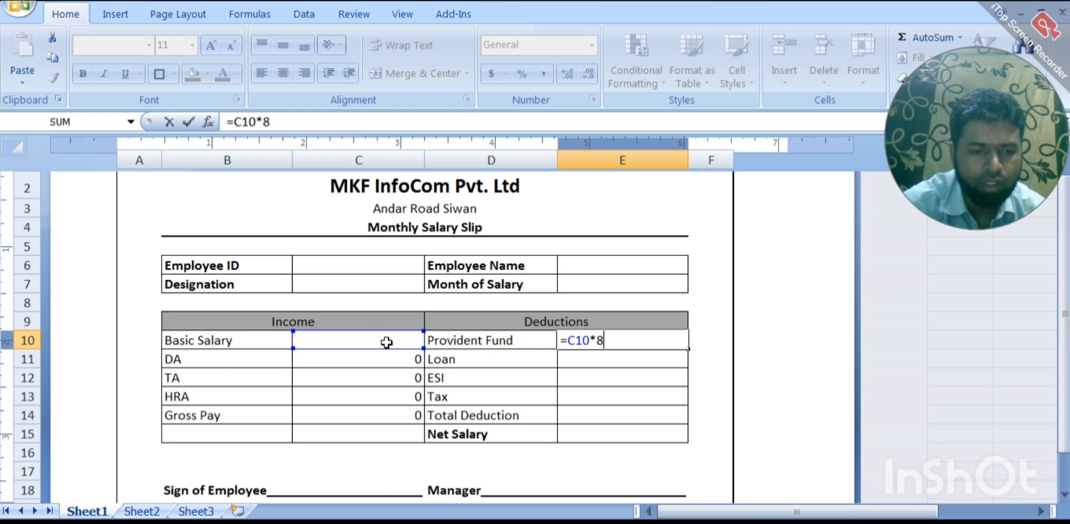
{"action": "type", "text": "%"}
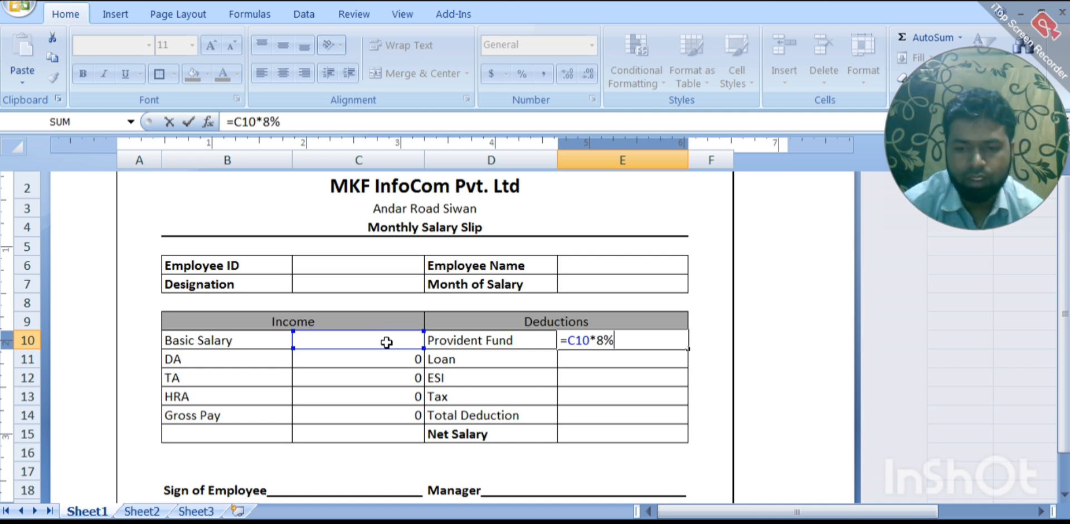
Enter 0 for the Loan, ESI and Tax deductions in E11 to E13
{"action": "left_click", "coordinate": [602, 363]}
{"action": "type", "text": "0"}
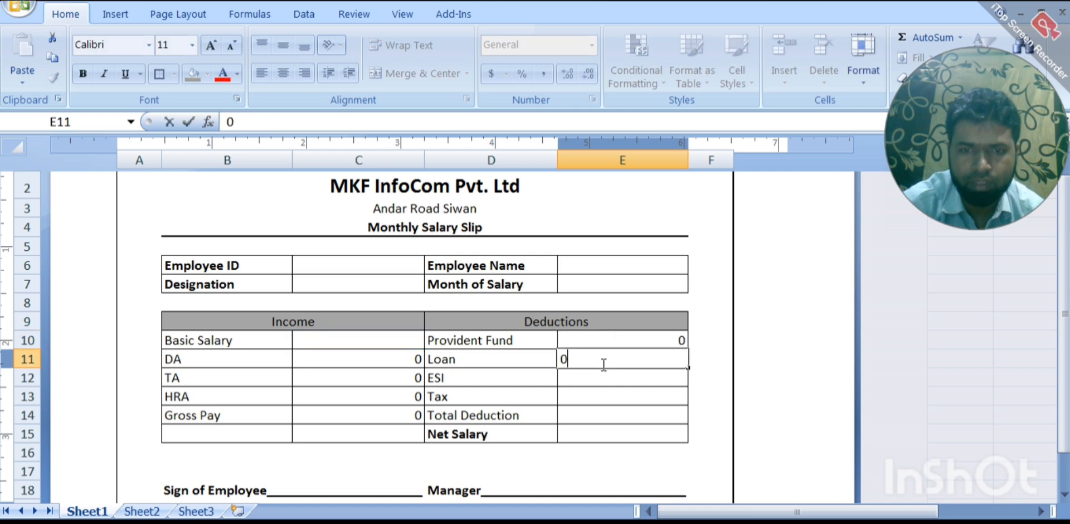
{"action": "key", "text": "Return"}
{"action": "type", "text": "0"}
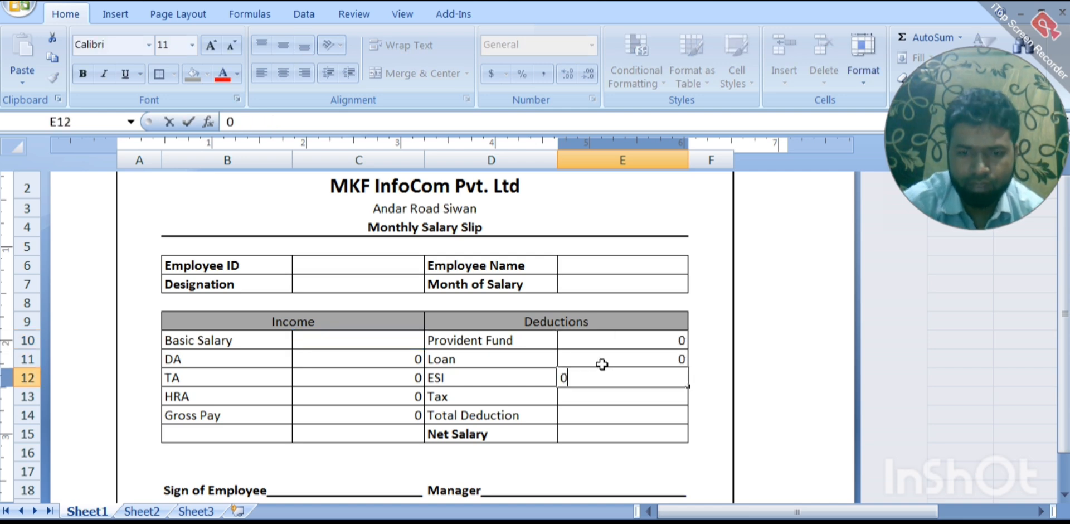
{"action": "key", "text": "Return"}
{"action": "type", "text": "0"}
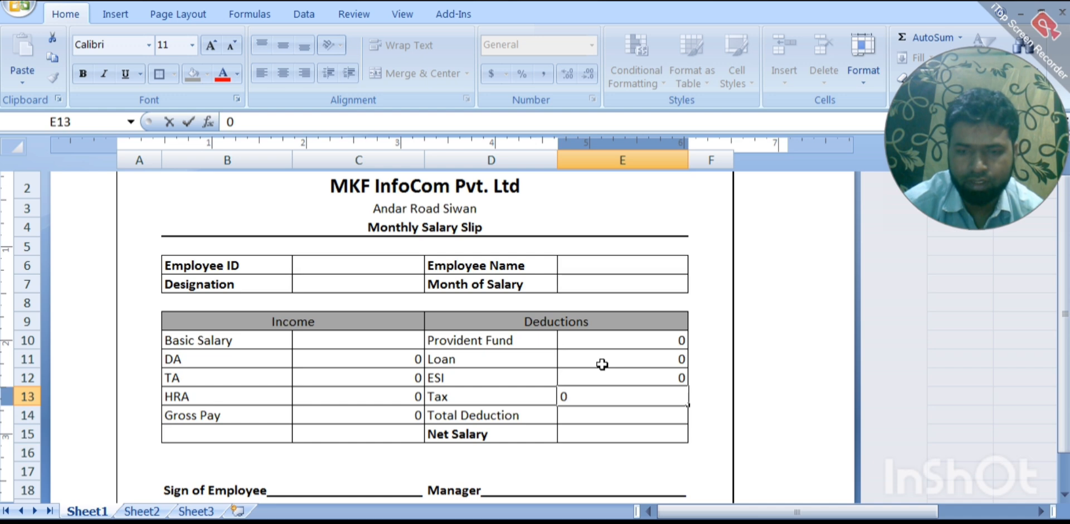
{"action": "key", "text": "Return"}
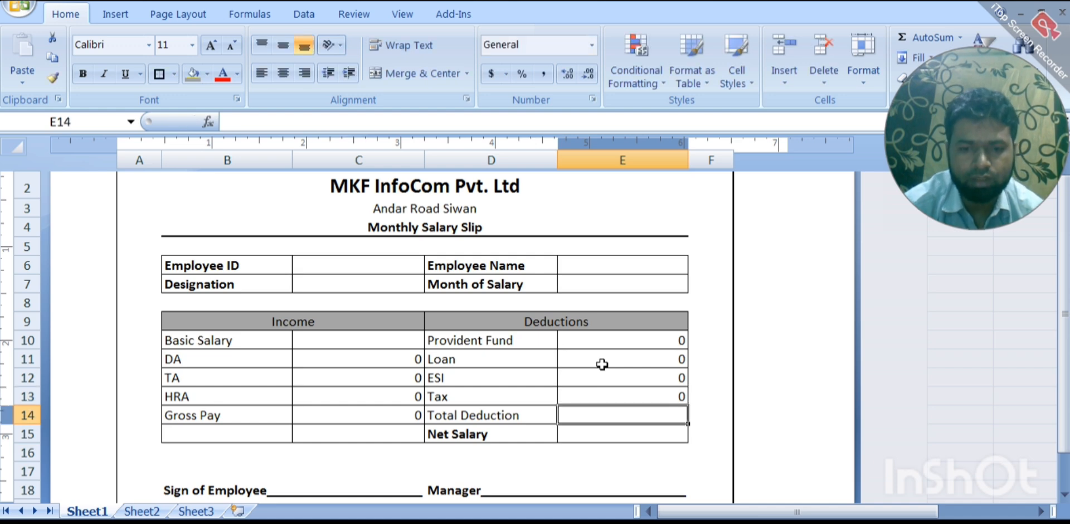
Enter the formula =sum(E10:E13) in E14 to calculate Total Deduction
{"action": "type", "text": "="}
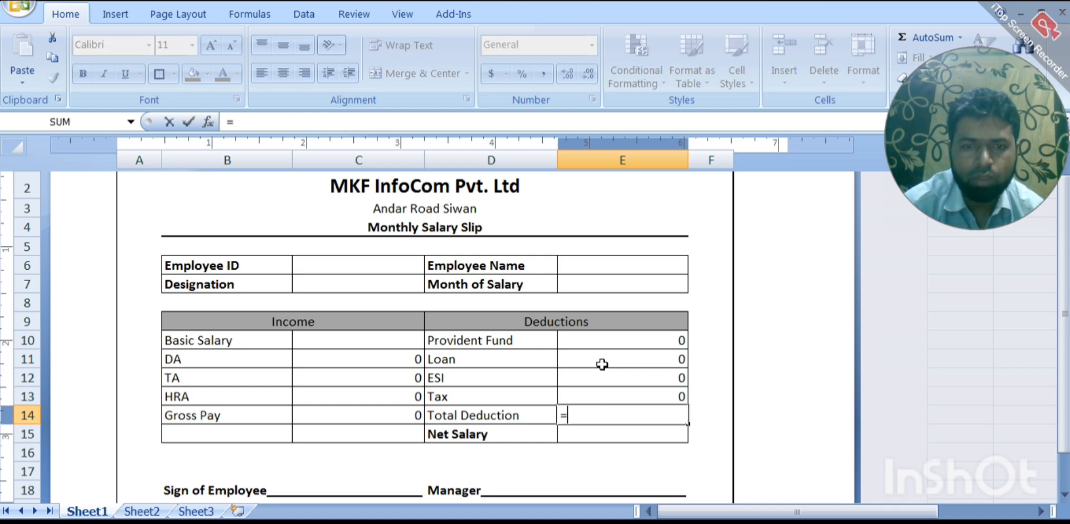
{"action": "type", "text": "sum"}
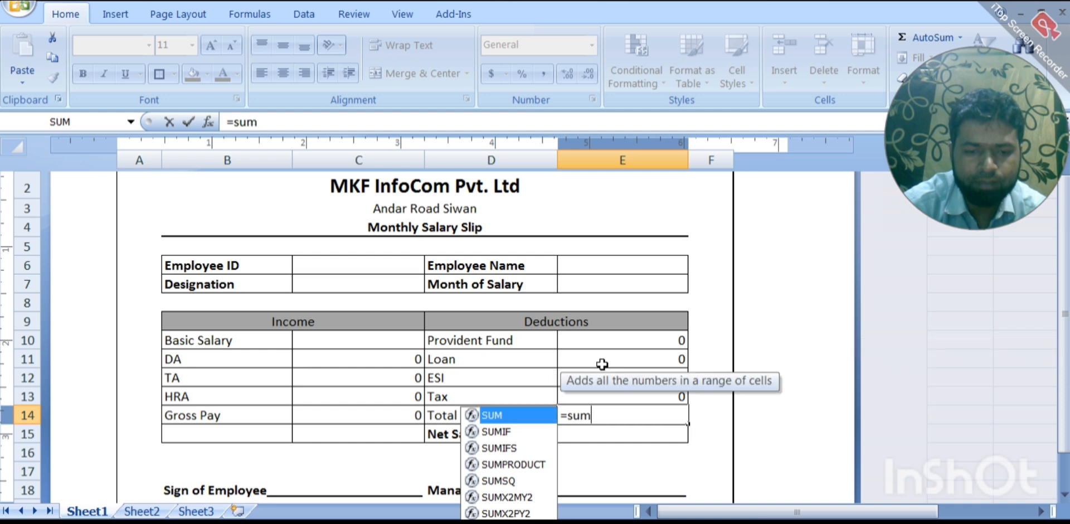
{"action": "type", "text": "("}
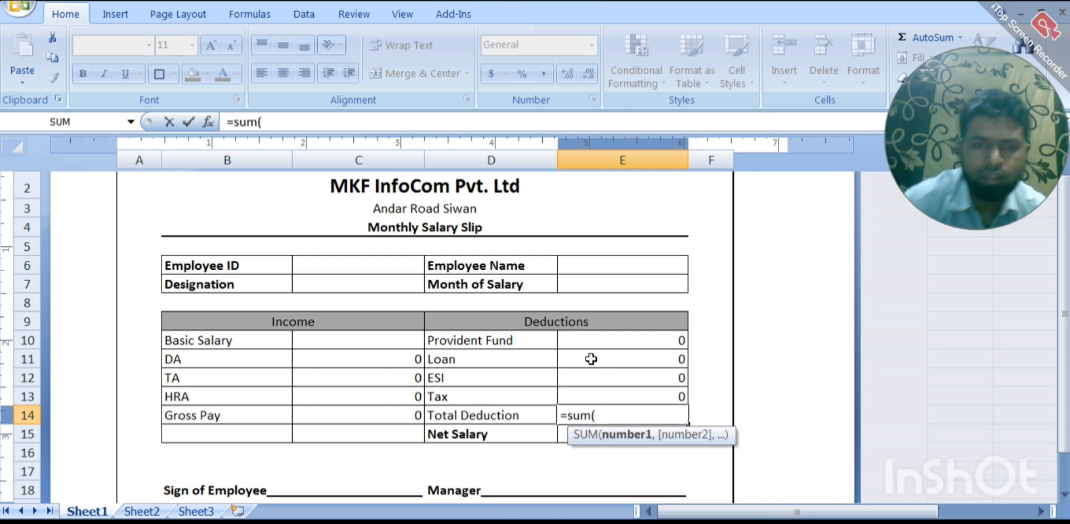
{"action": "left_click", "coordinate": [587, 342]}
{"action": "left_click_drag", "start_coordinate": [592, 366], "coordinate": [593, 386]}
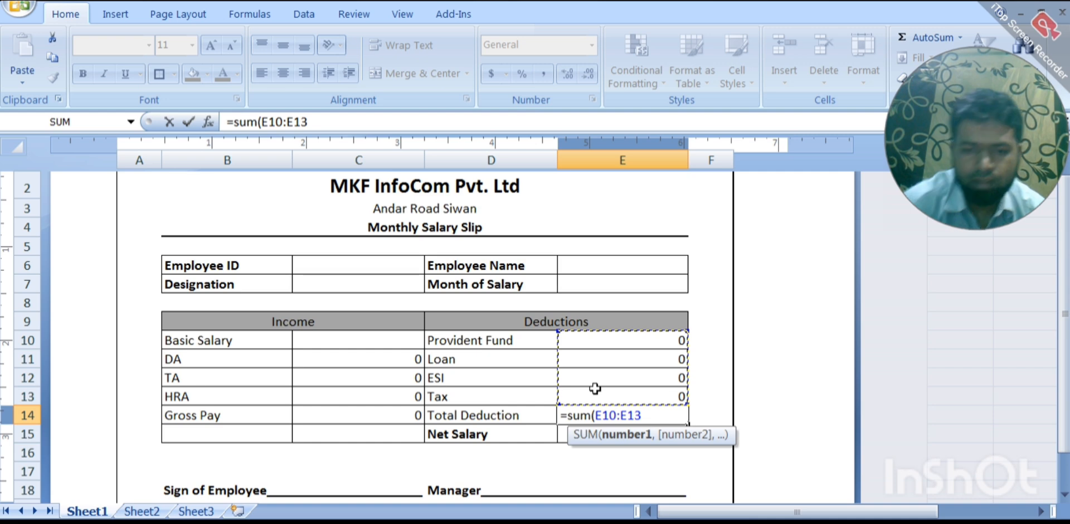
{"action": "type", "text": ")"}
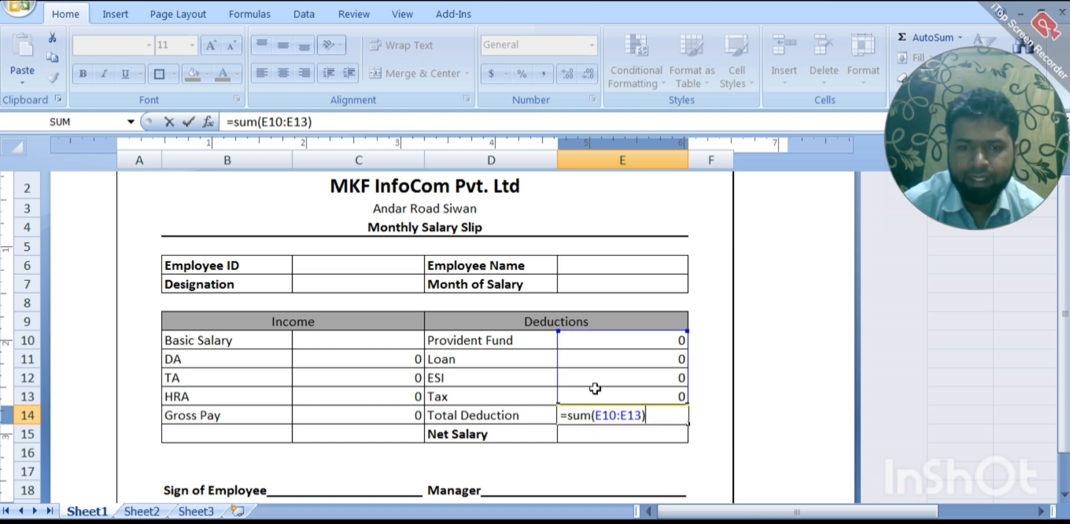
{"action": "key", "text": "Return"}
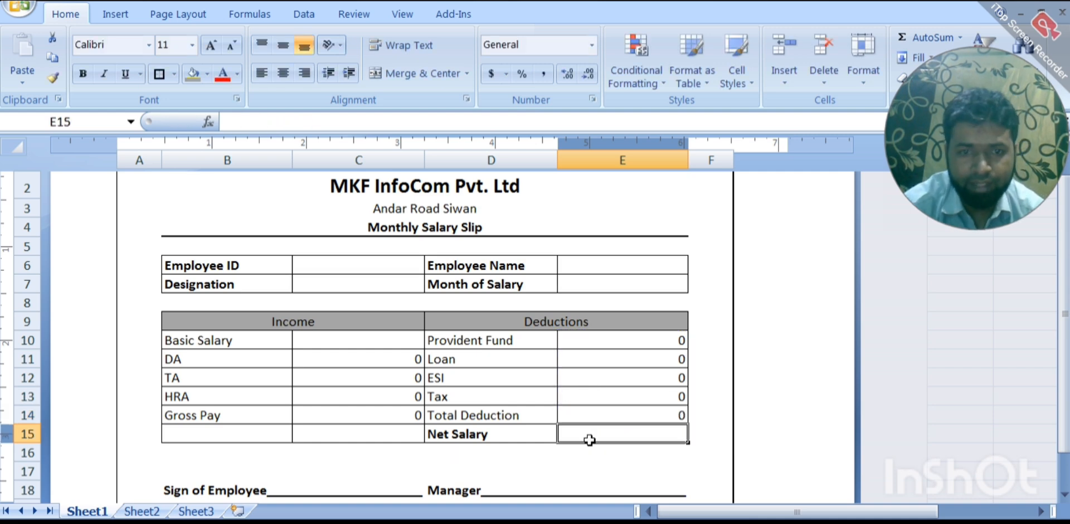
Enter the formula =C14-E14 in E15 to calculate Net Salary as gross pay minus total deduction
{"action": "type", "text": "="}
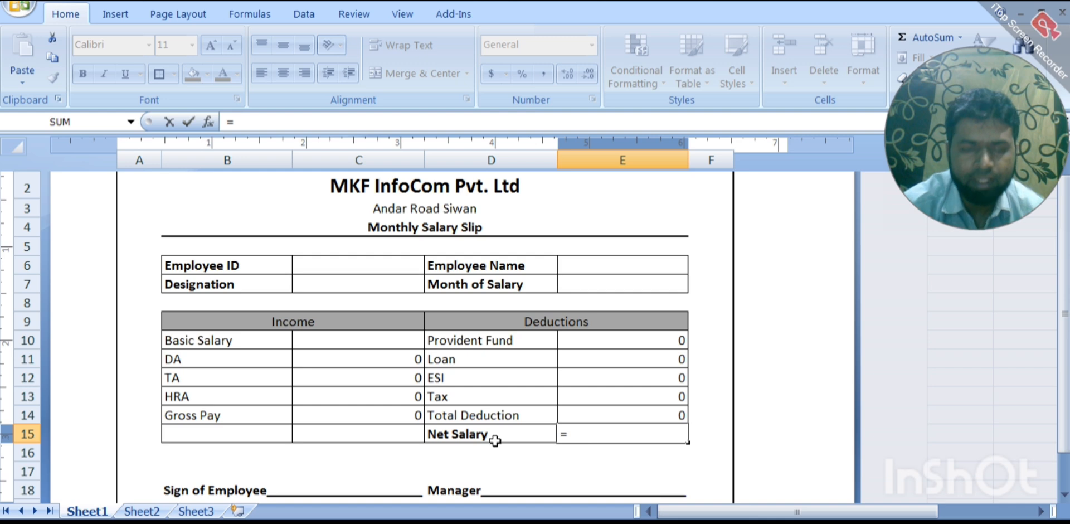
{"action": "left_click", "coordinate": [323, 412]}
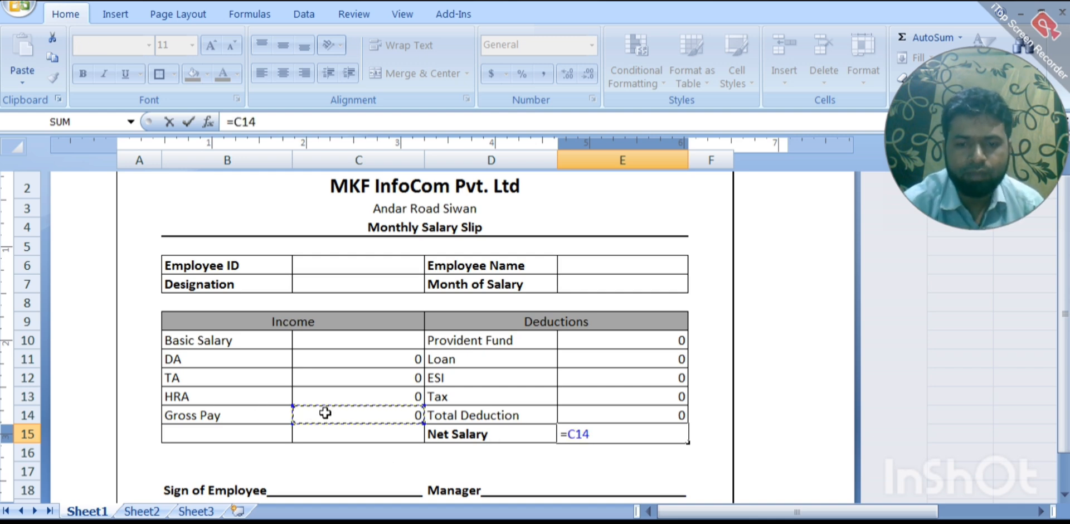
{"action": "type", "text": "-"}
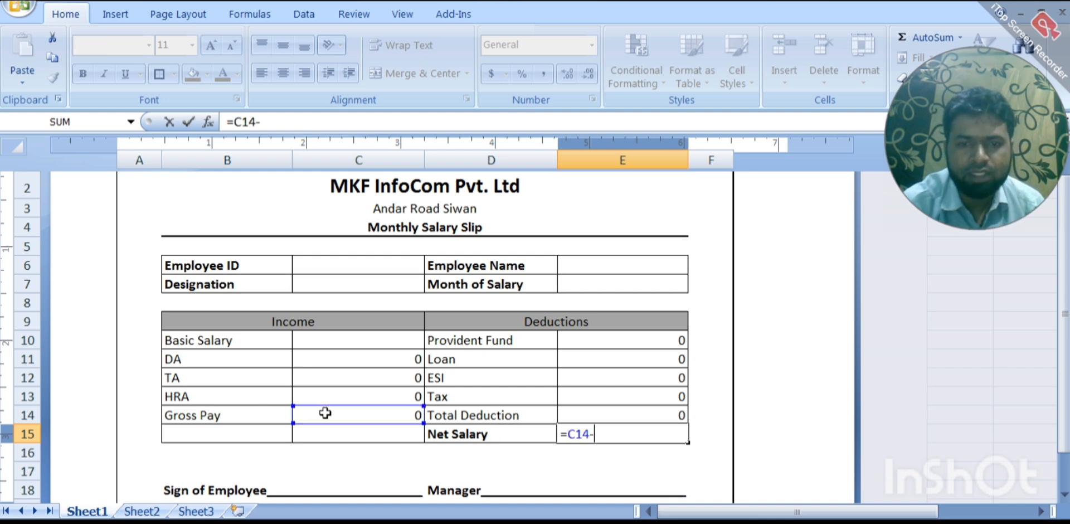
{"action": "left_click", "coordinate": [585, 415]}
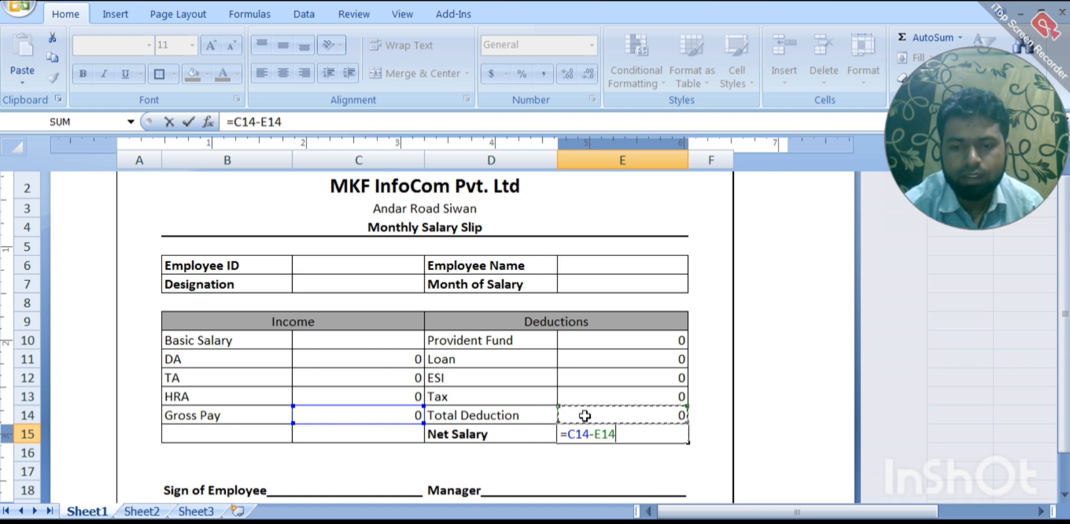
{"action": "key", "text": "Return"}
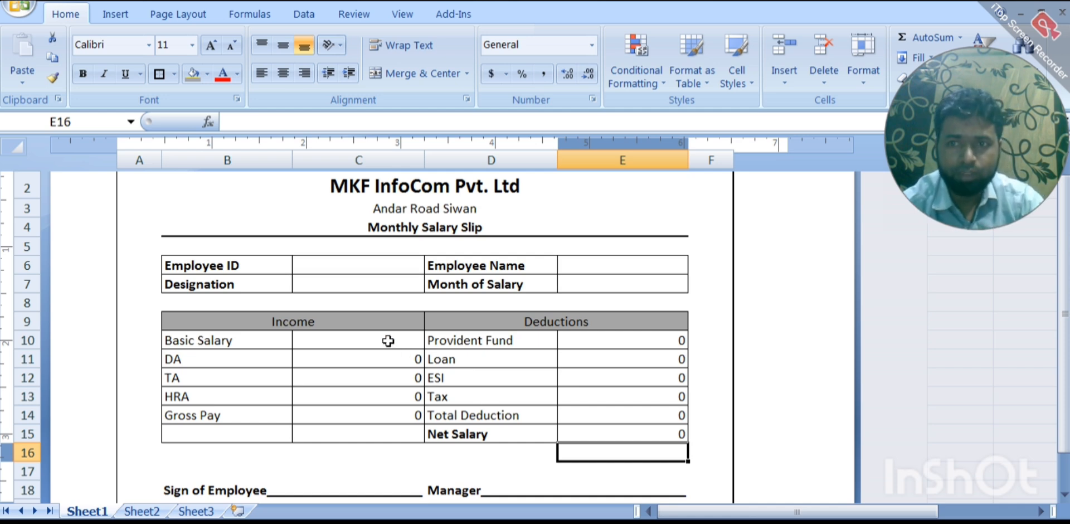
Fill in the employee's ID in C6 and the employee's name in E6
{"action": "left_click", "coordinate": [343, 262]}
{"action": "type", "text": "A"}
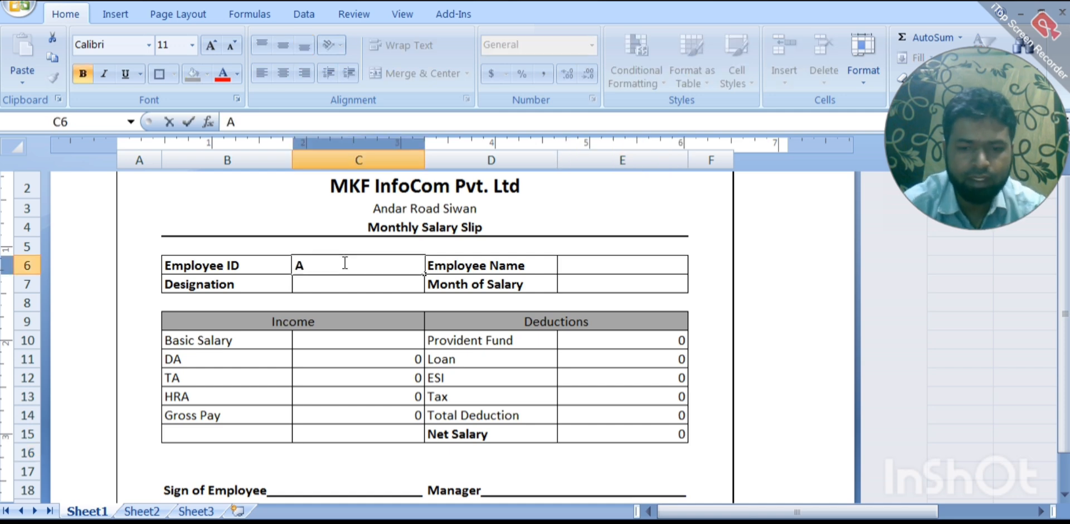
{"action": "type", "text": "0001"}
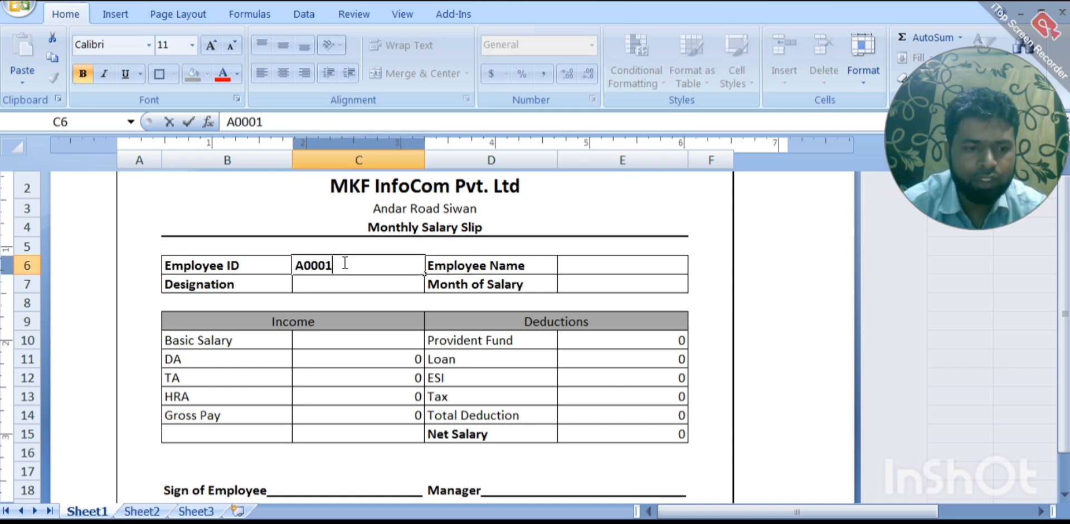
{"action": "left_click", "coordinate": [578, 268]}
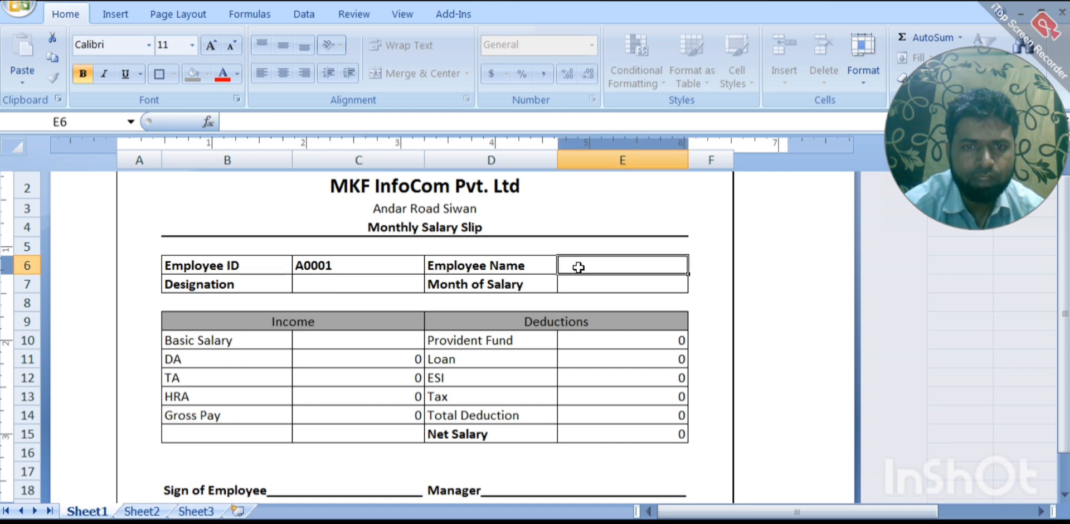
{"action": "type", "text": "RA"}
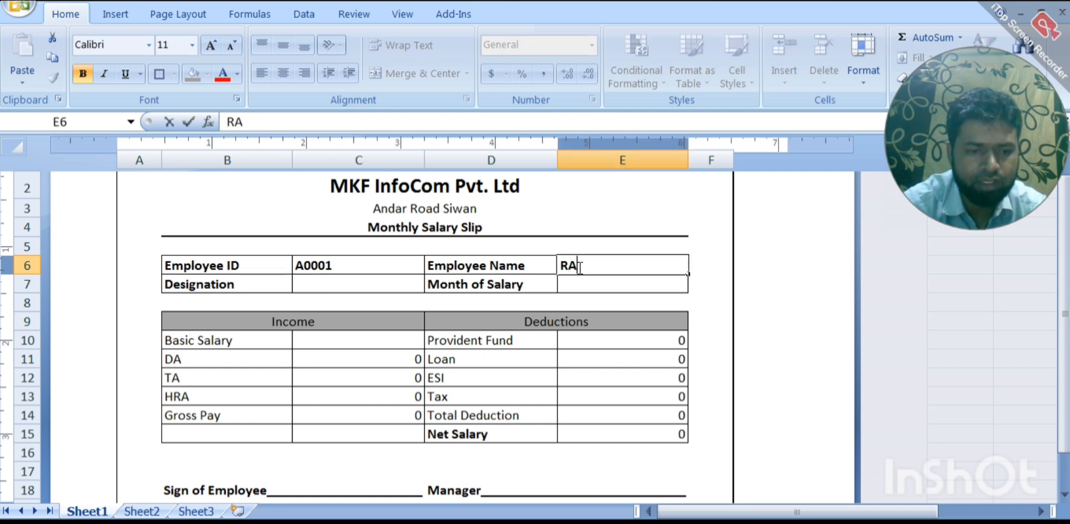
{"action": "type", "text": "HUL"}
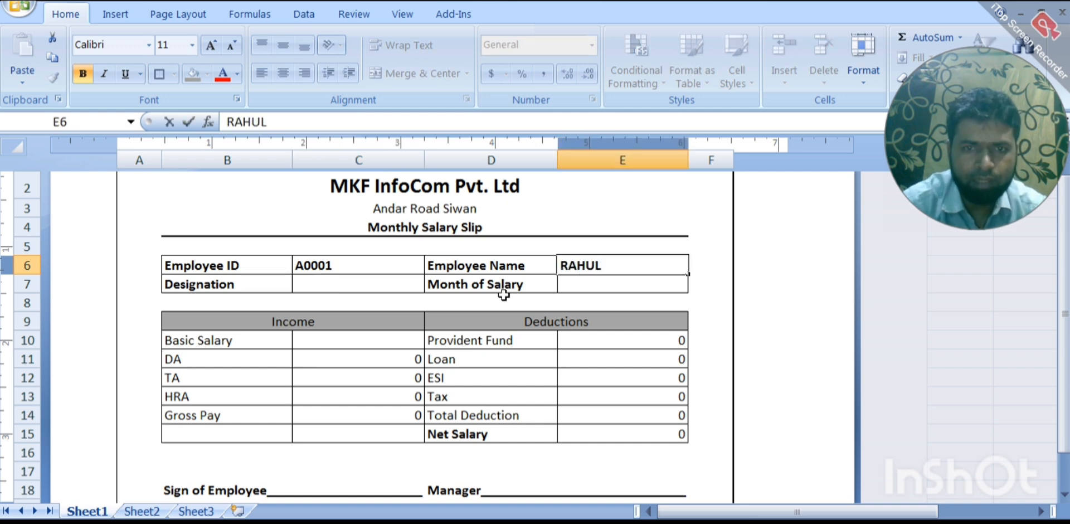
Enter CLERK as the employee's designation in C7
{"action": "left_click", "coordinate": [401, 286]}
{"action": "type", "text": "C"}
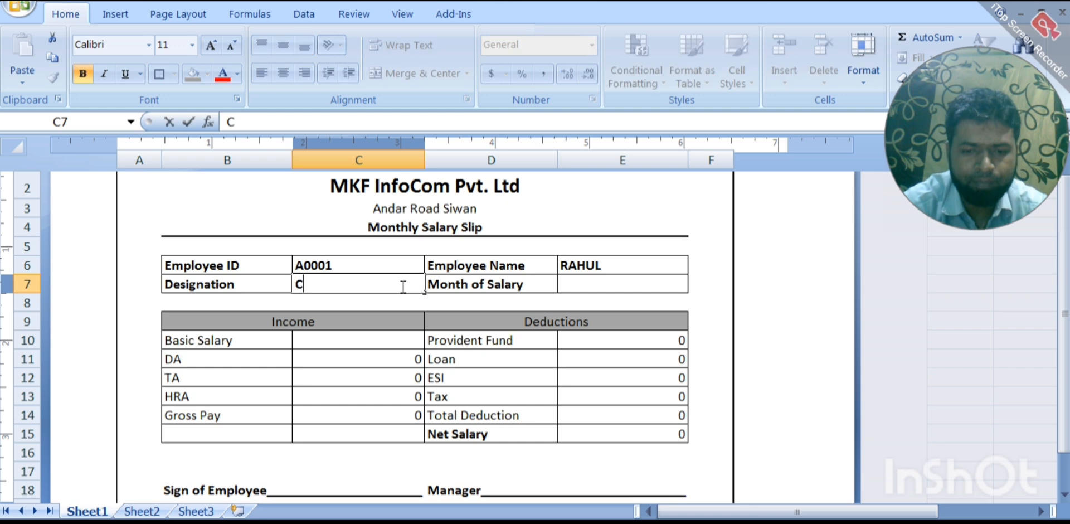
{"action": "type", "text": "LERK"}
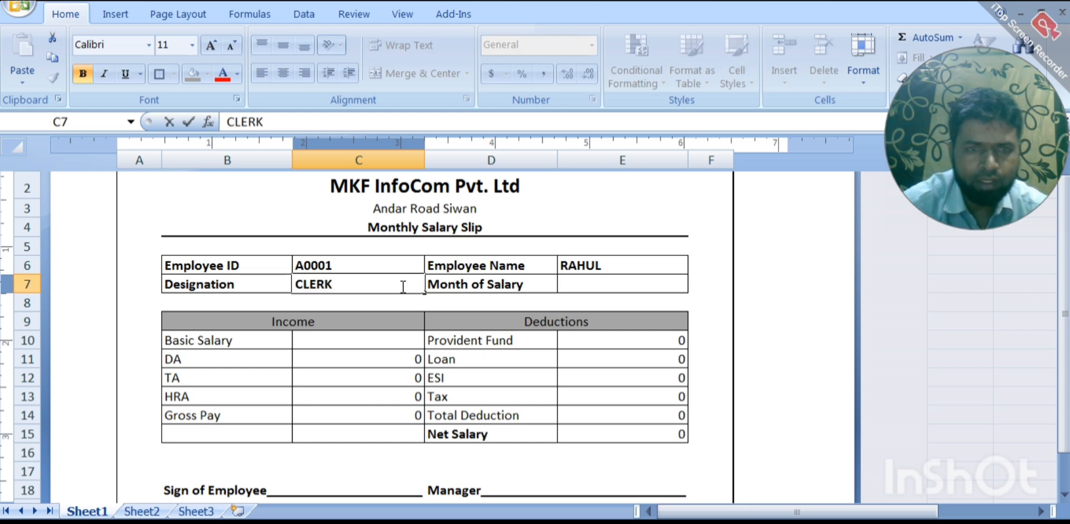
{"action": "left_click", "coordinate": [625, 287]}
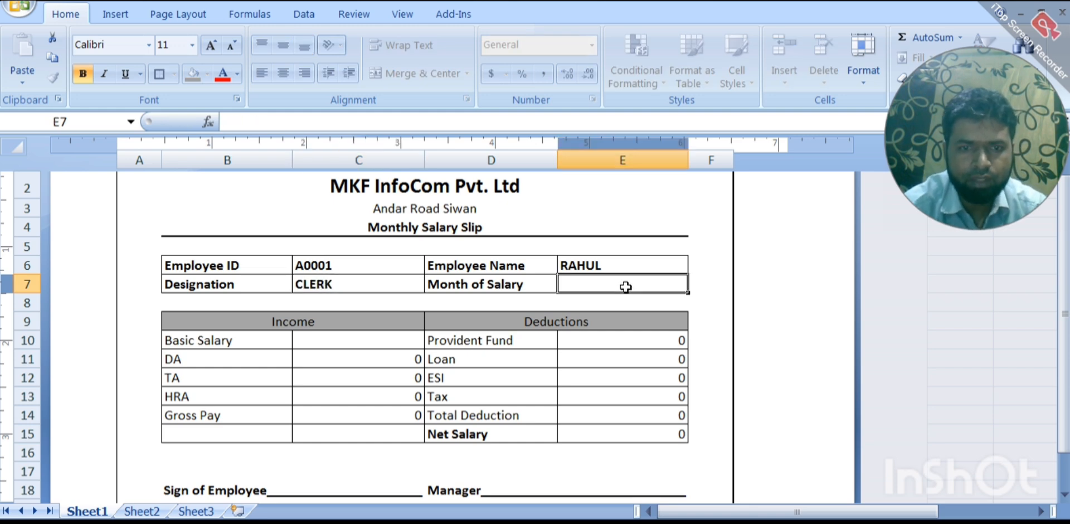
Enter MAY,2024 as the month of salary in E7 and 10000 as the basic salary in C10
{"action": "type", "text": "MAY,"}
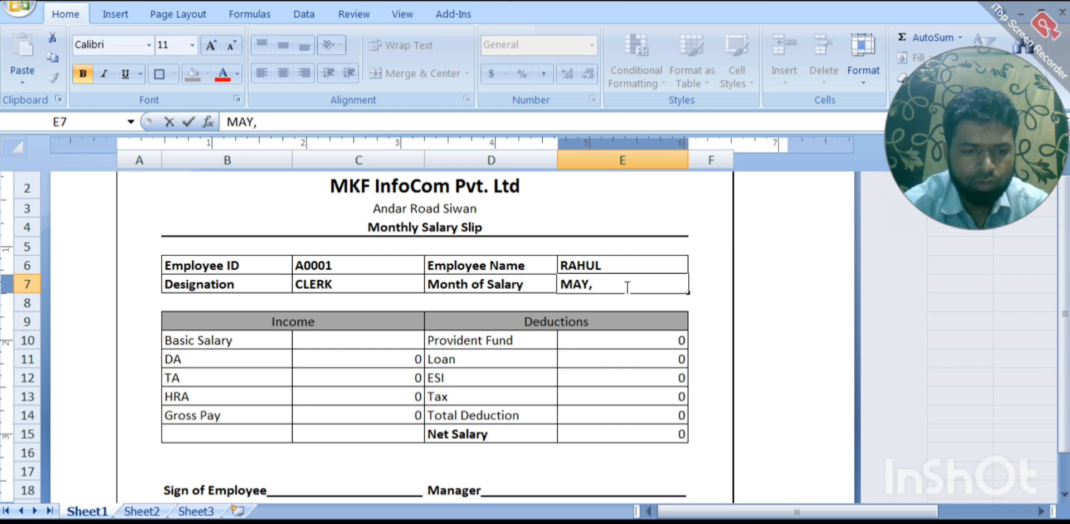
{"action": "type", "text": "2024"}
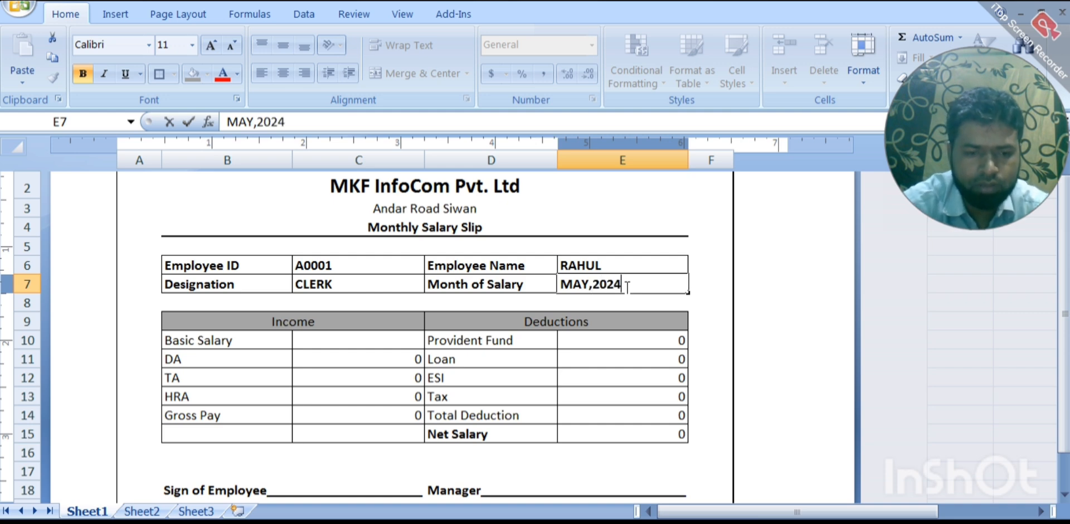
{"action": "left_click", "coordinate": [338, 343]}
{"action": "type", "text": "10000"}
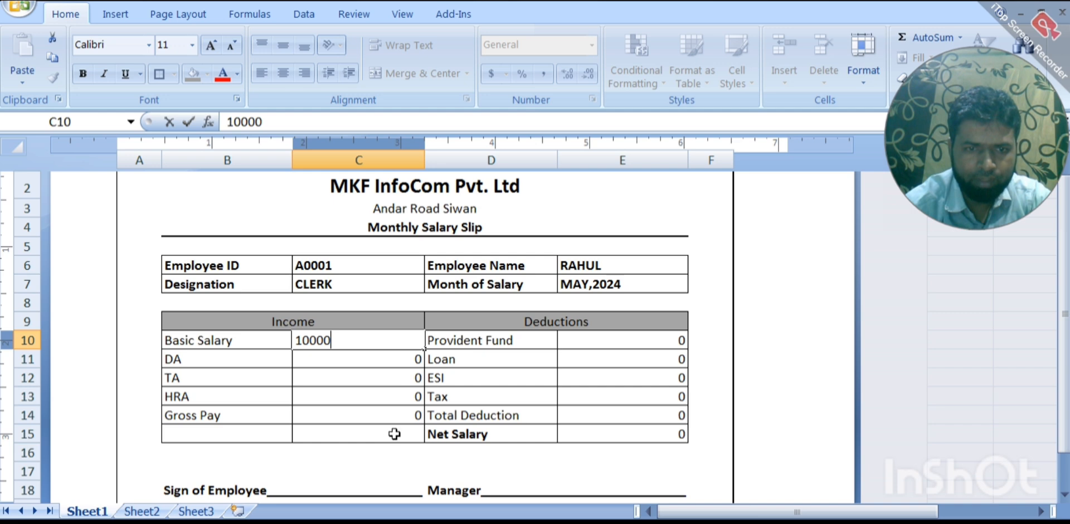
{"action": "key", "text": "Return"}
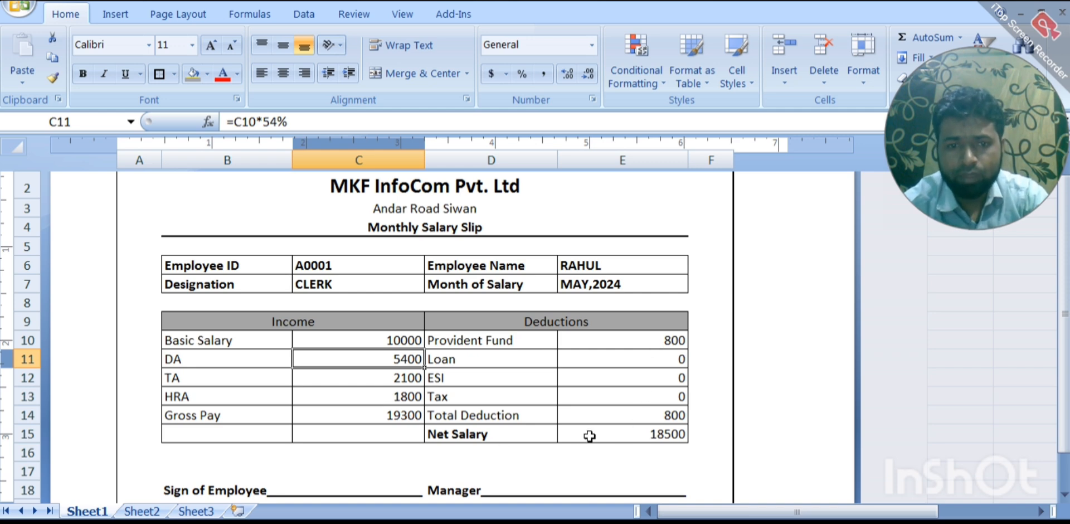
Bold the Net Salary amount in E15, the Gross Pay amount and label in C14 and B14, and the Total Deduction label in D14
{"action": "left_click", "coordinate": [671, 435]}
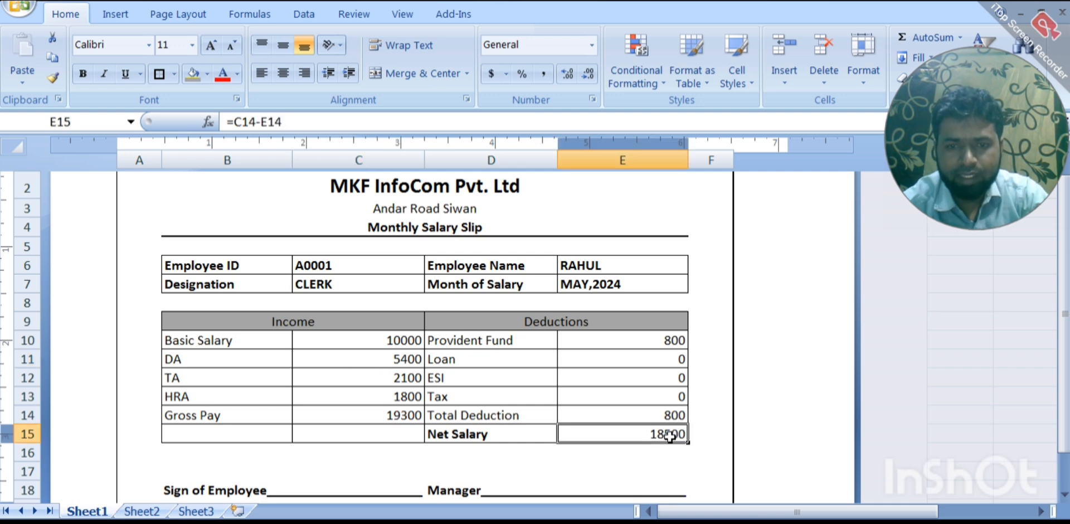
{"action": "left_click", "coordinate": [82, 74]}
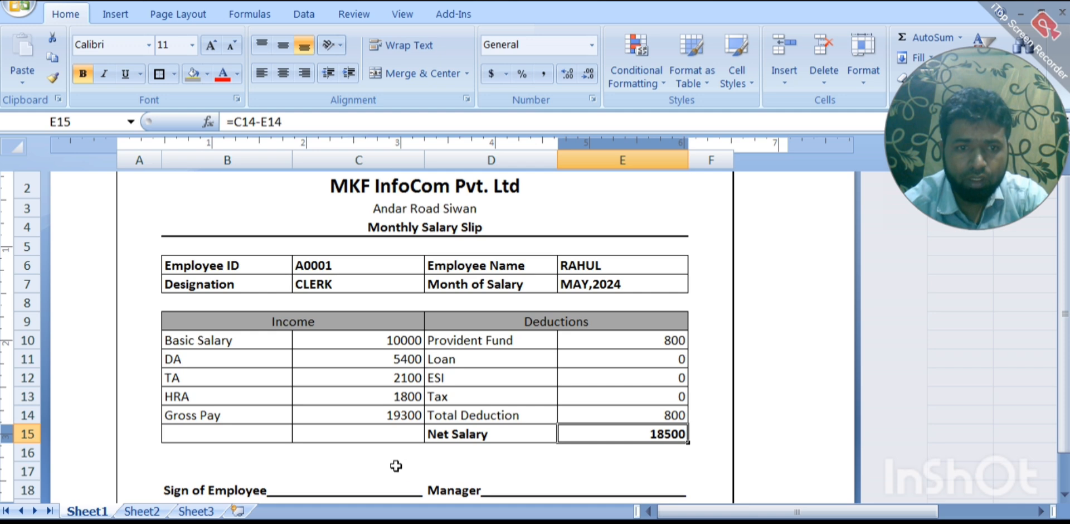
{"action": "left_click", "coordinate": [400, 420]}
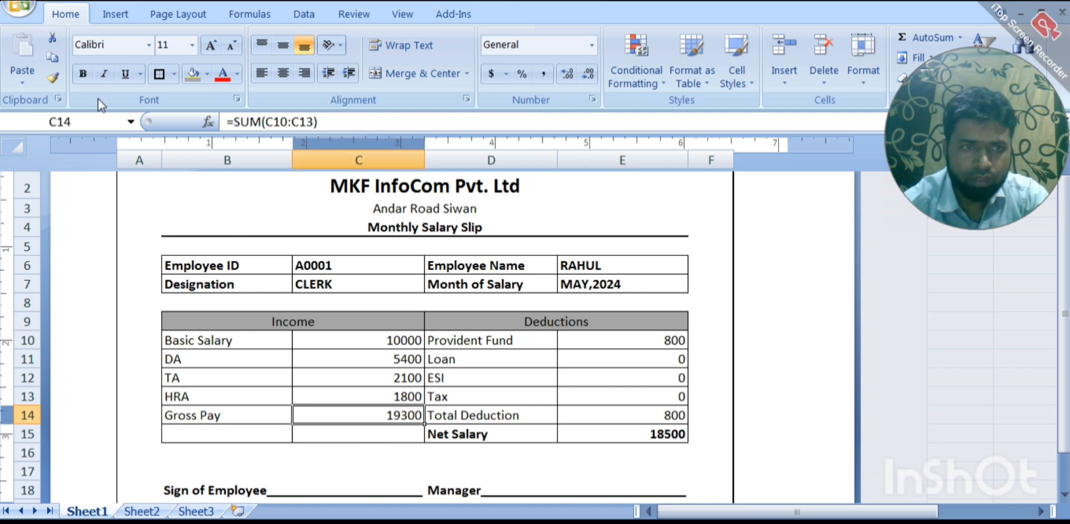
{"action": "left_click", "coordinate": [82, 74]}
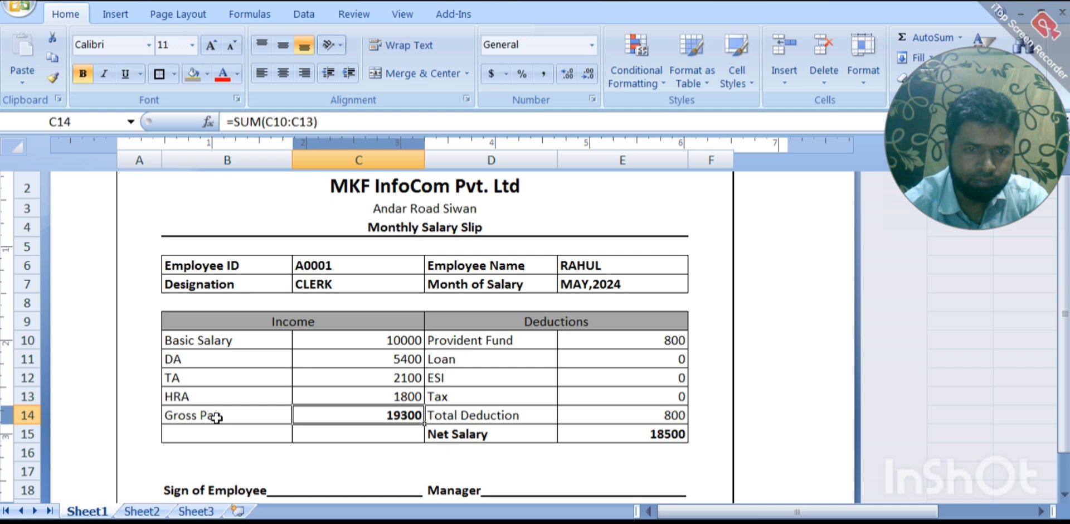
{"action": "left_click", "coordinate": [279, 414]}
{"action": "left_click", "coordinate": [83, 74]}
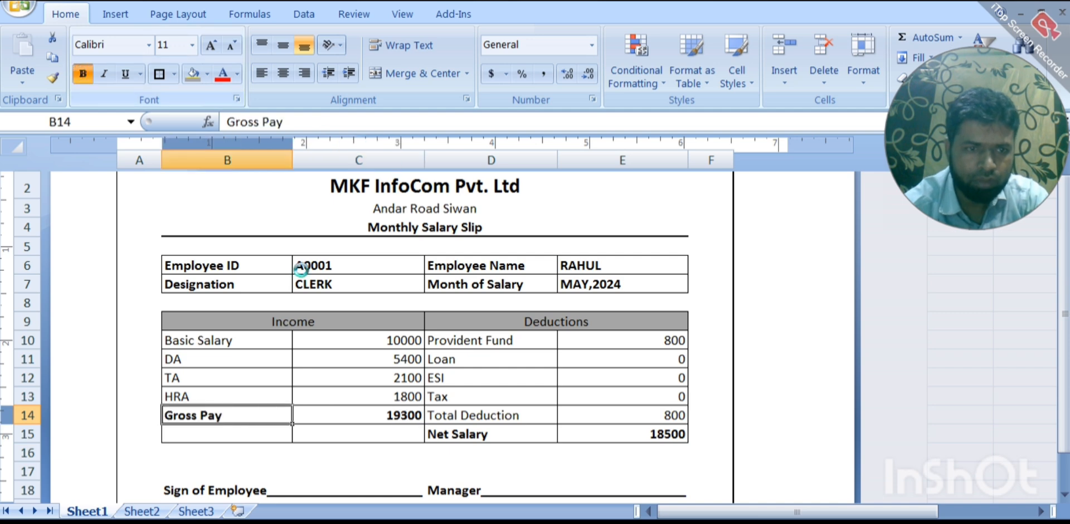
{"action": "left_click", "coordinate": [489, 415]}
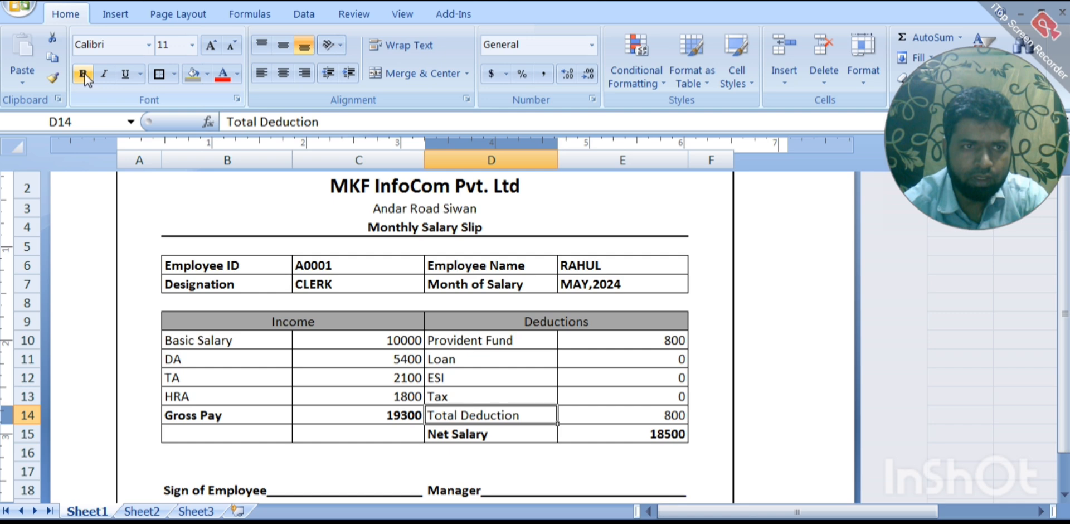
{"action": "left_click", "coordinate": [84, 74]}
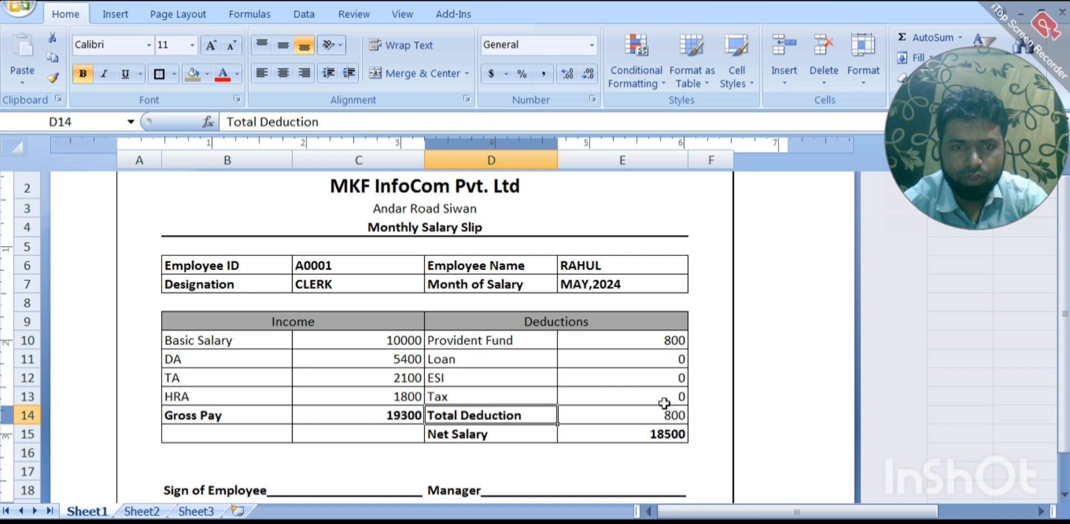
Enter 500 as the loan deduction in E11
{"action": "left_click", "coordinate": [637, 362]}
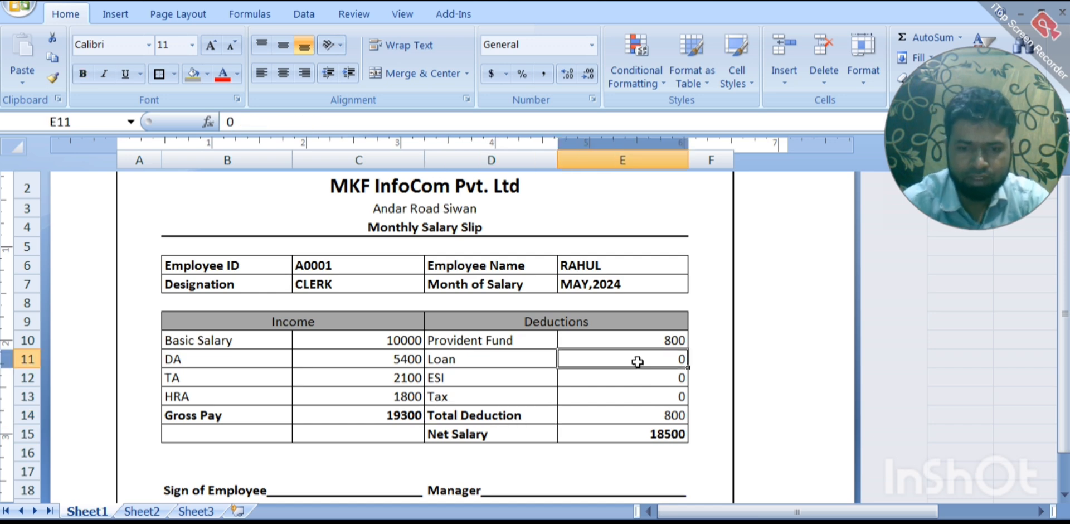
{"action": "type", "text": "500"}
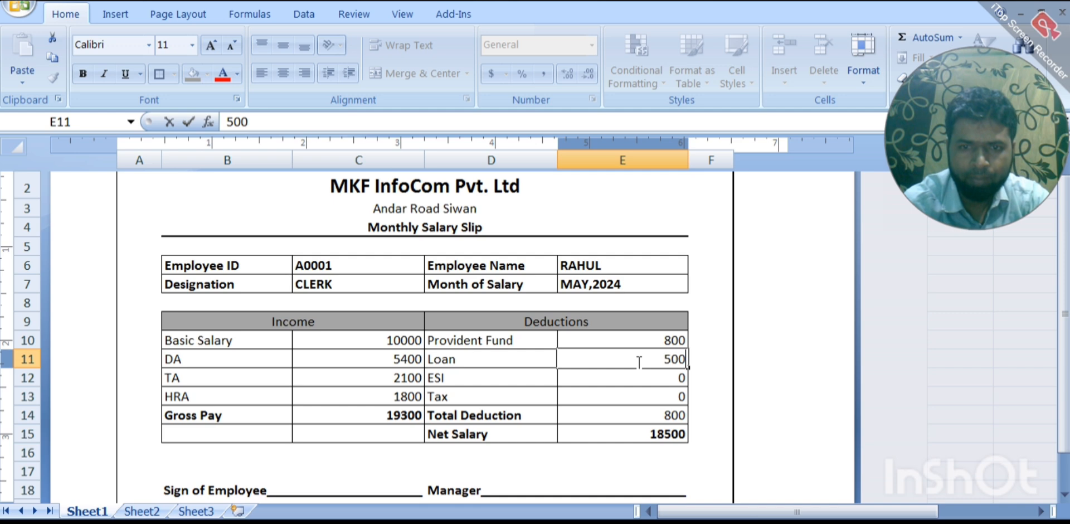
{"action": "key", "text": "Return"}
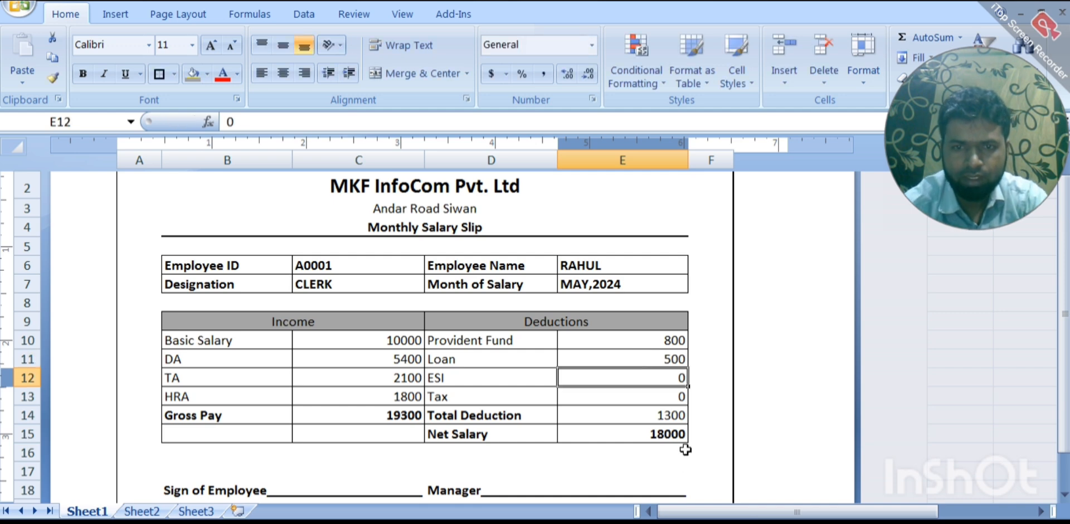